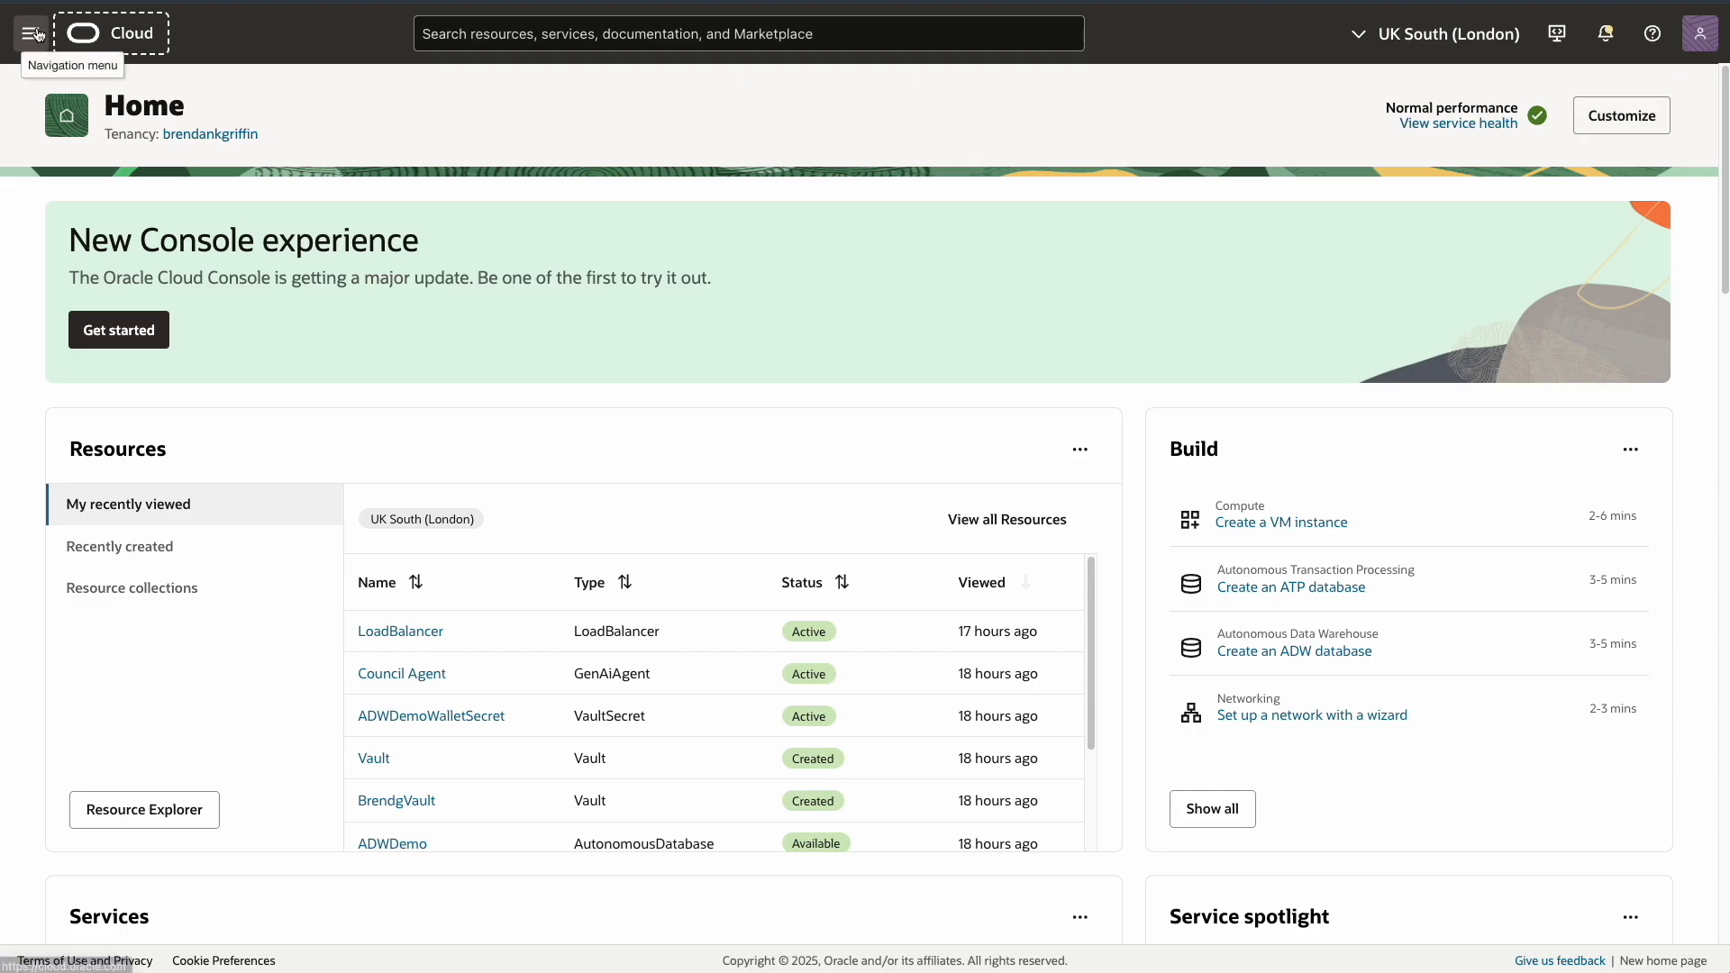
# From Identity & Security > Vault, create a vault named 'Vault'
pyautogui.click(31, 33)
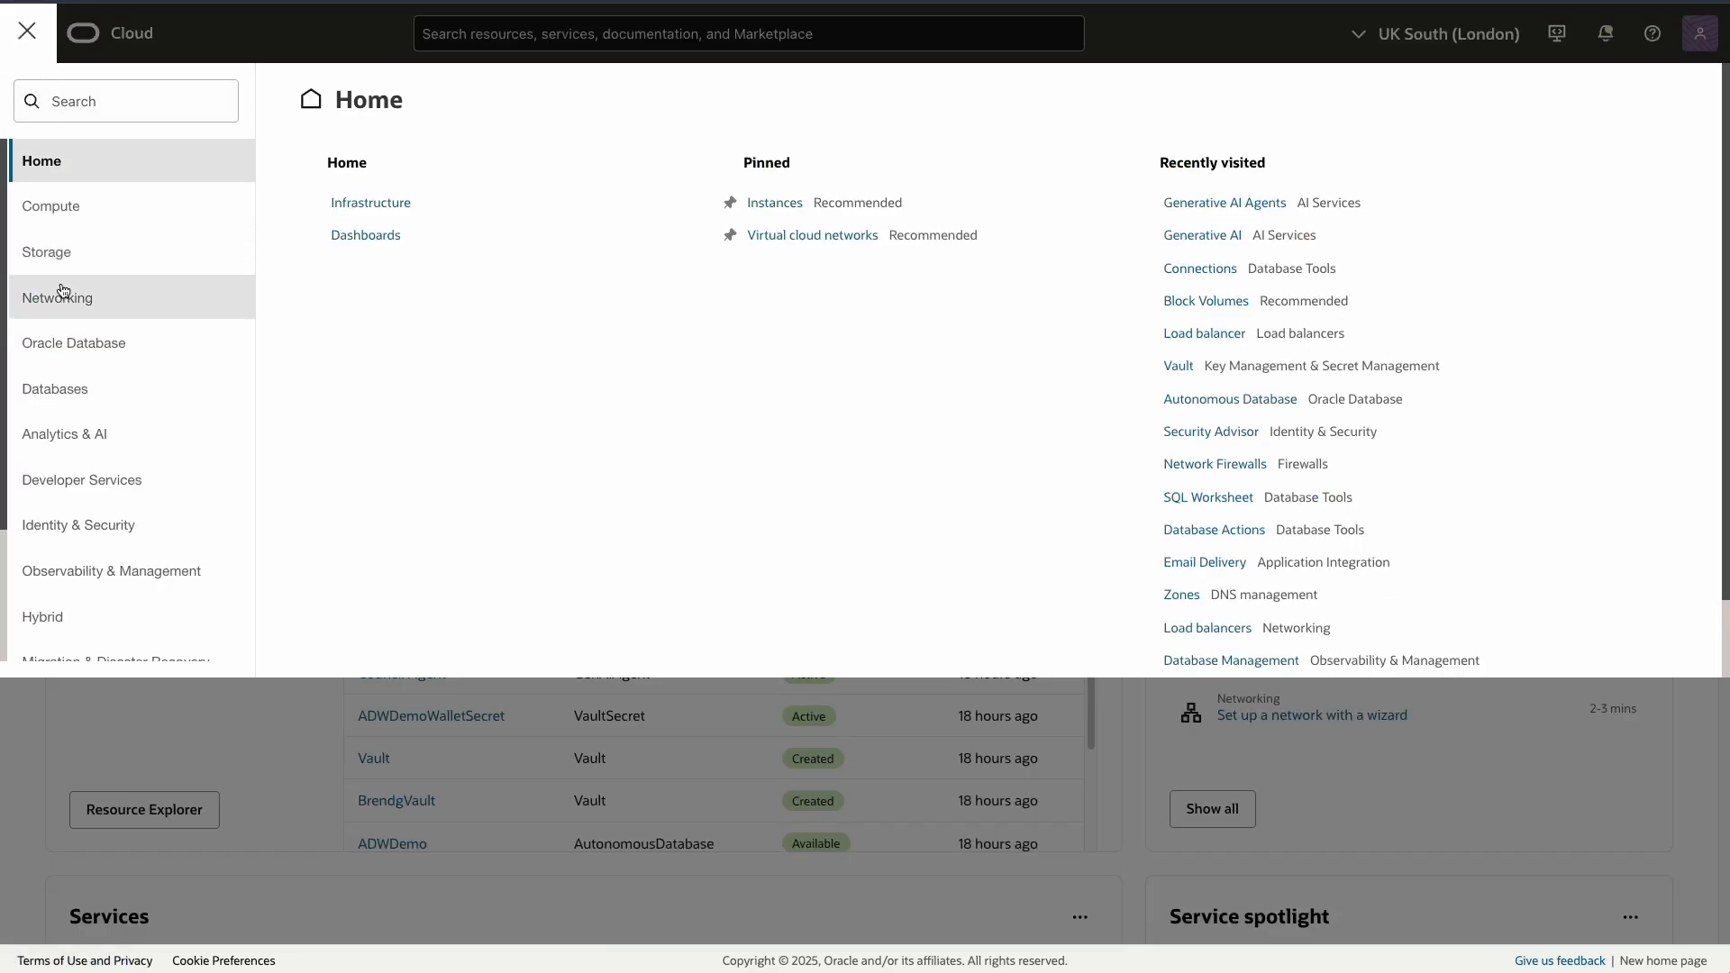
pyautogui.click(83, 523)
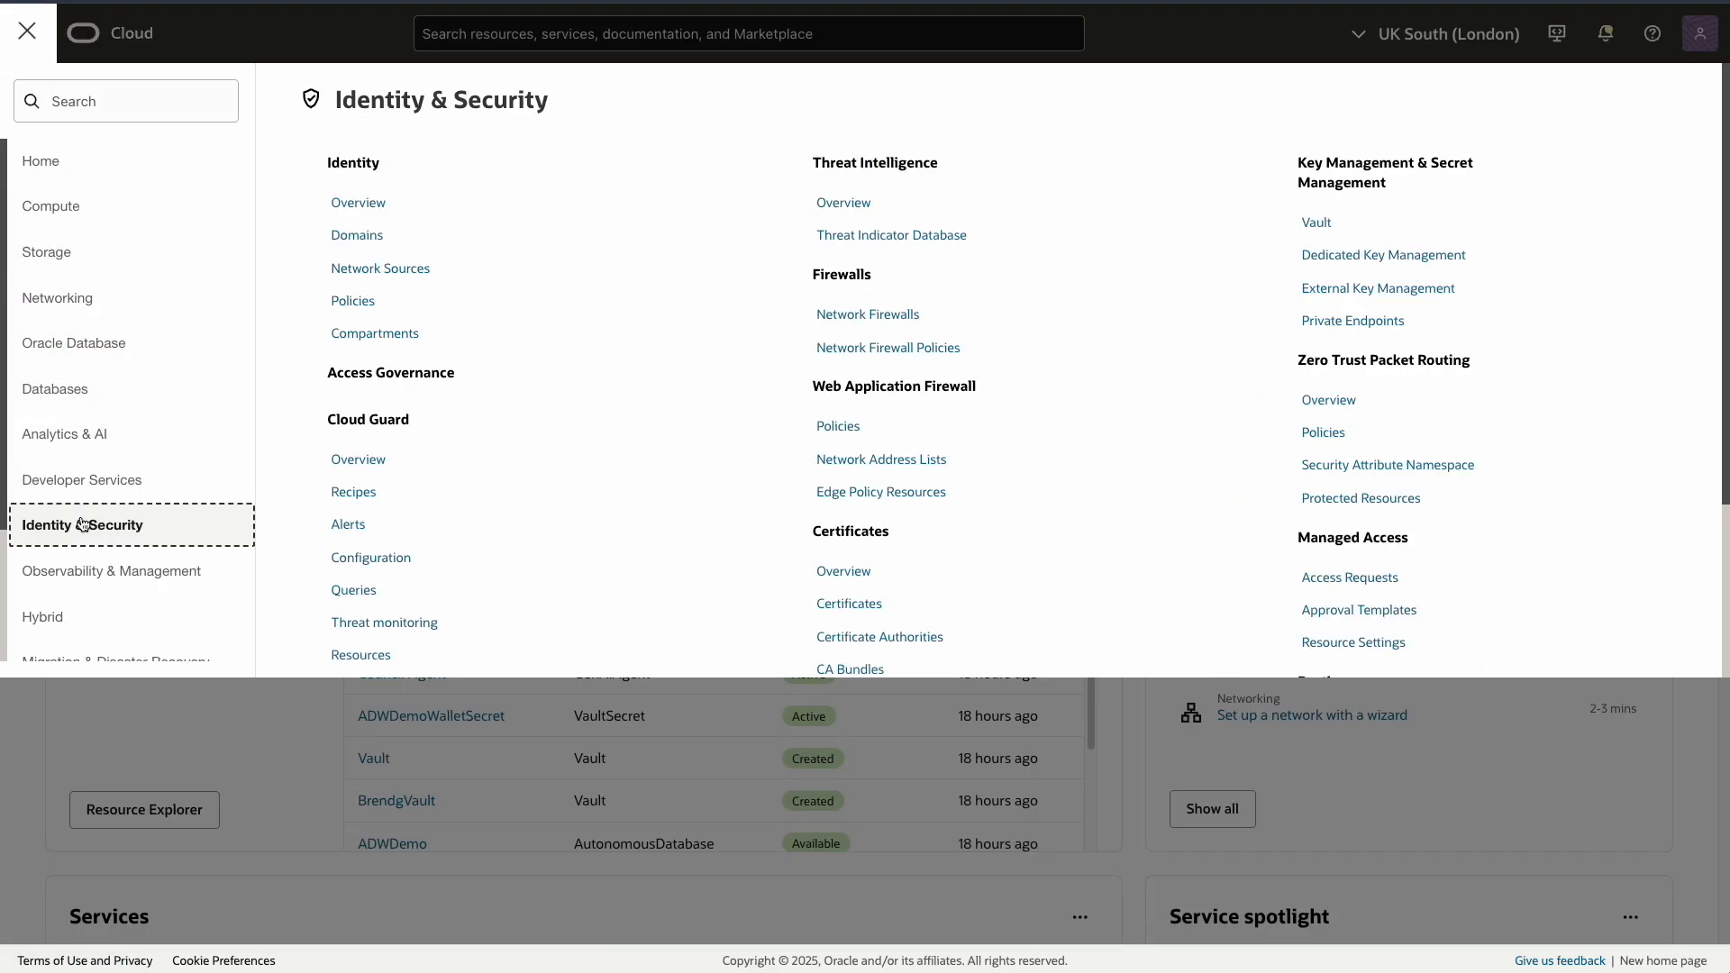
pyautogui.click(1312, 222)
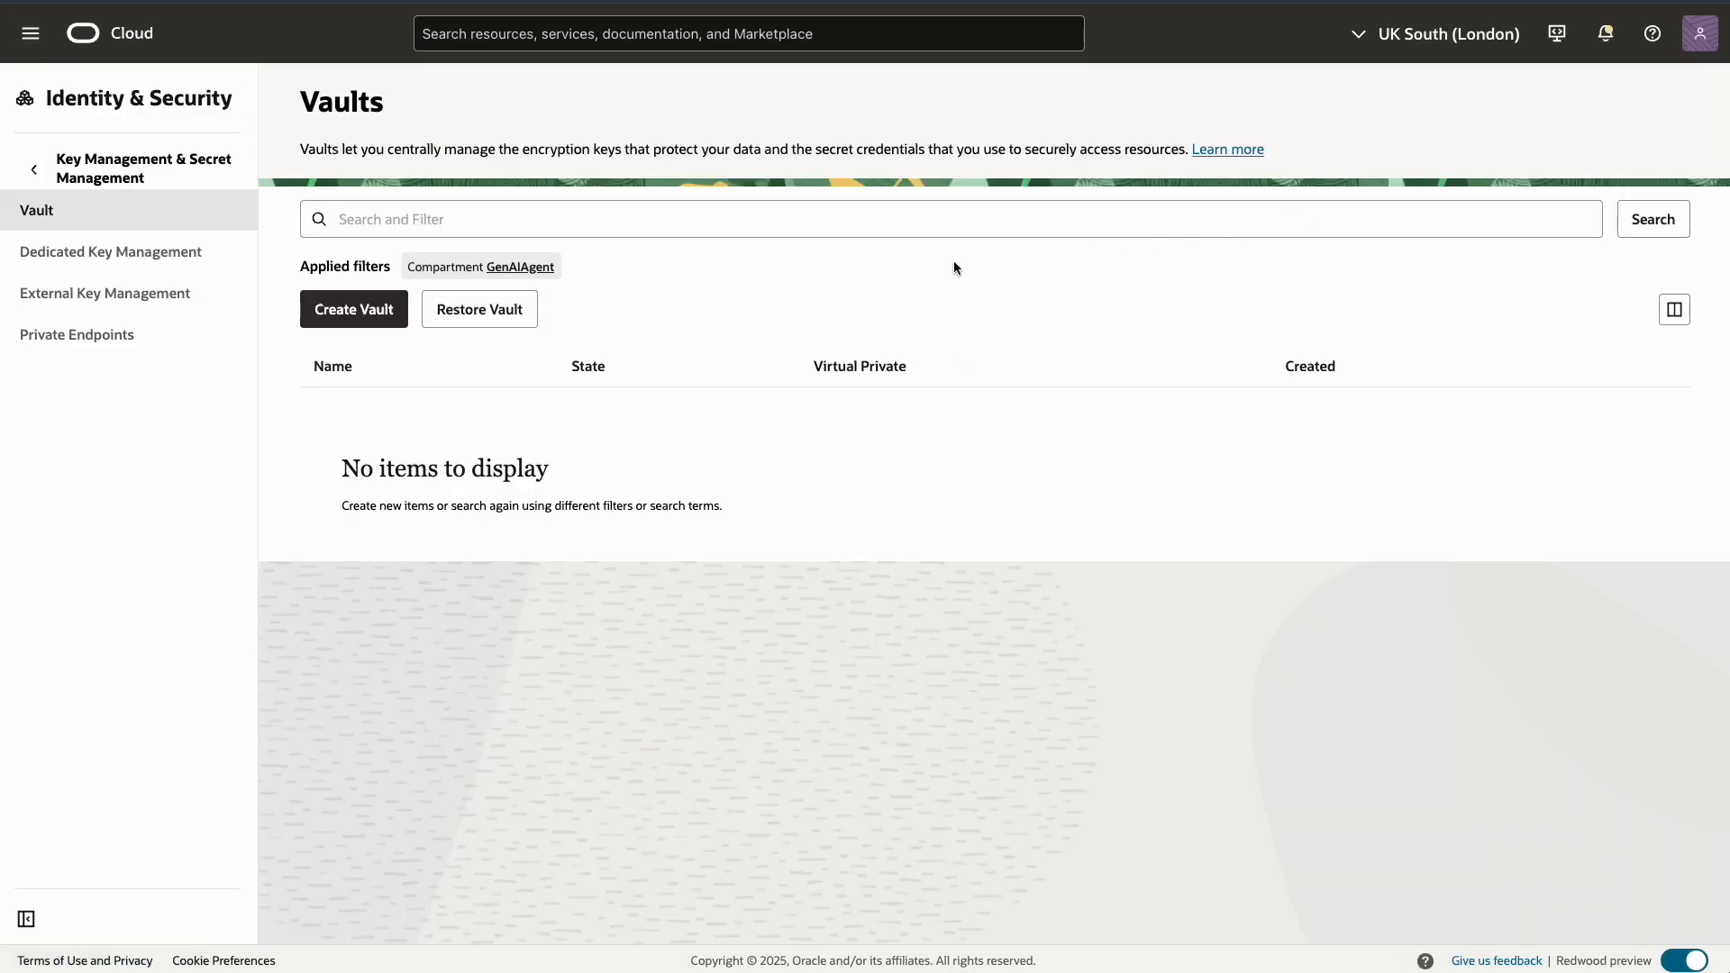
pyautogui.click(351, 315)
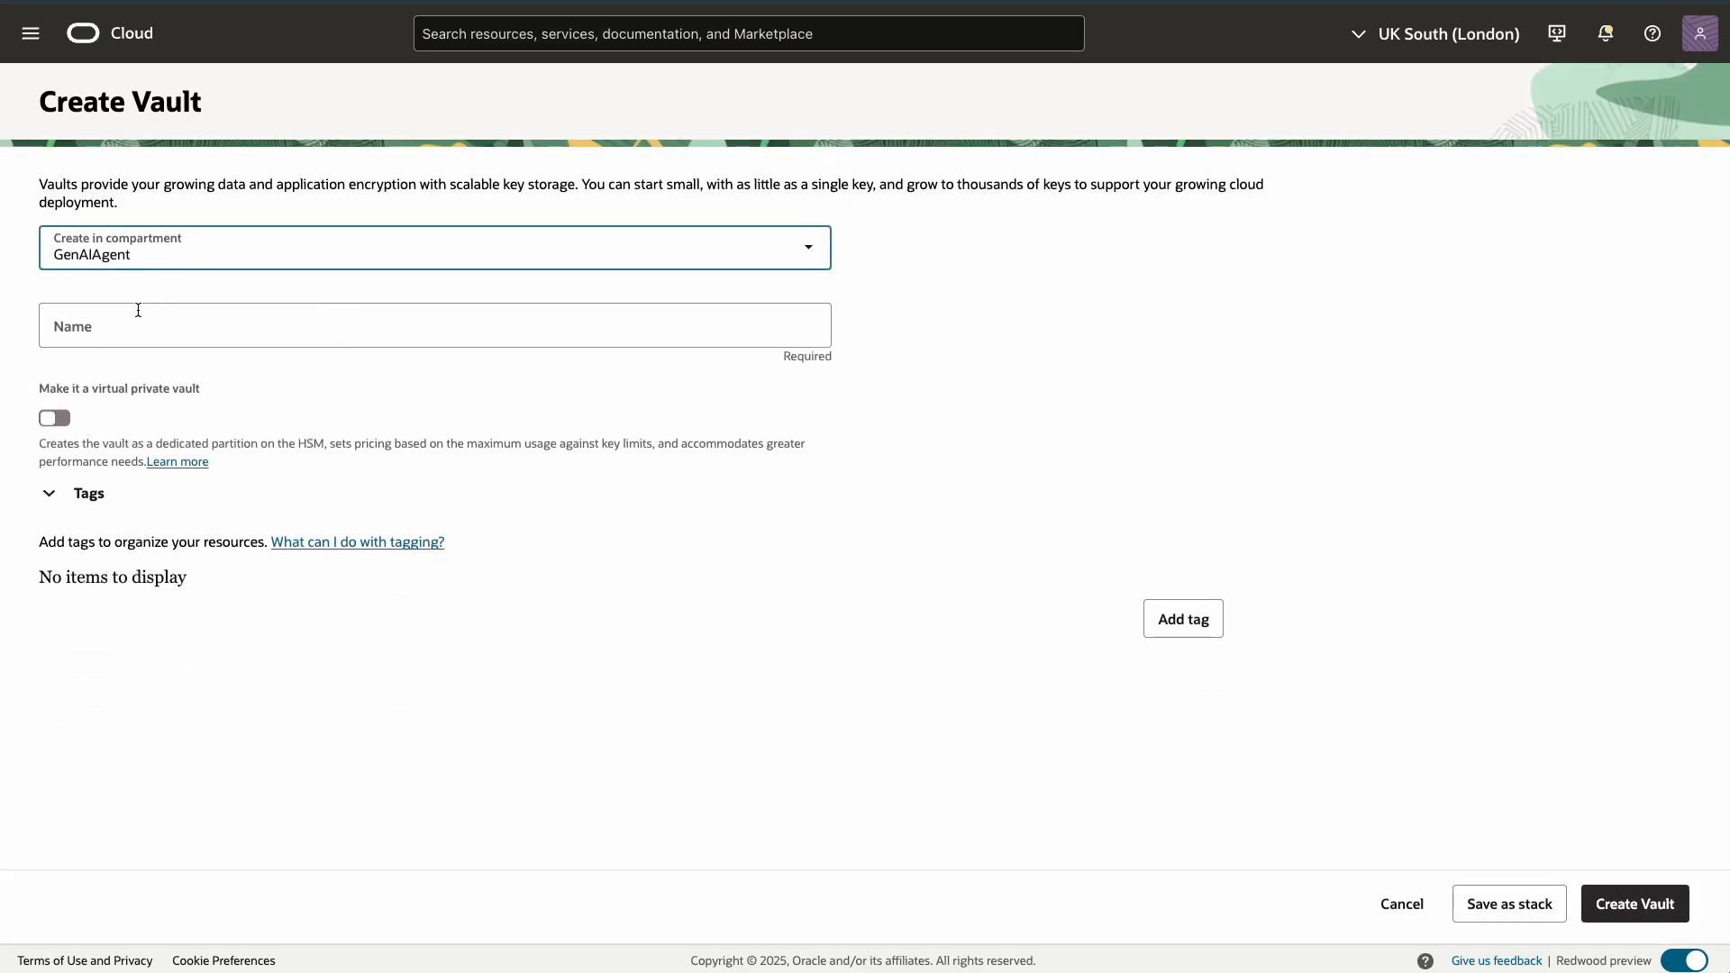
pyautogui.click(115, 333)
pyautogui.write('Vault')
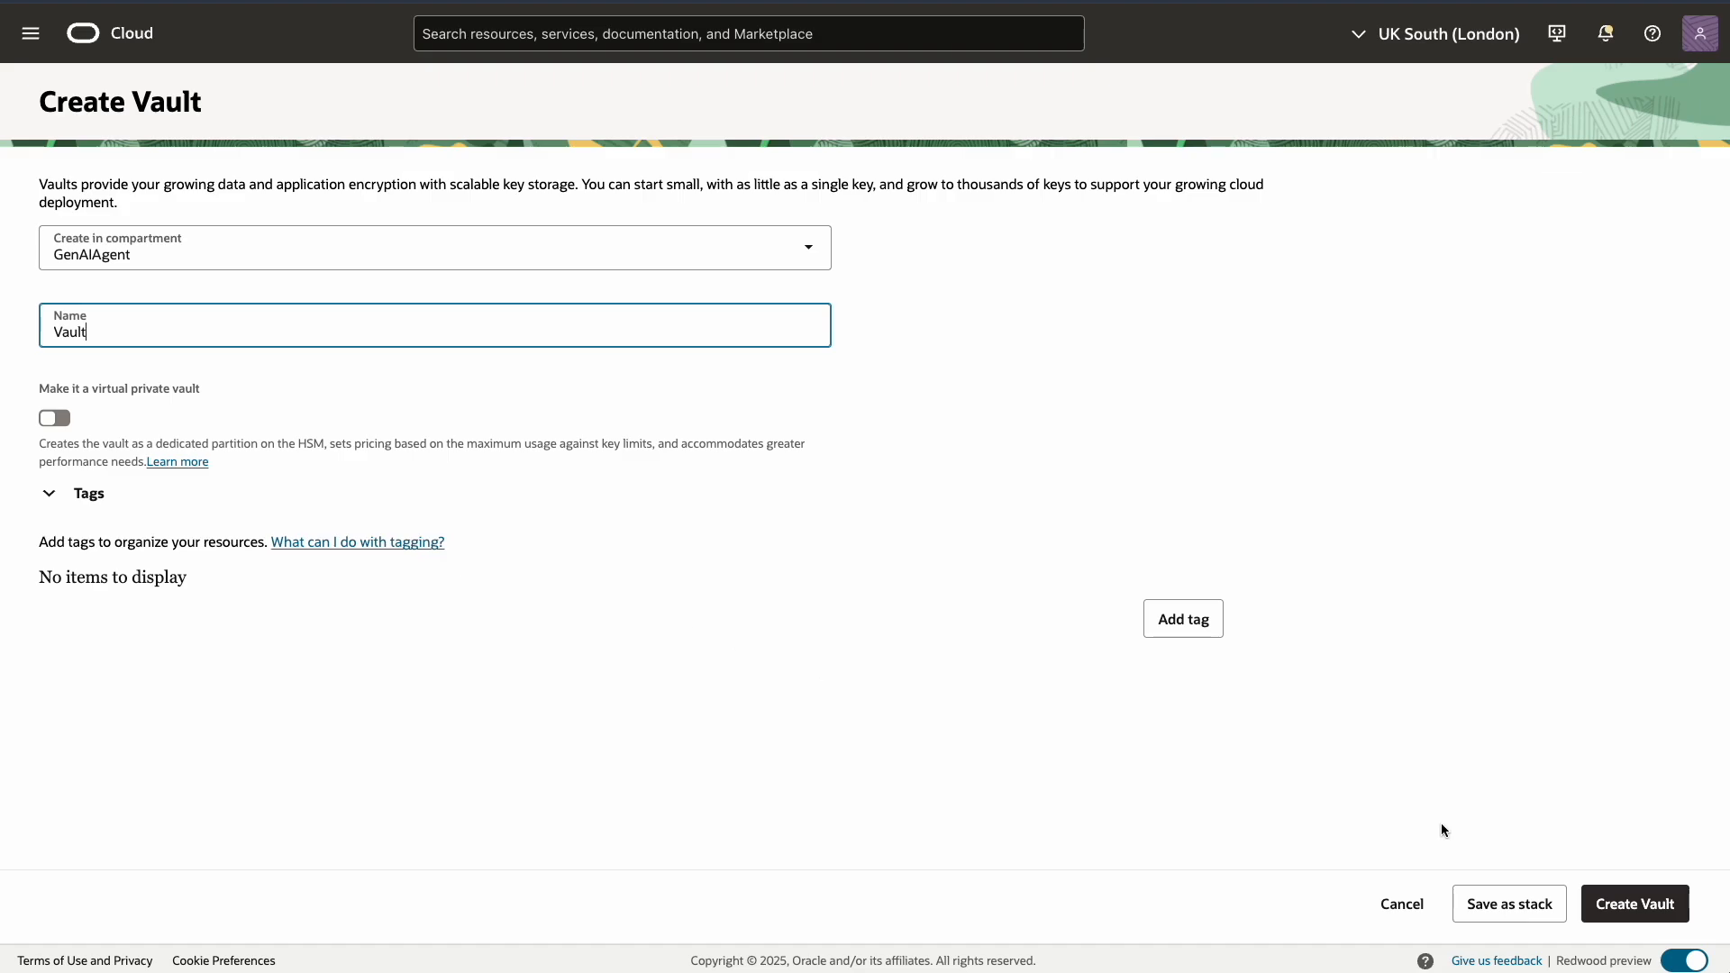
pyautogui.click(1646, 911)
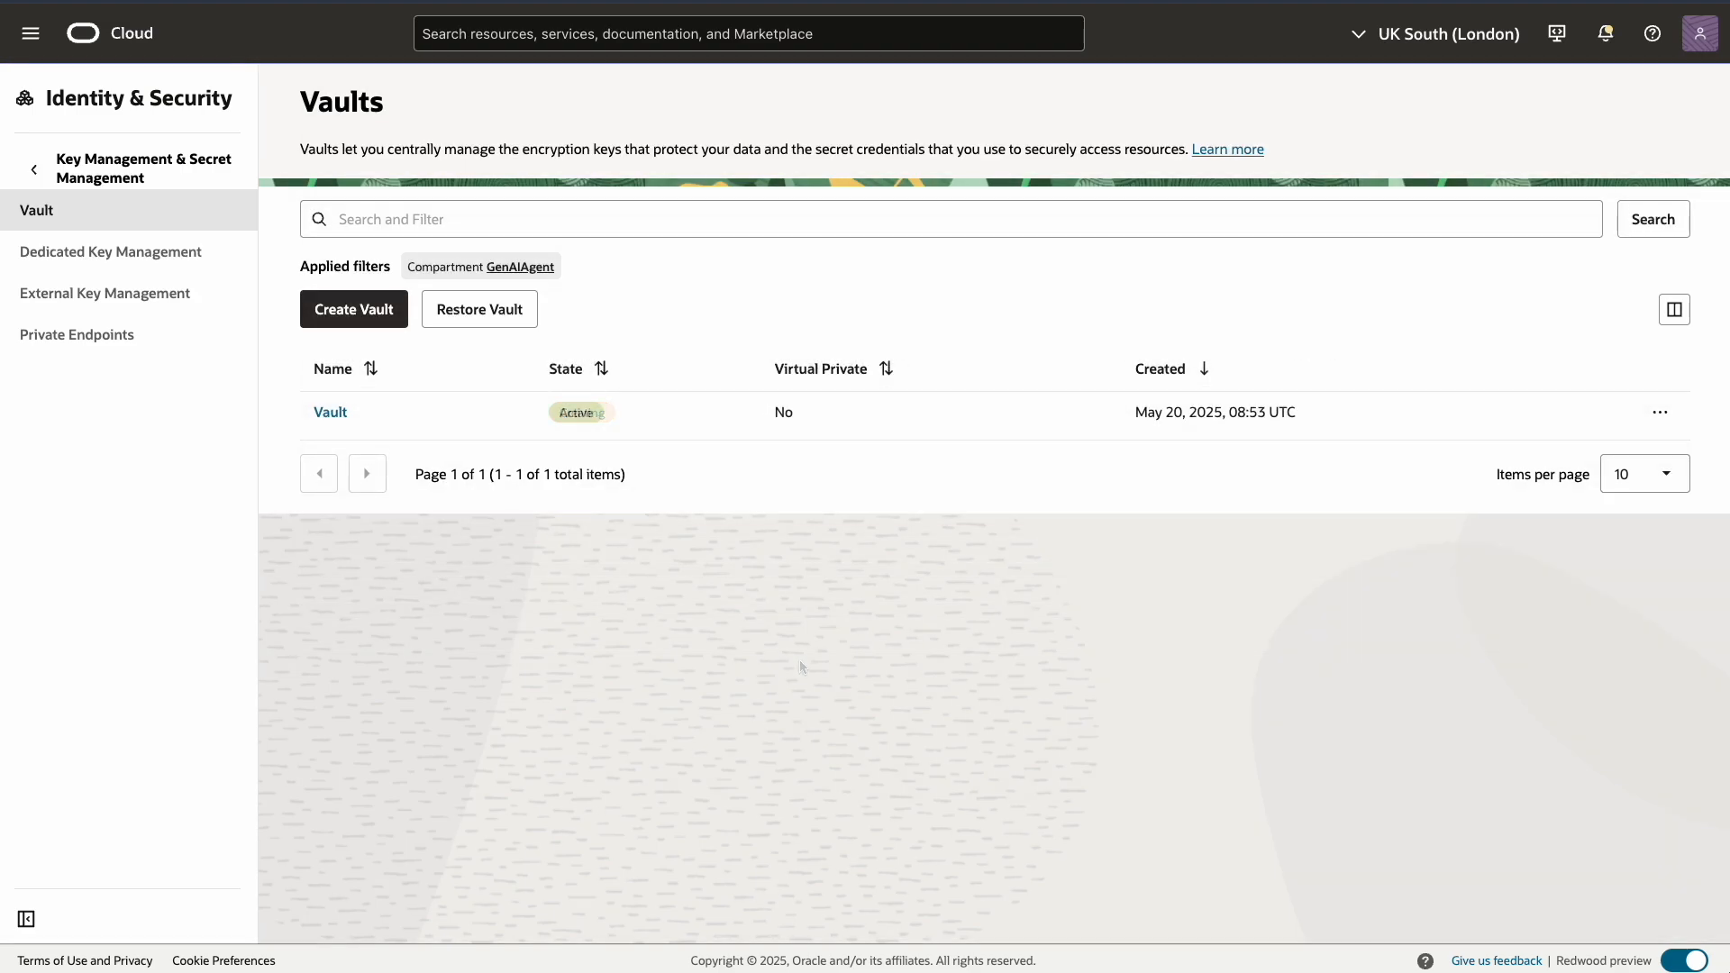
# In Vault's Master Encryption Keys, create a Software-protected key named MasterKey
pyautogui.click(332, 411)
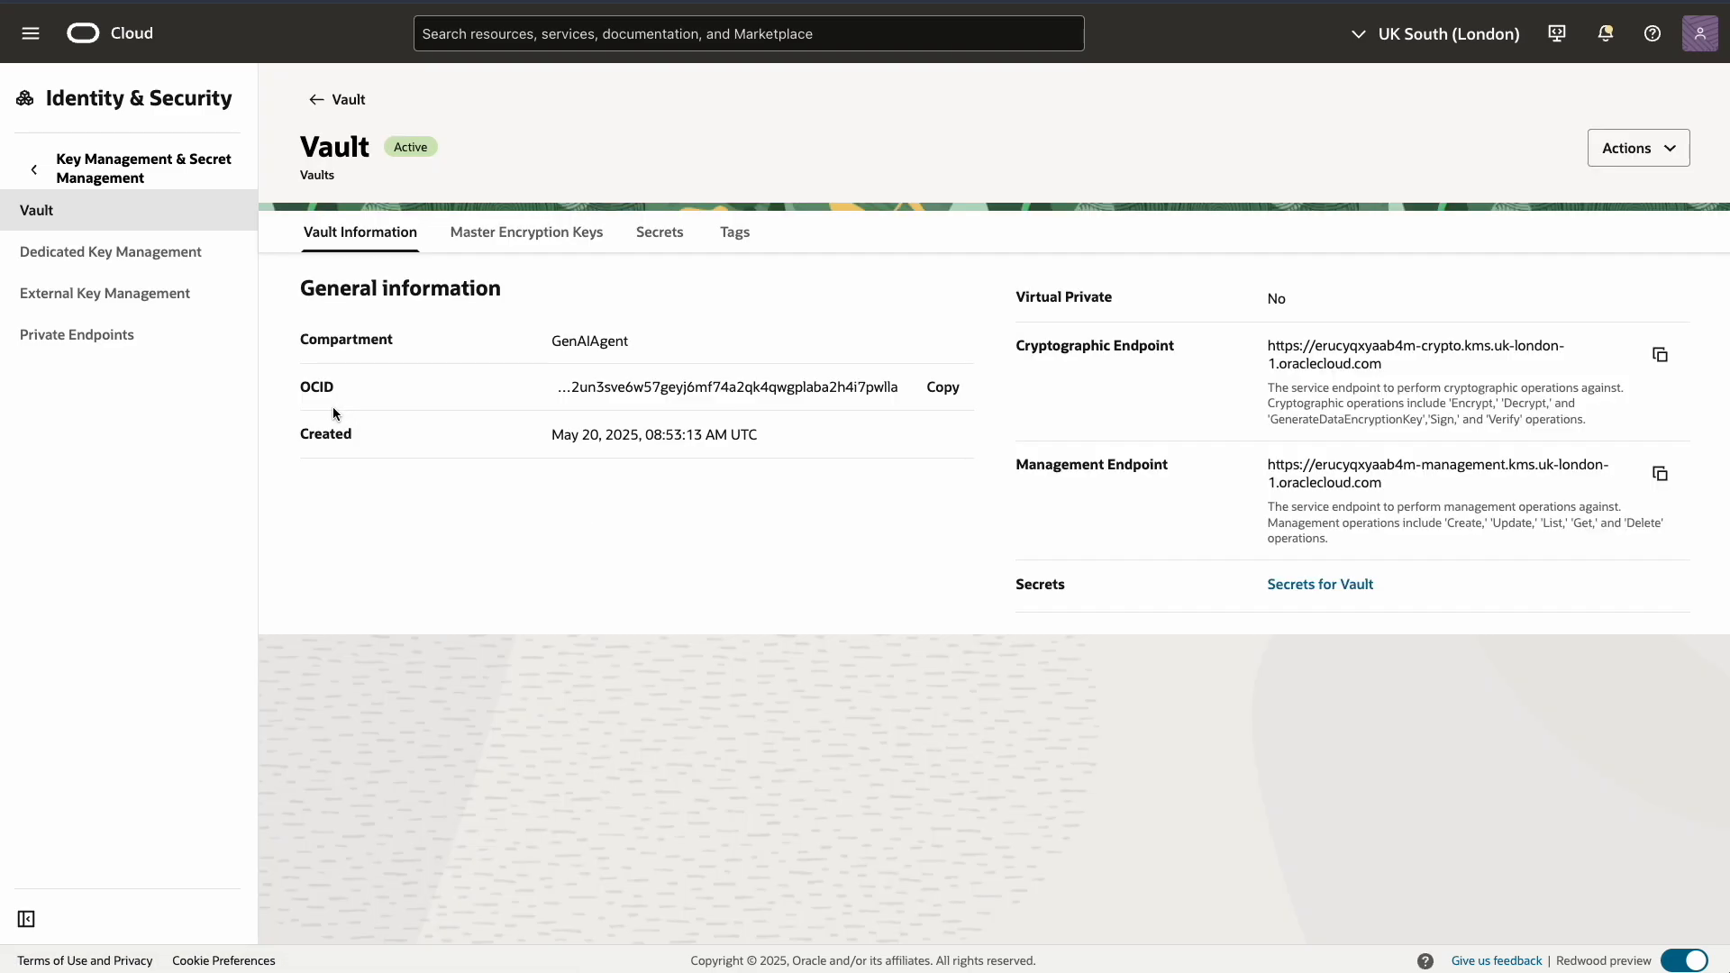
pyautogui.click(516, 236)
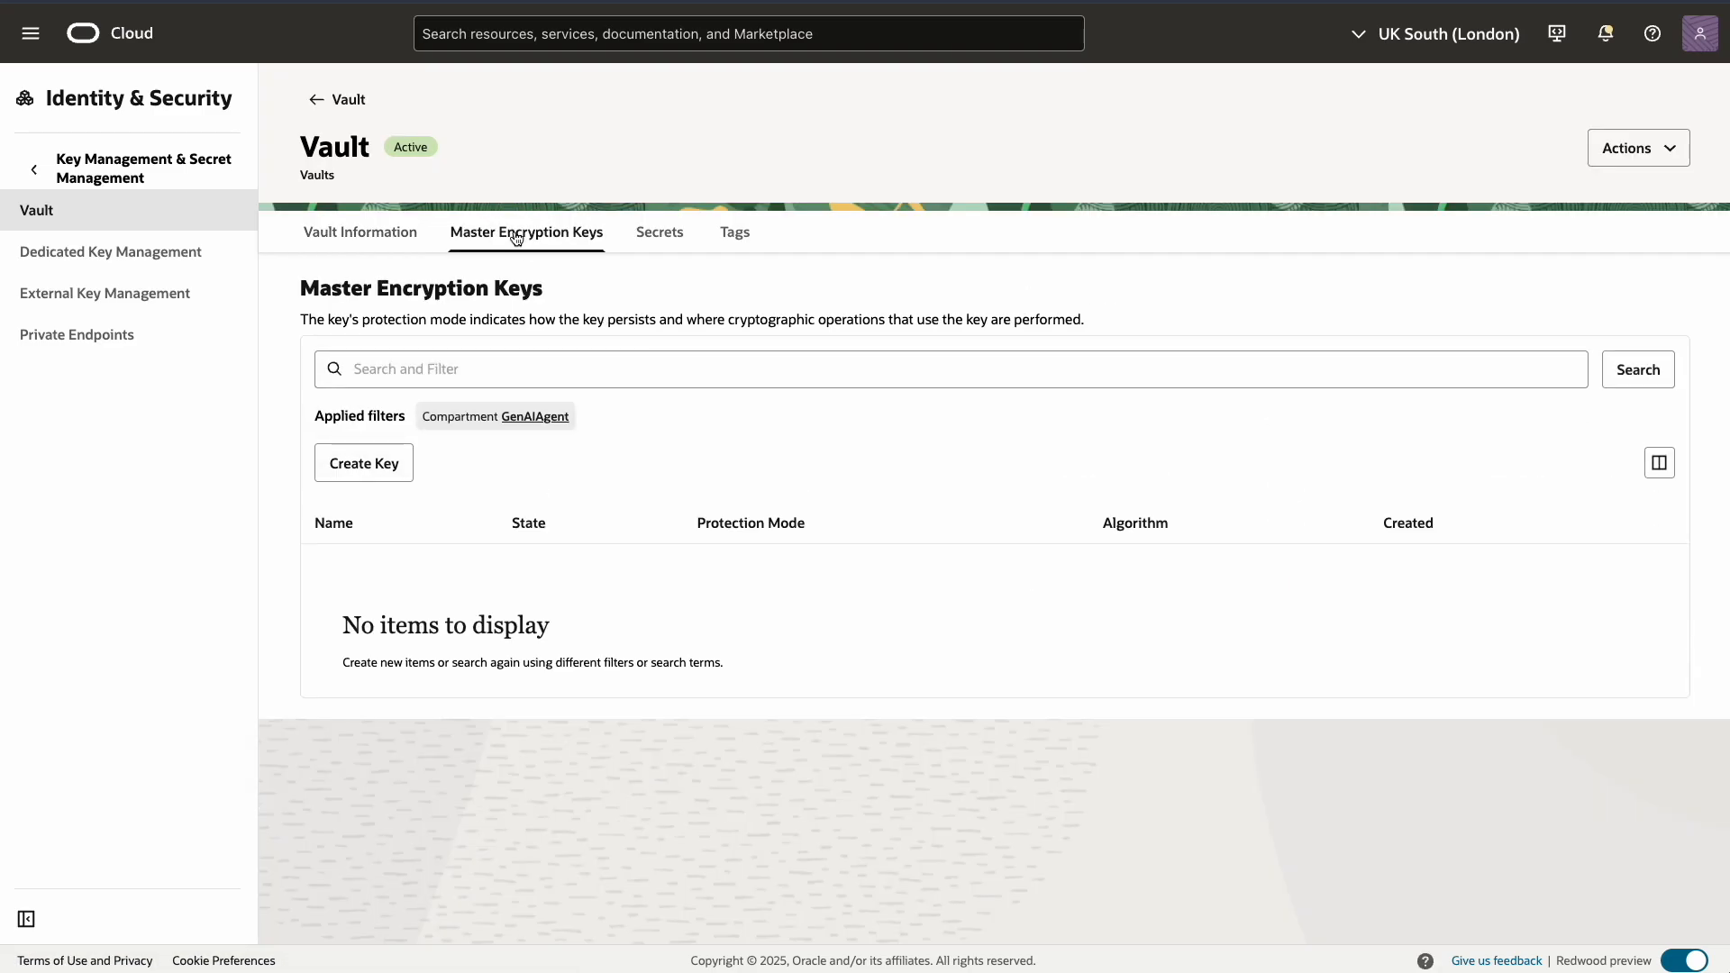
pyautogui.click(358, 467)
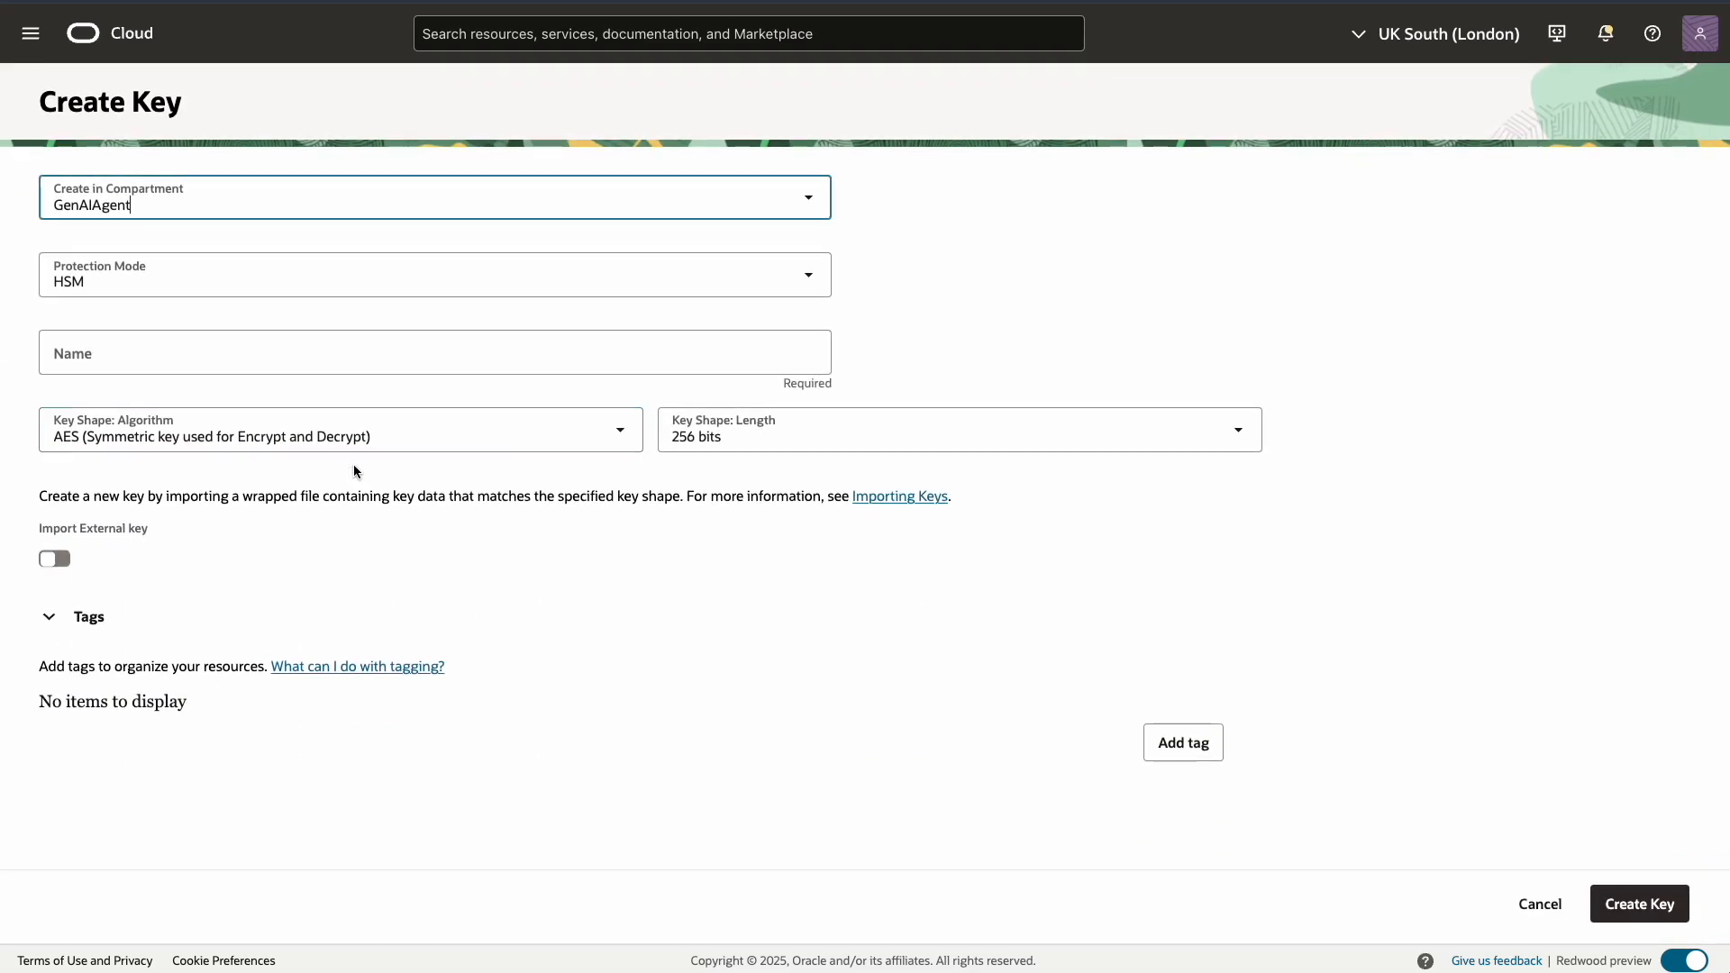
pyautogui.click(201, 285)
pyautogui.click(154, 361)
pyautogui.click(103, 359)
pyautogui.write('MasterKey')
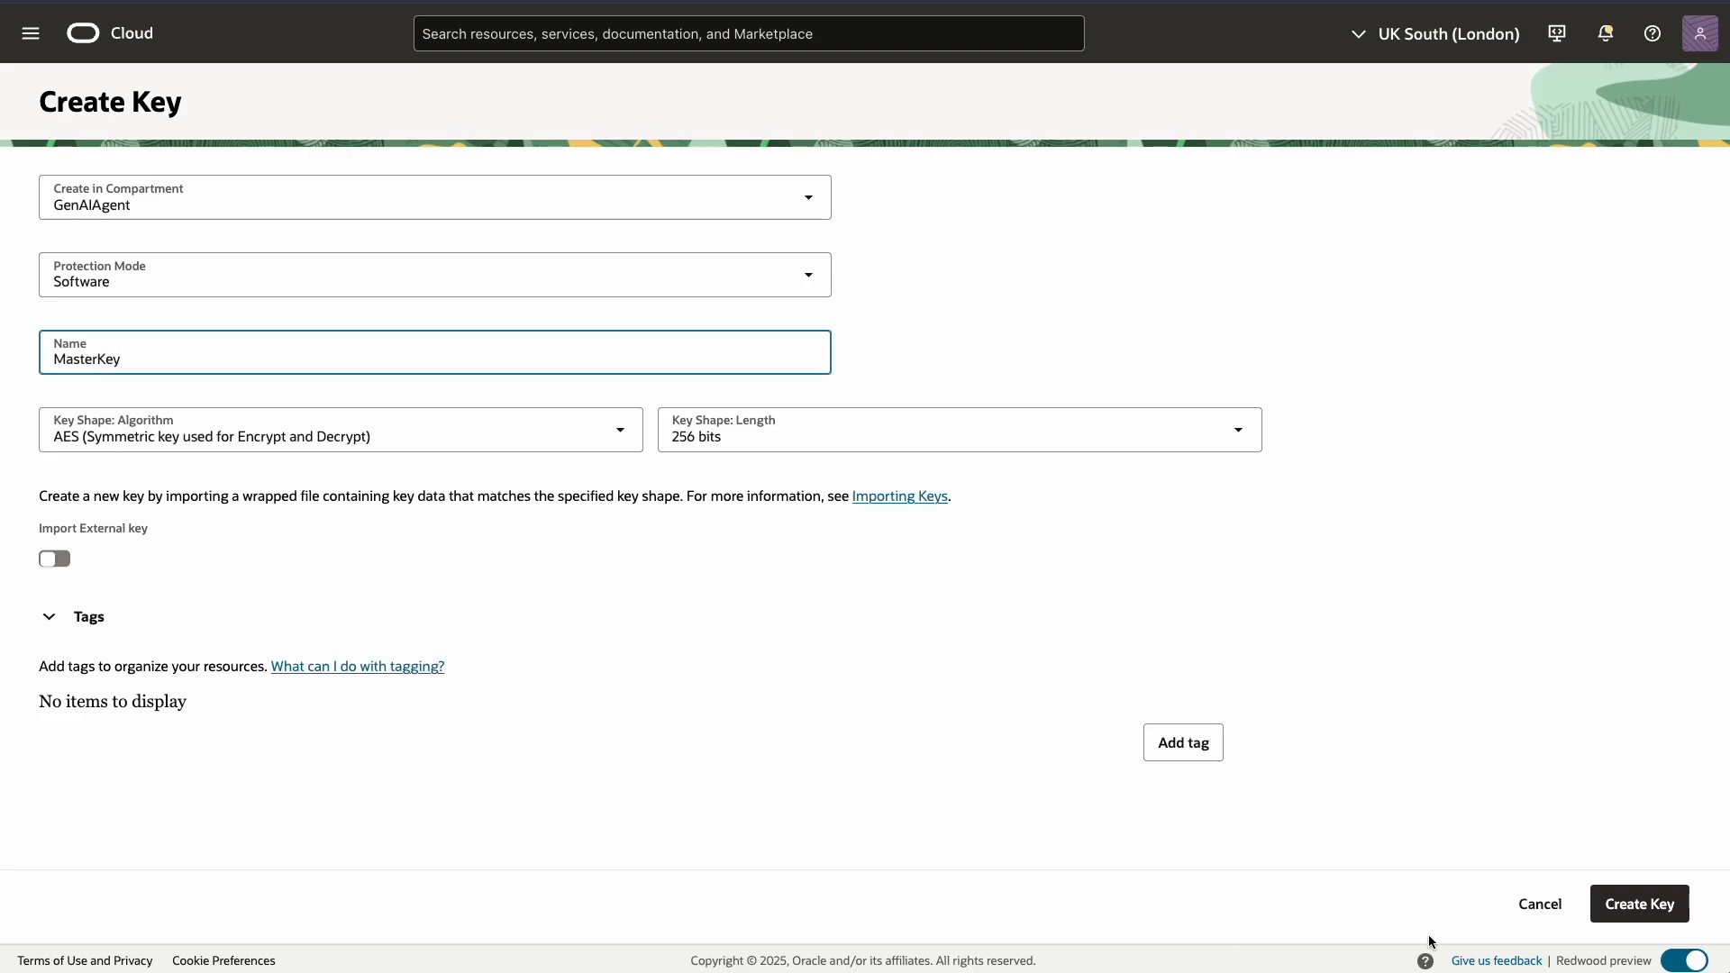
pyautogui.click(1635, 905)
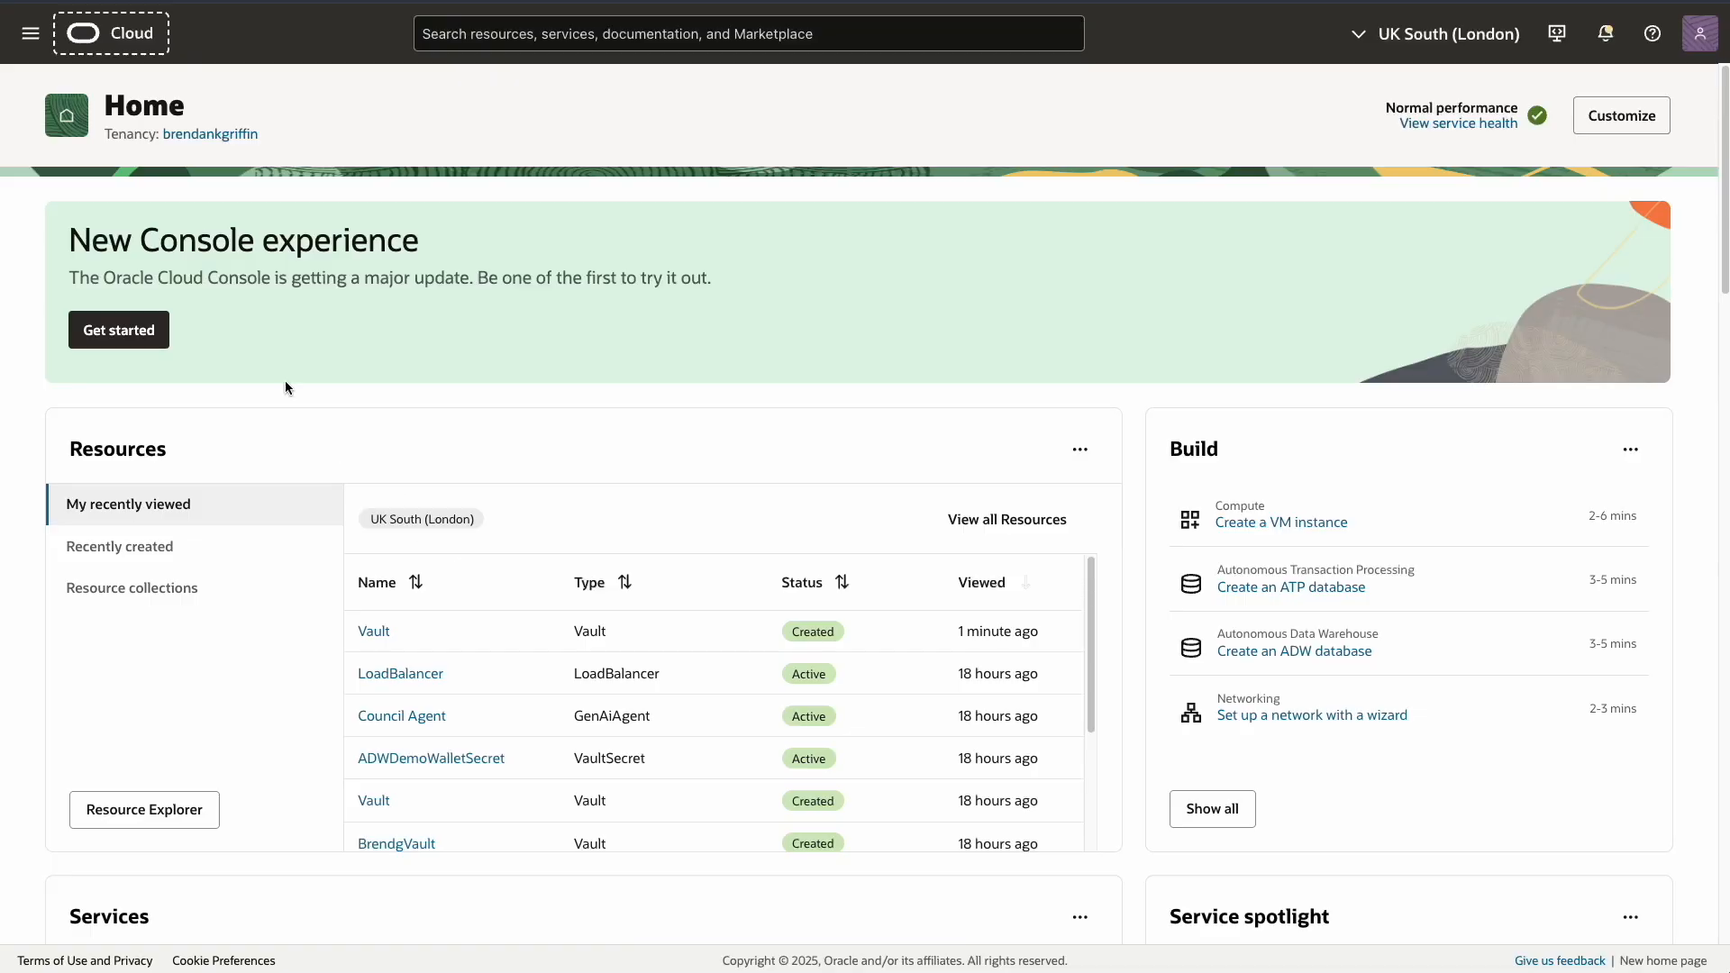
# Start a new Developer Services database connection named ADWDemo
pyautogui.click(26, 36)
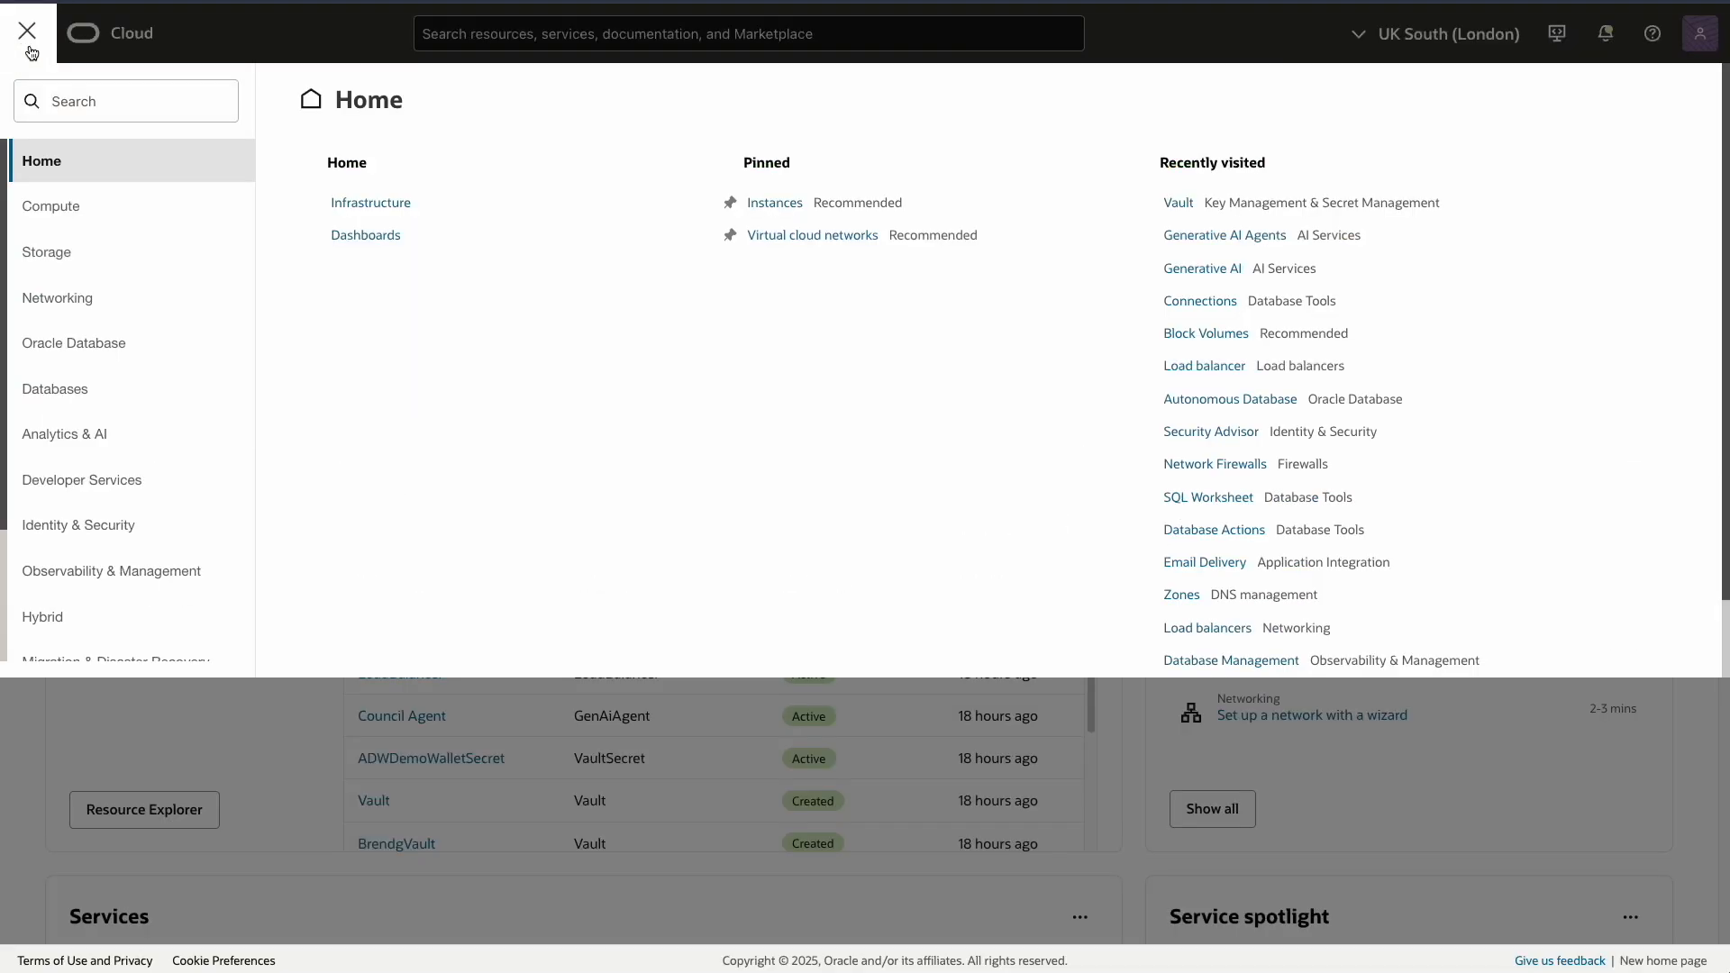
pyautogui.click(78, 478)
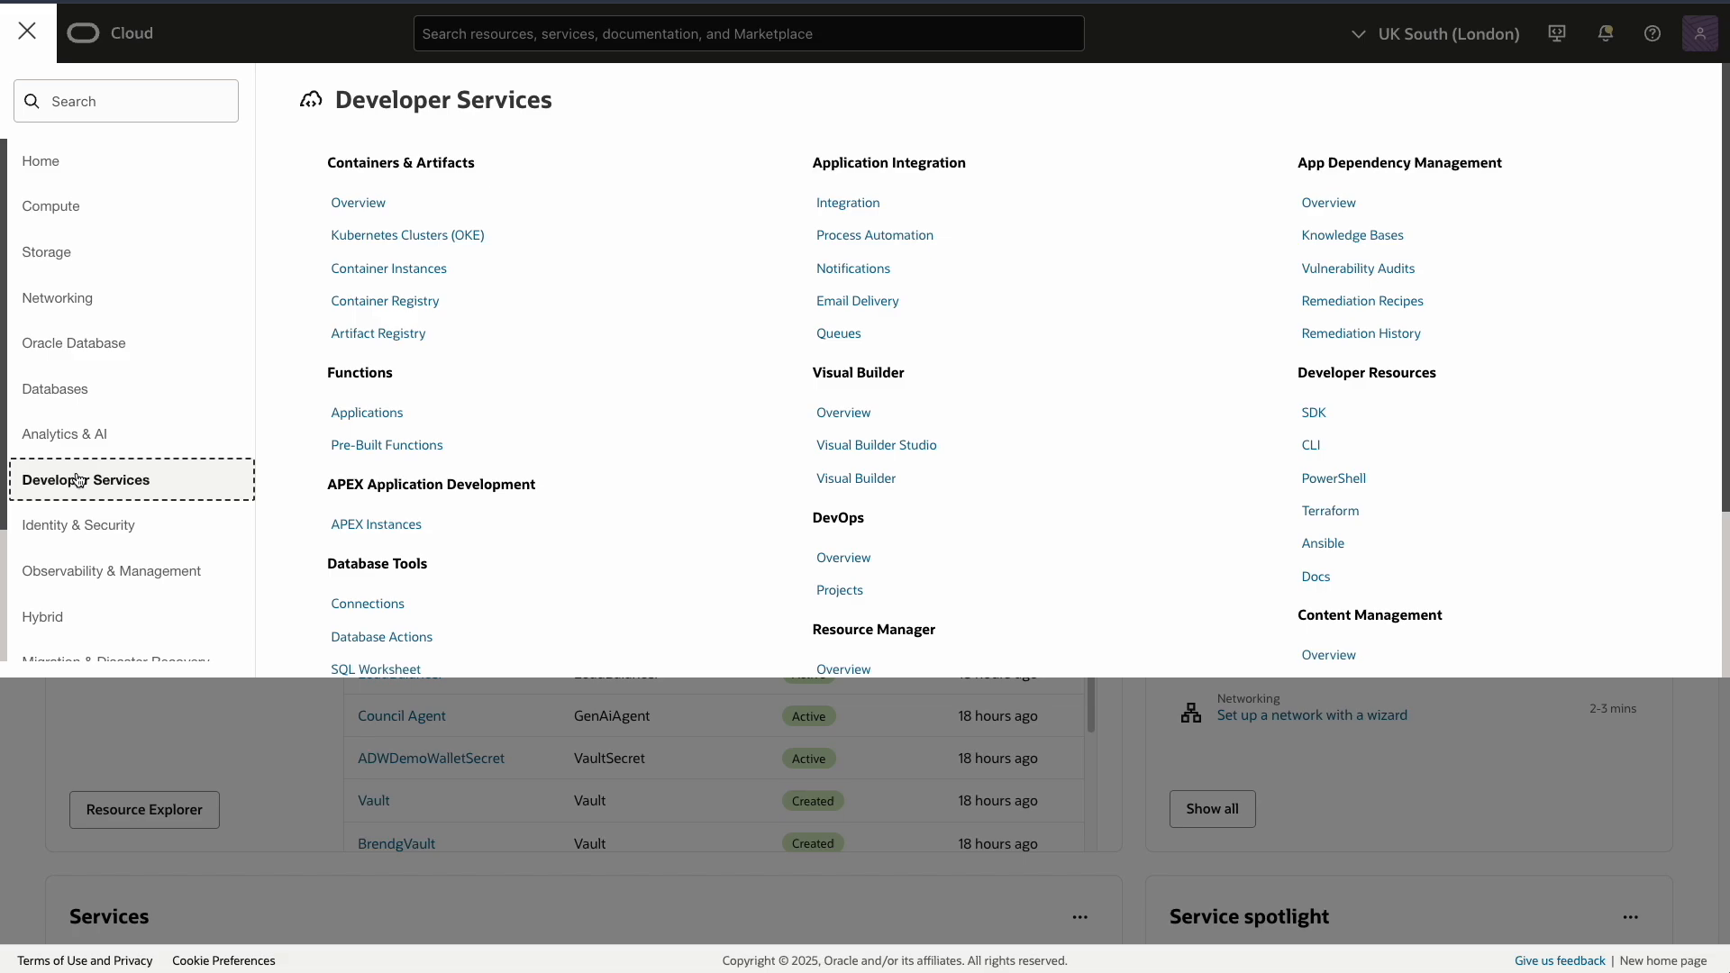
pyautogui.click(347, 603)
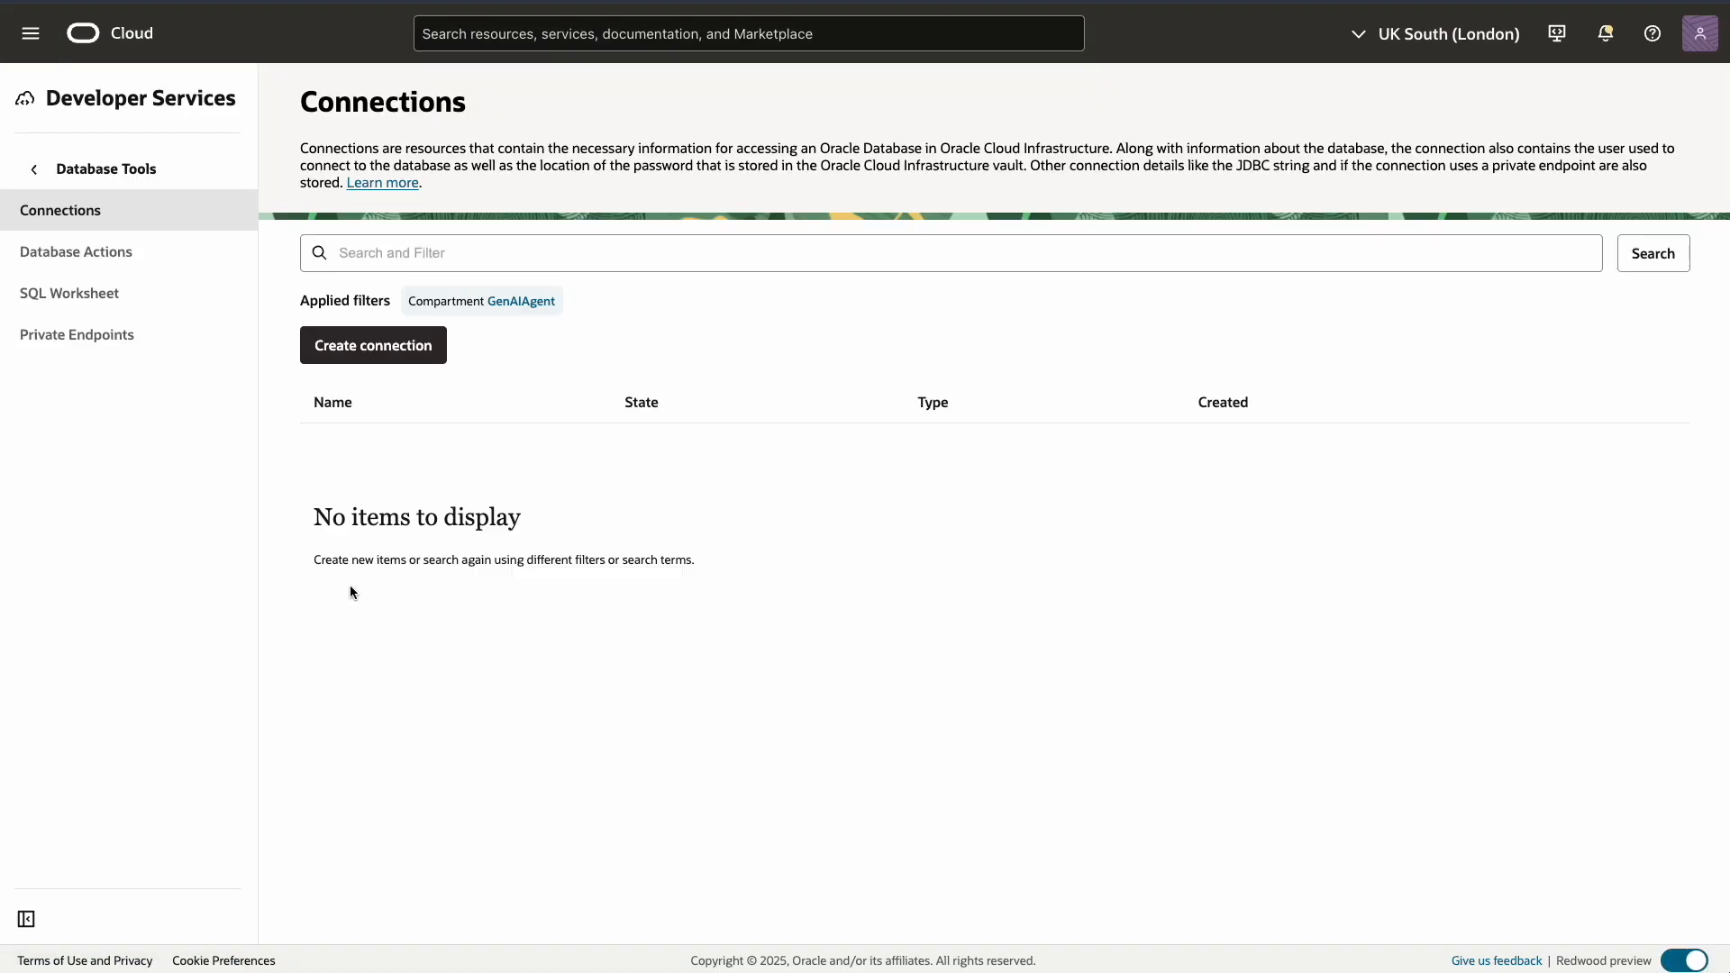
pyautogui.click(363, 351)
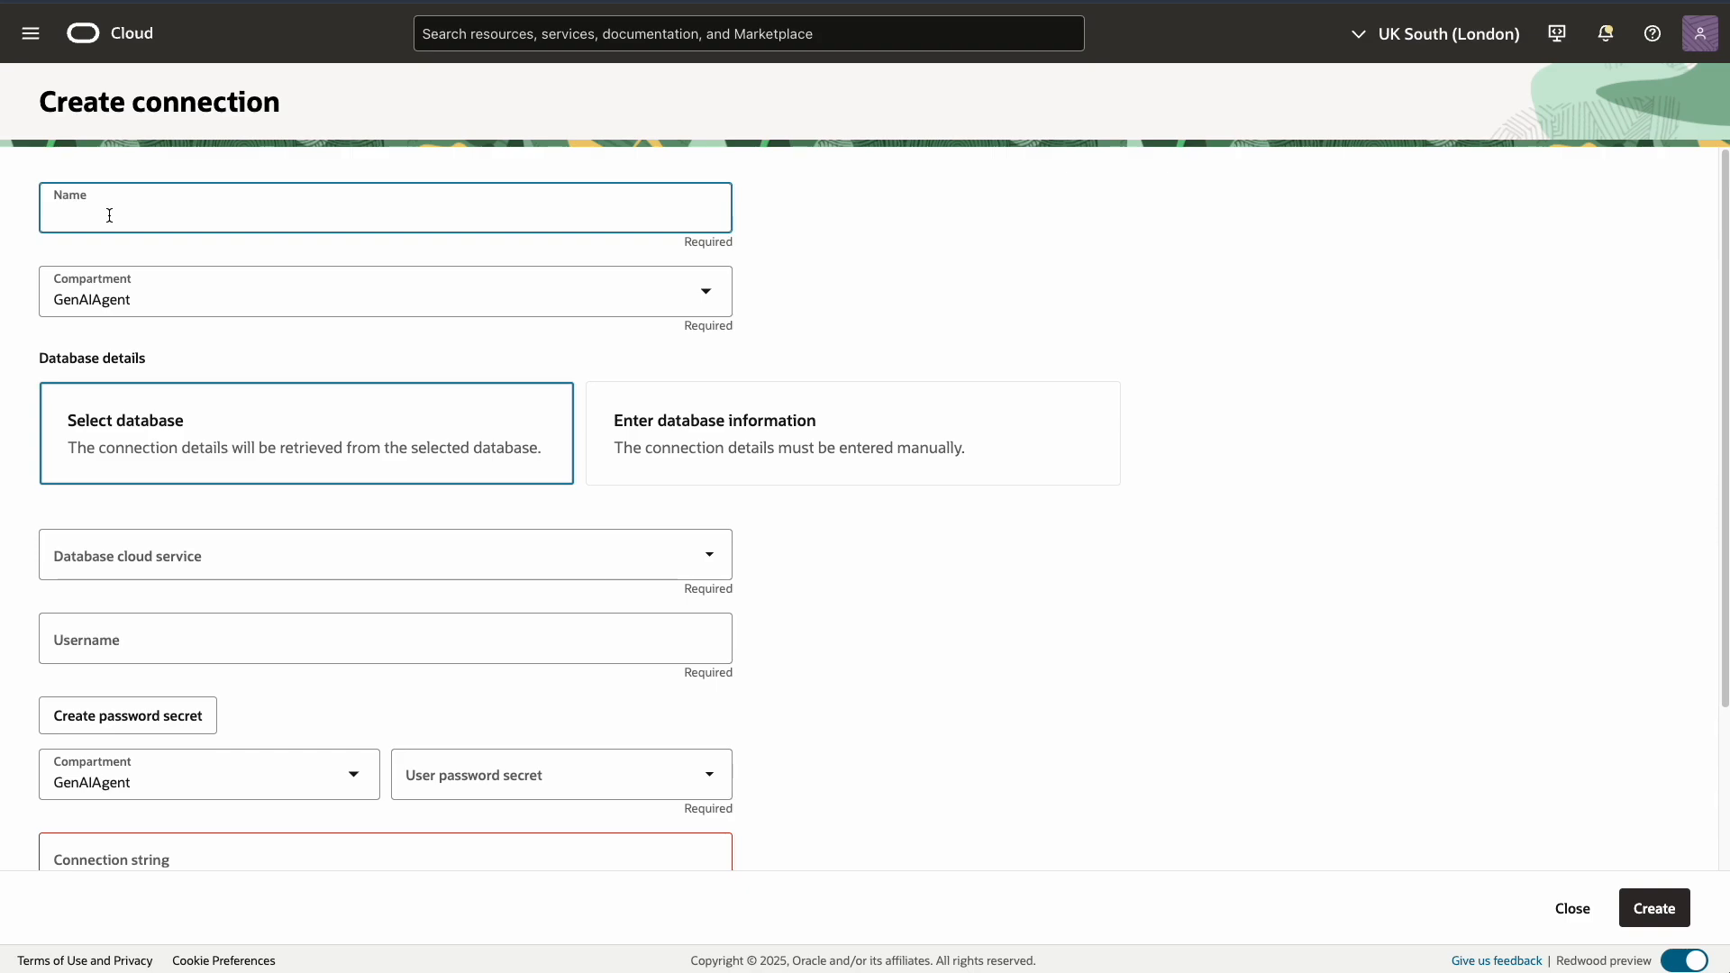
pyautogui.write('ADWDemo')
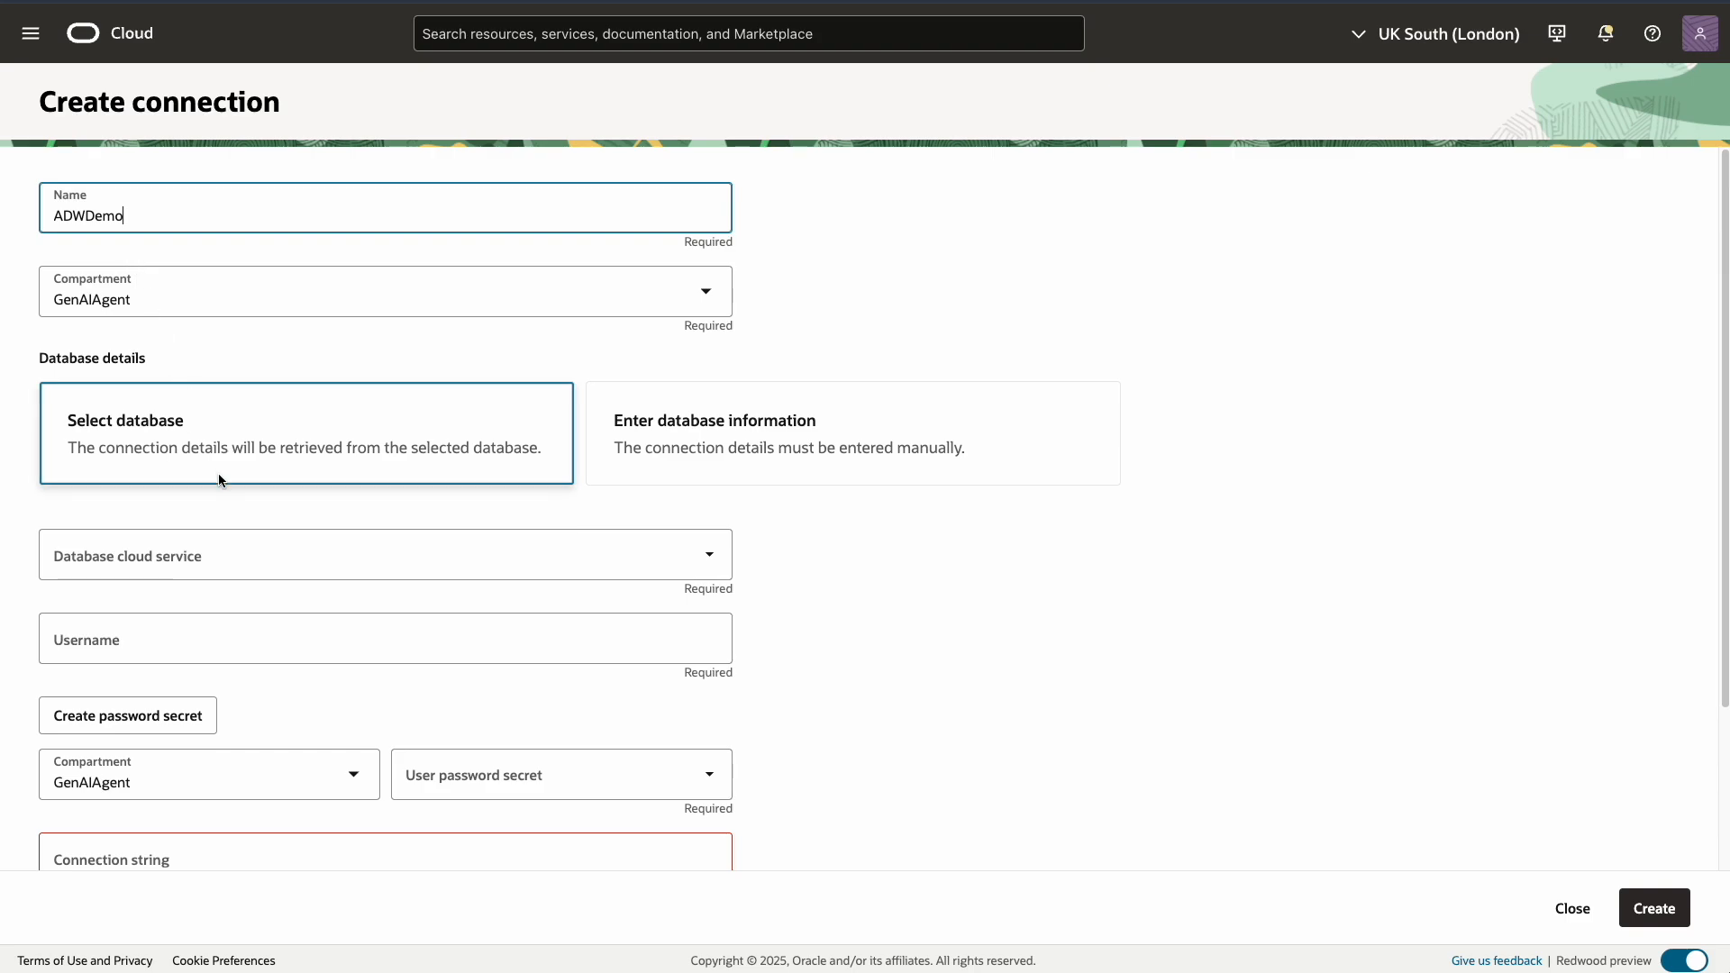
# Target the ADWDemo Autonomous Database in the Demo compartment as user admin, then begin a password secret
pyautogui.click(300, 564)
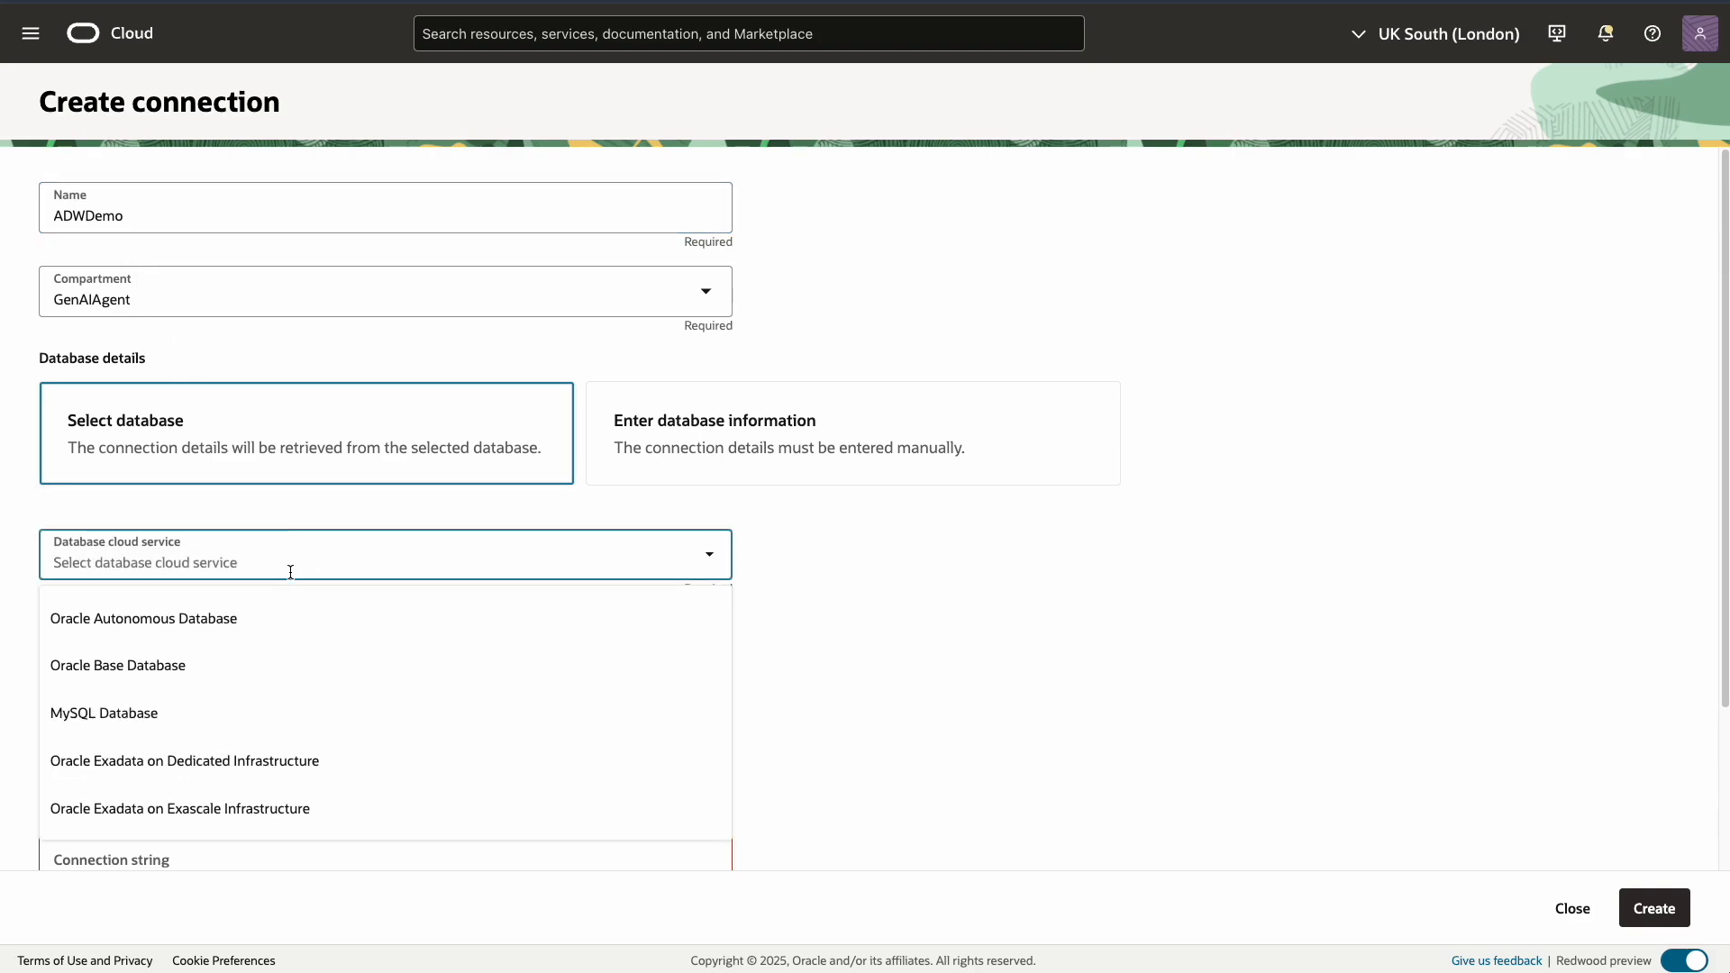
pyautogui.click(250, 616)
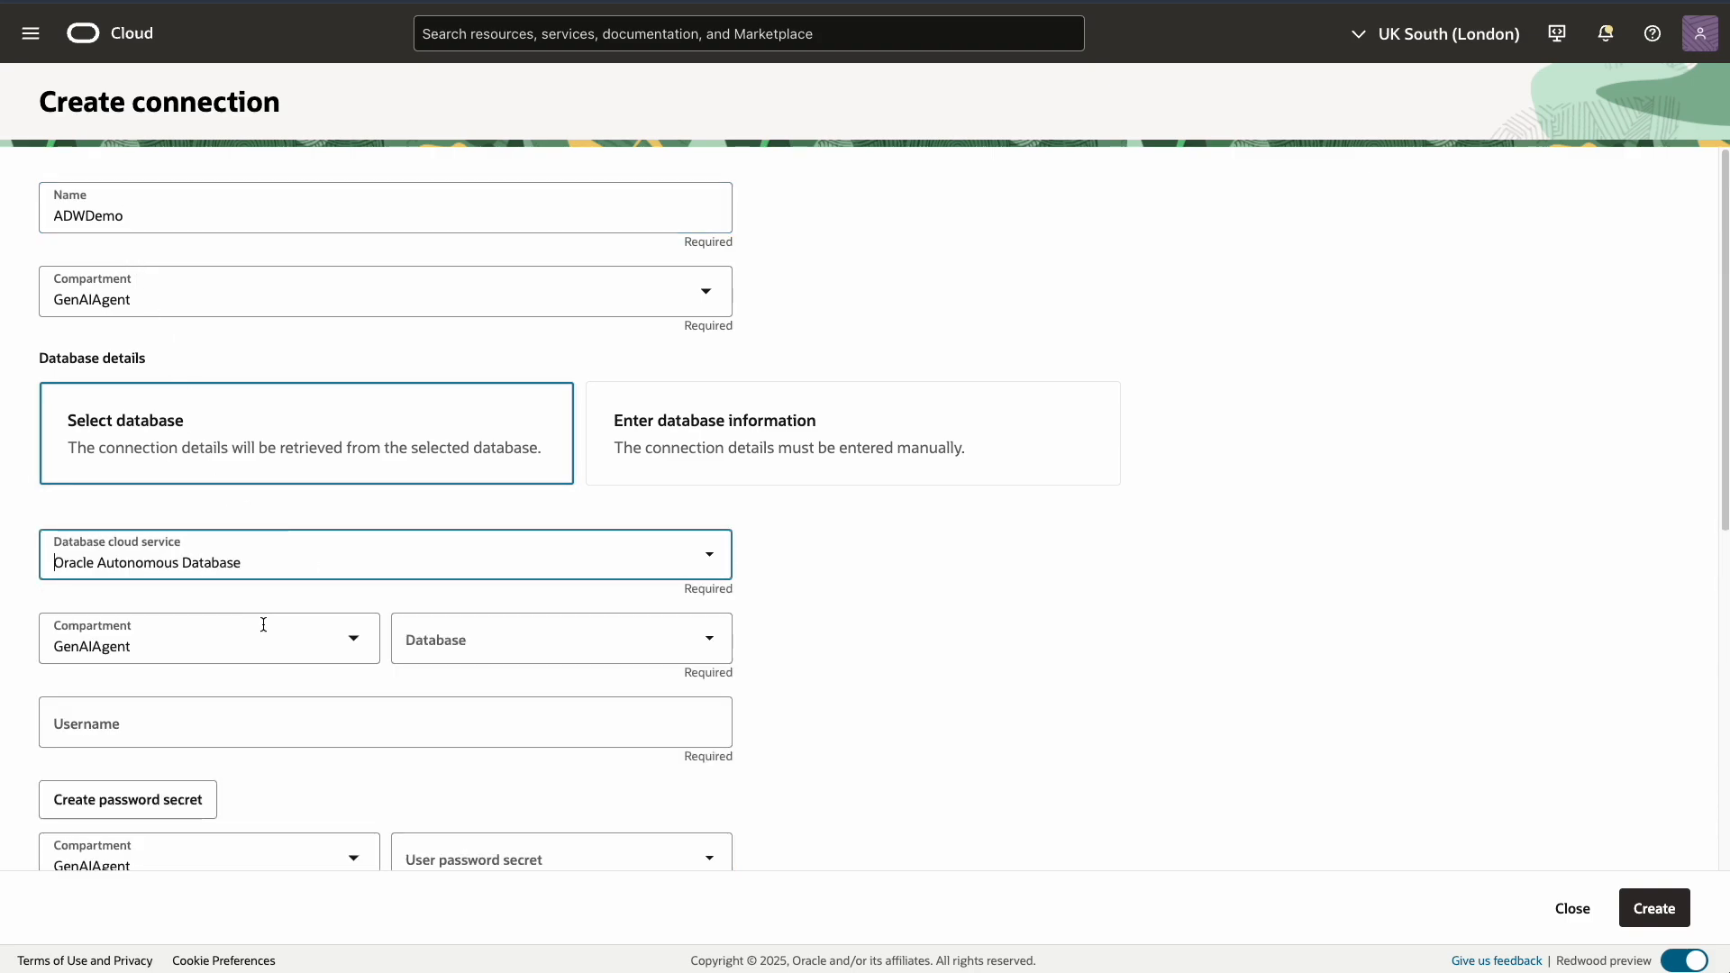
pyautogui.click(353, 650)
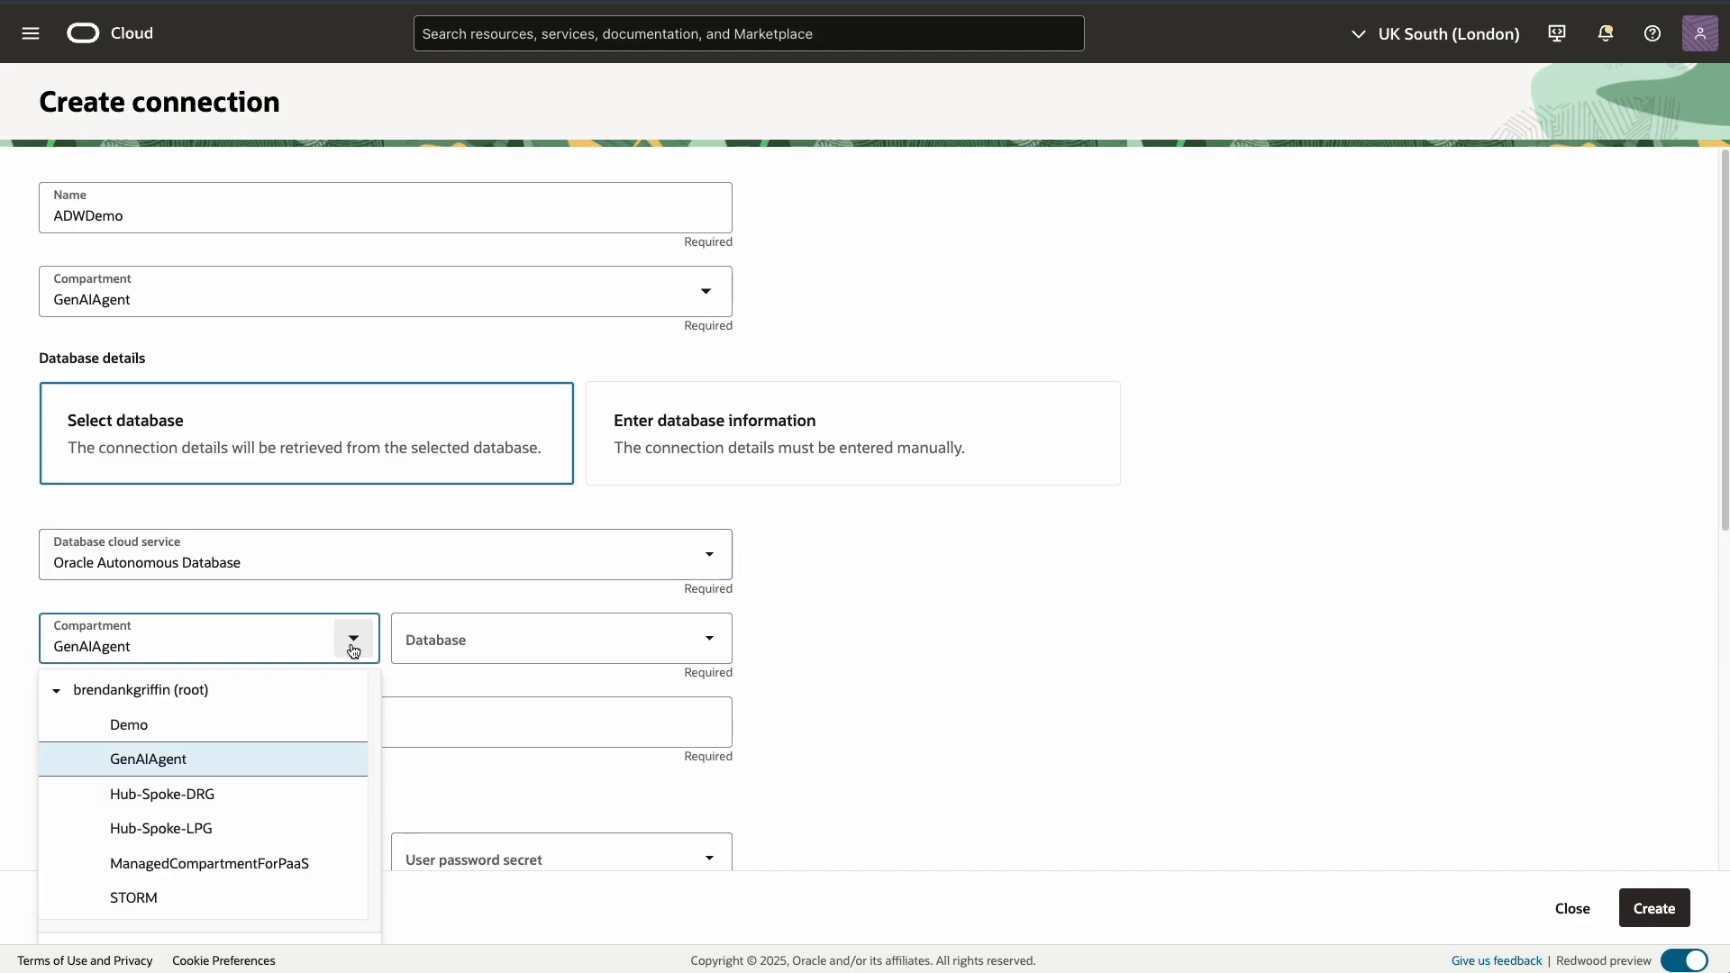
pyautogui.click(195, 728)
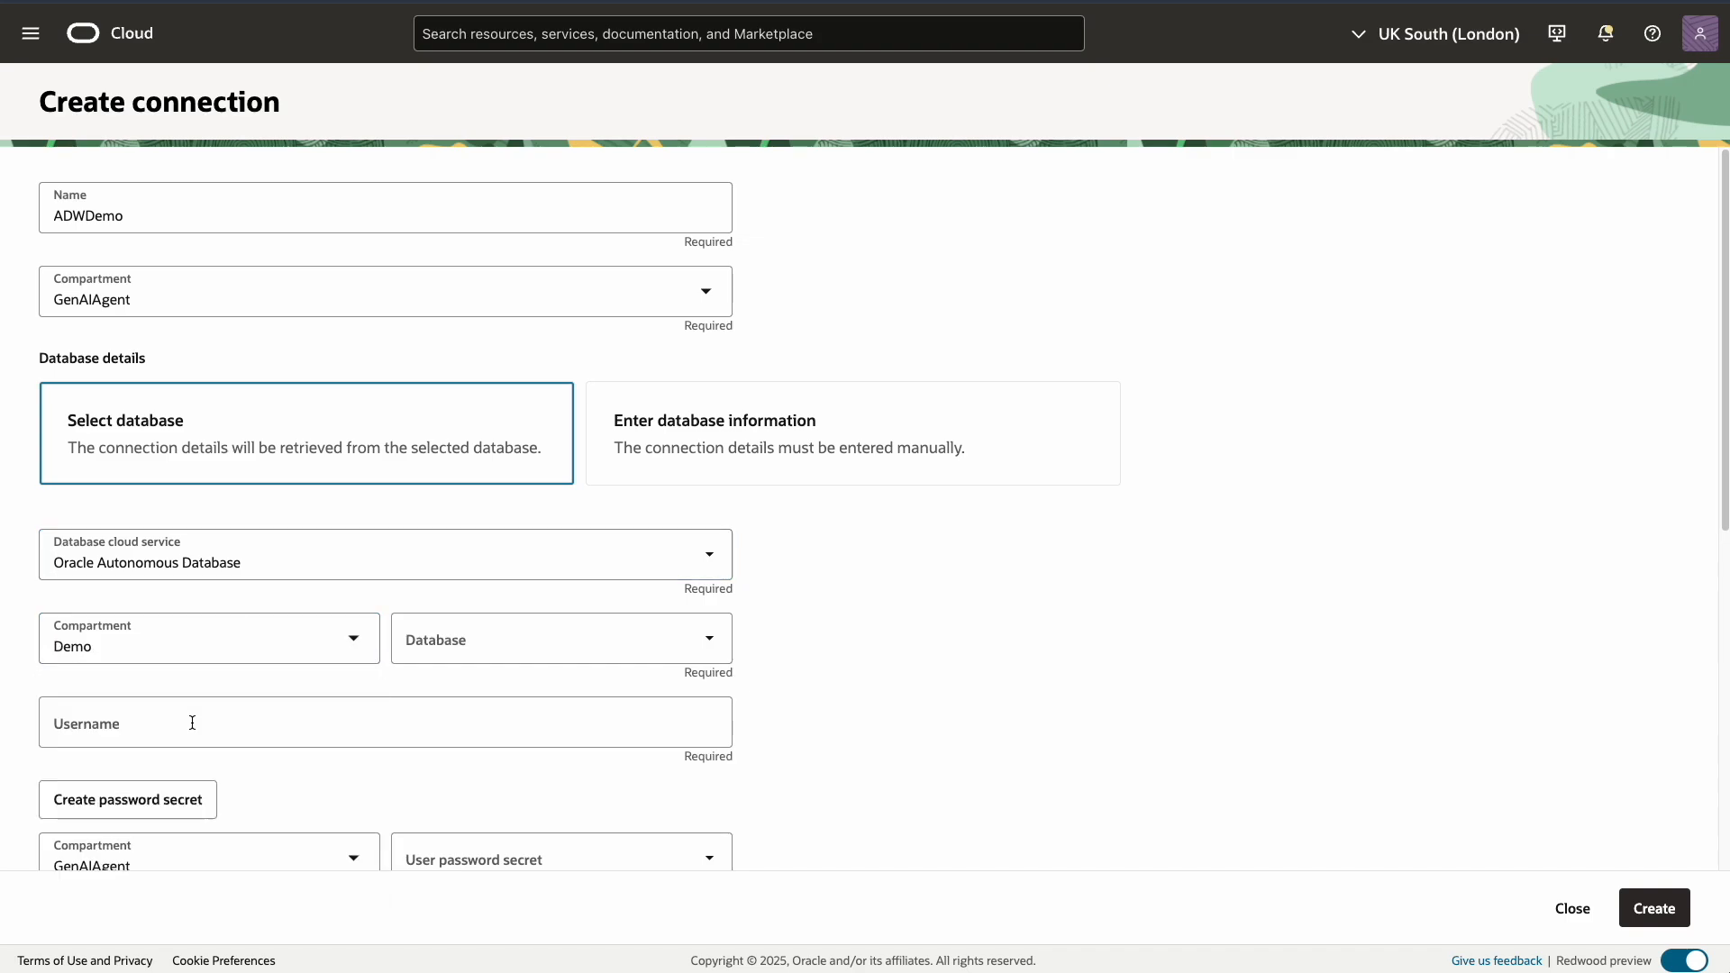
pyautogui.click(708, 639)
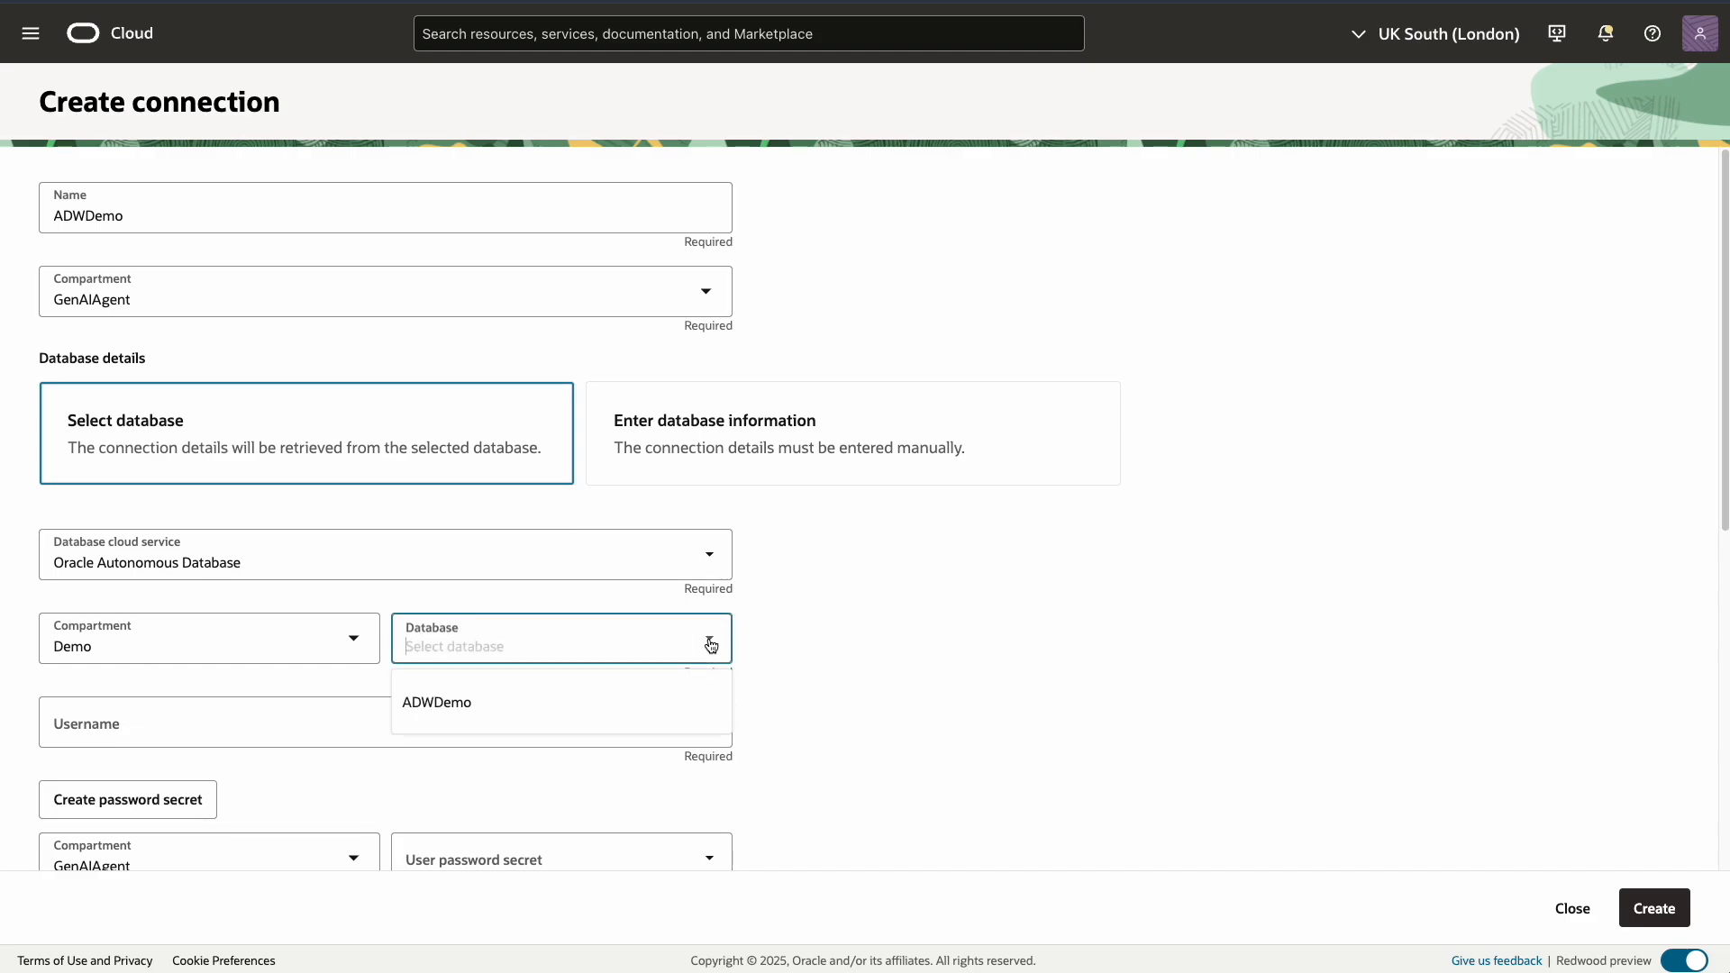
pyautogui.click(537, 703)
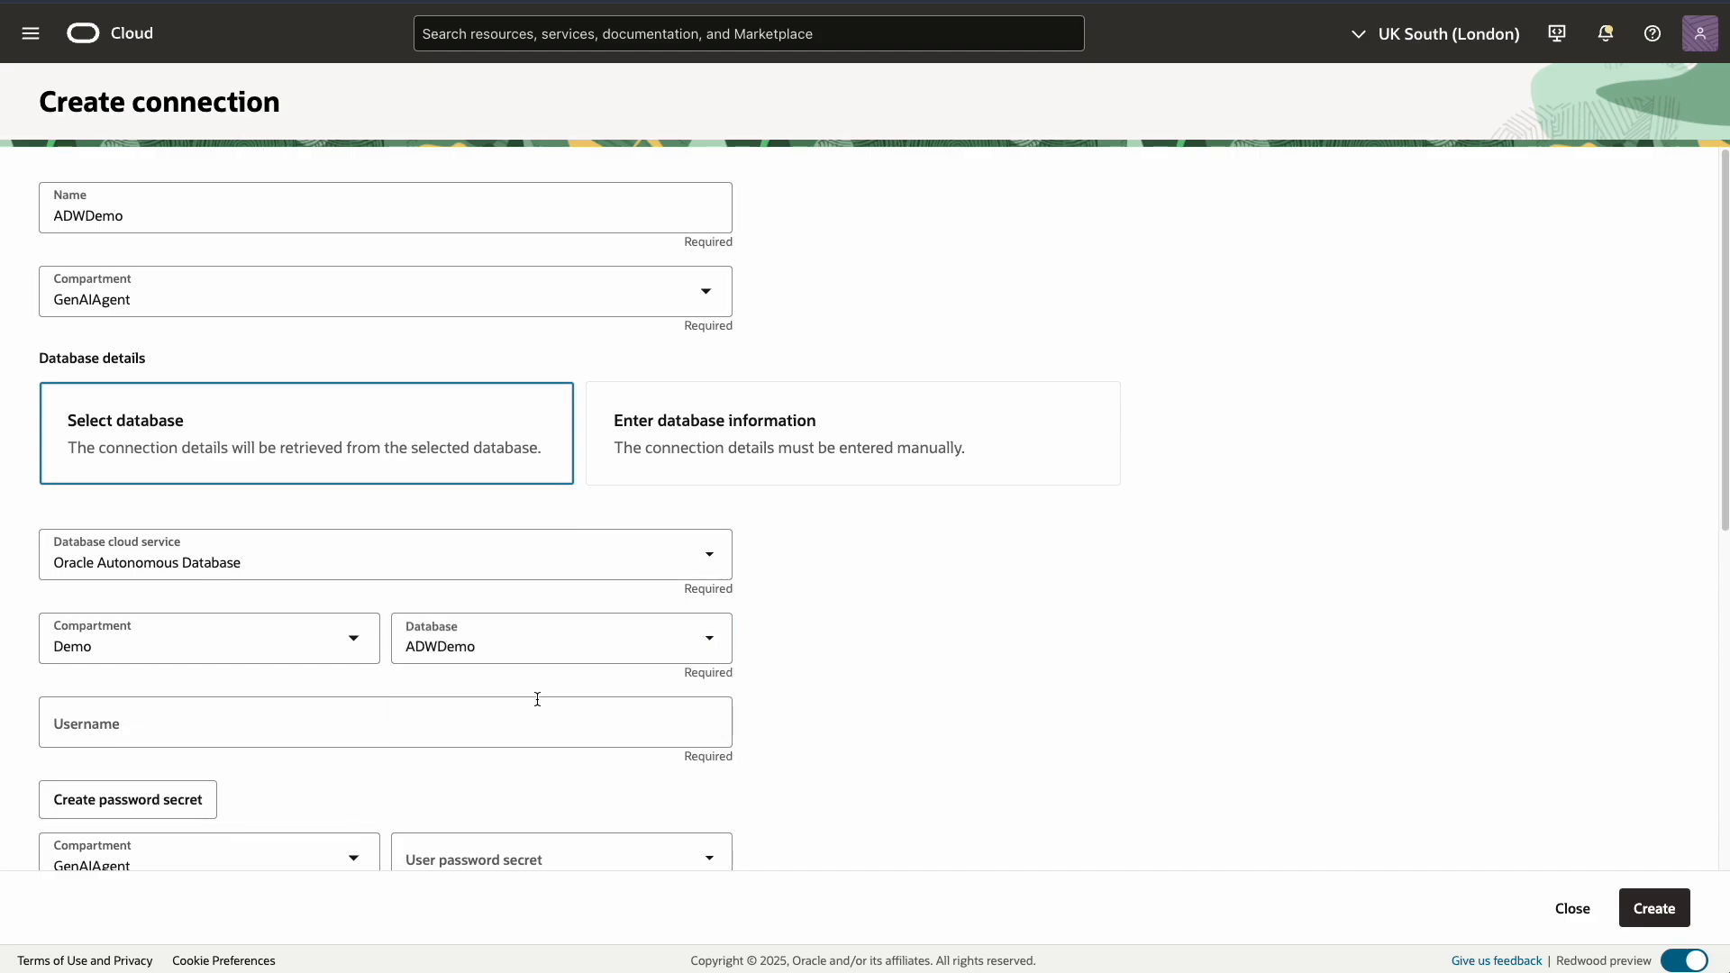
pyautogui.click(182, 725)
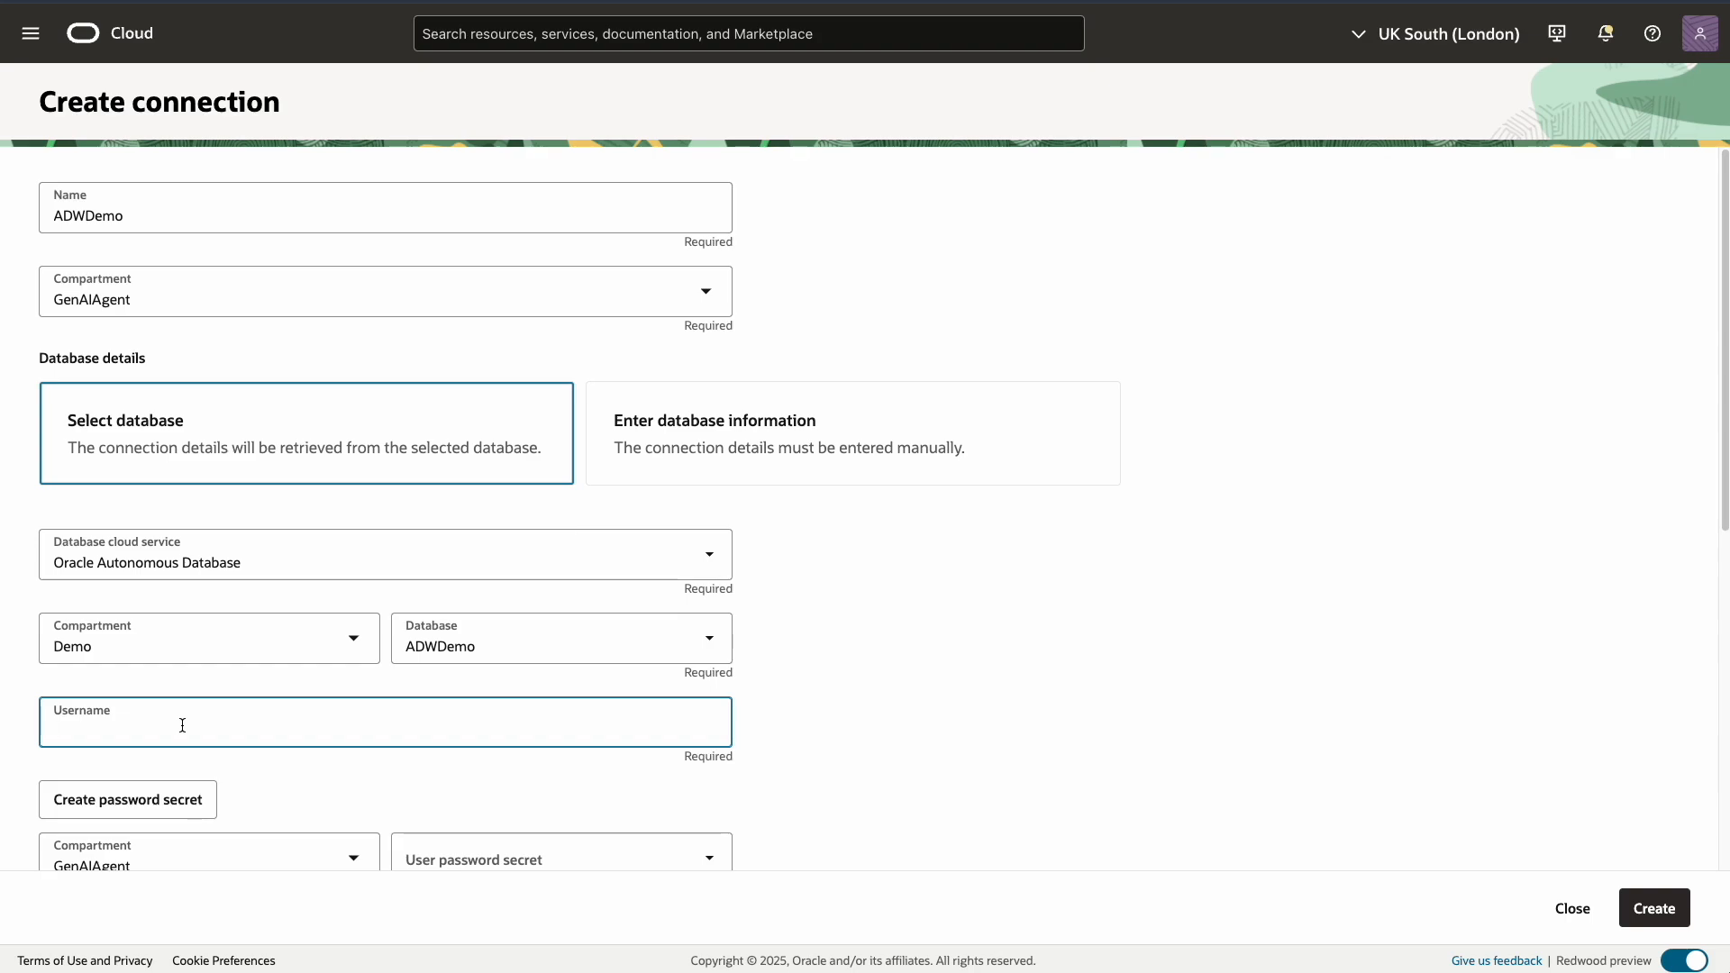
pyautogui.write('admin')
pyautogui.scroll(-2, 501, 520)
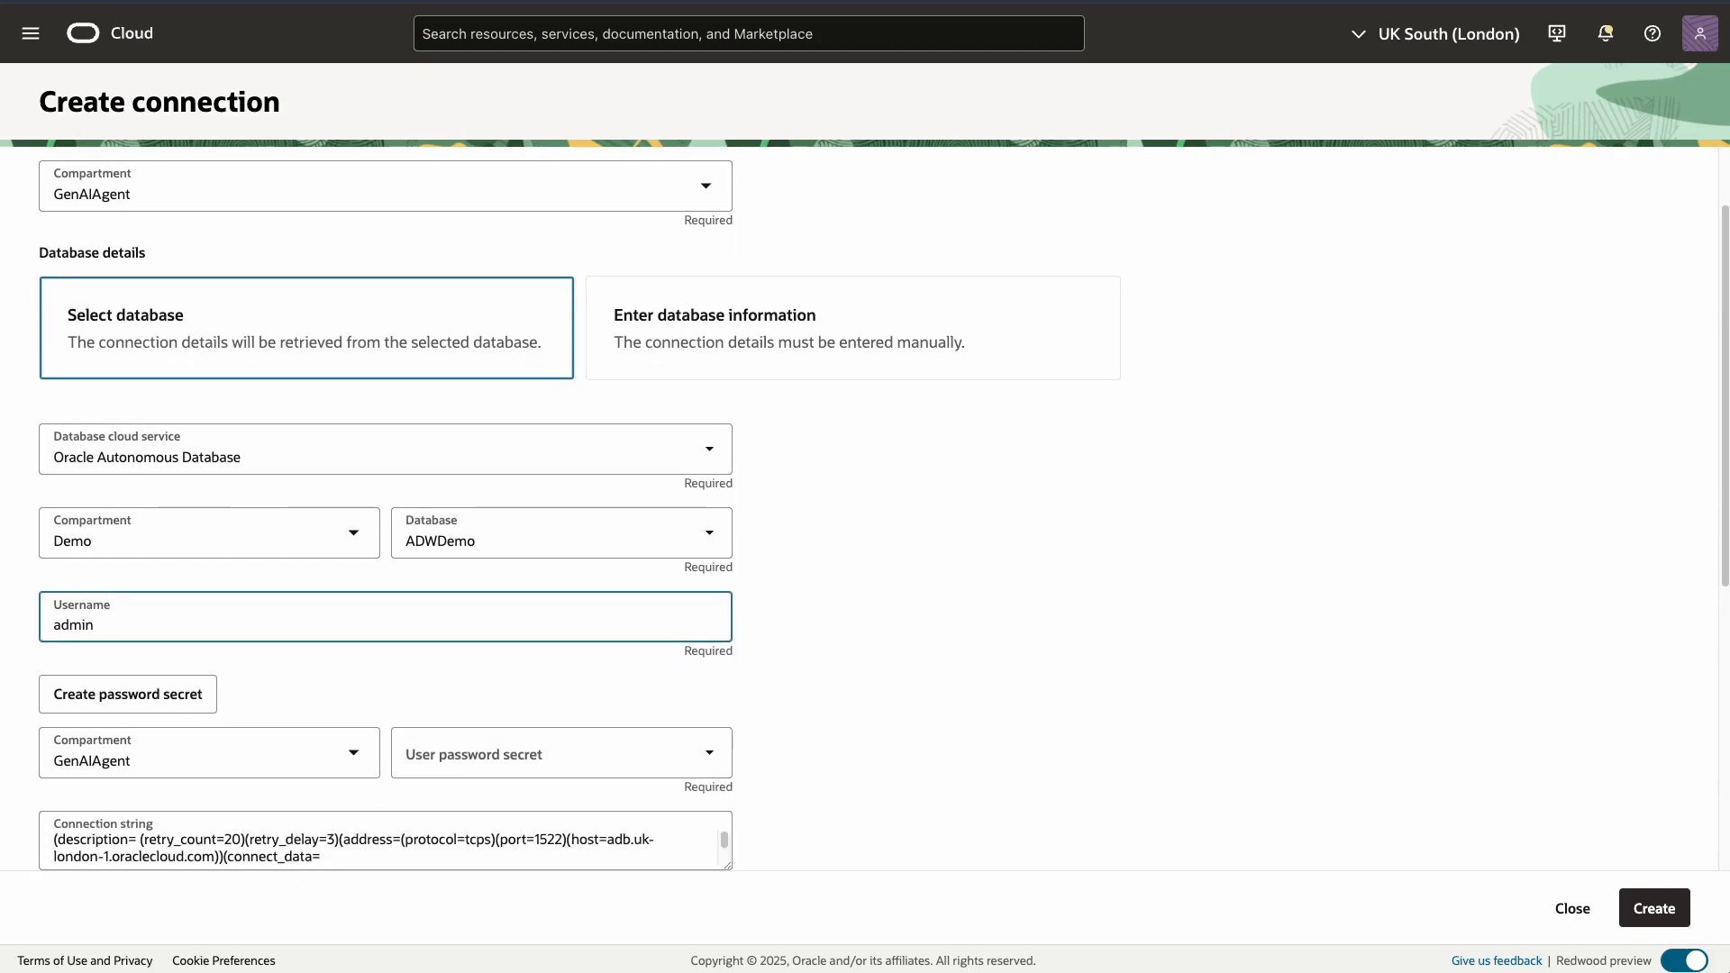
pyautogui.scroll(-1, 184, 737)
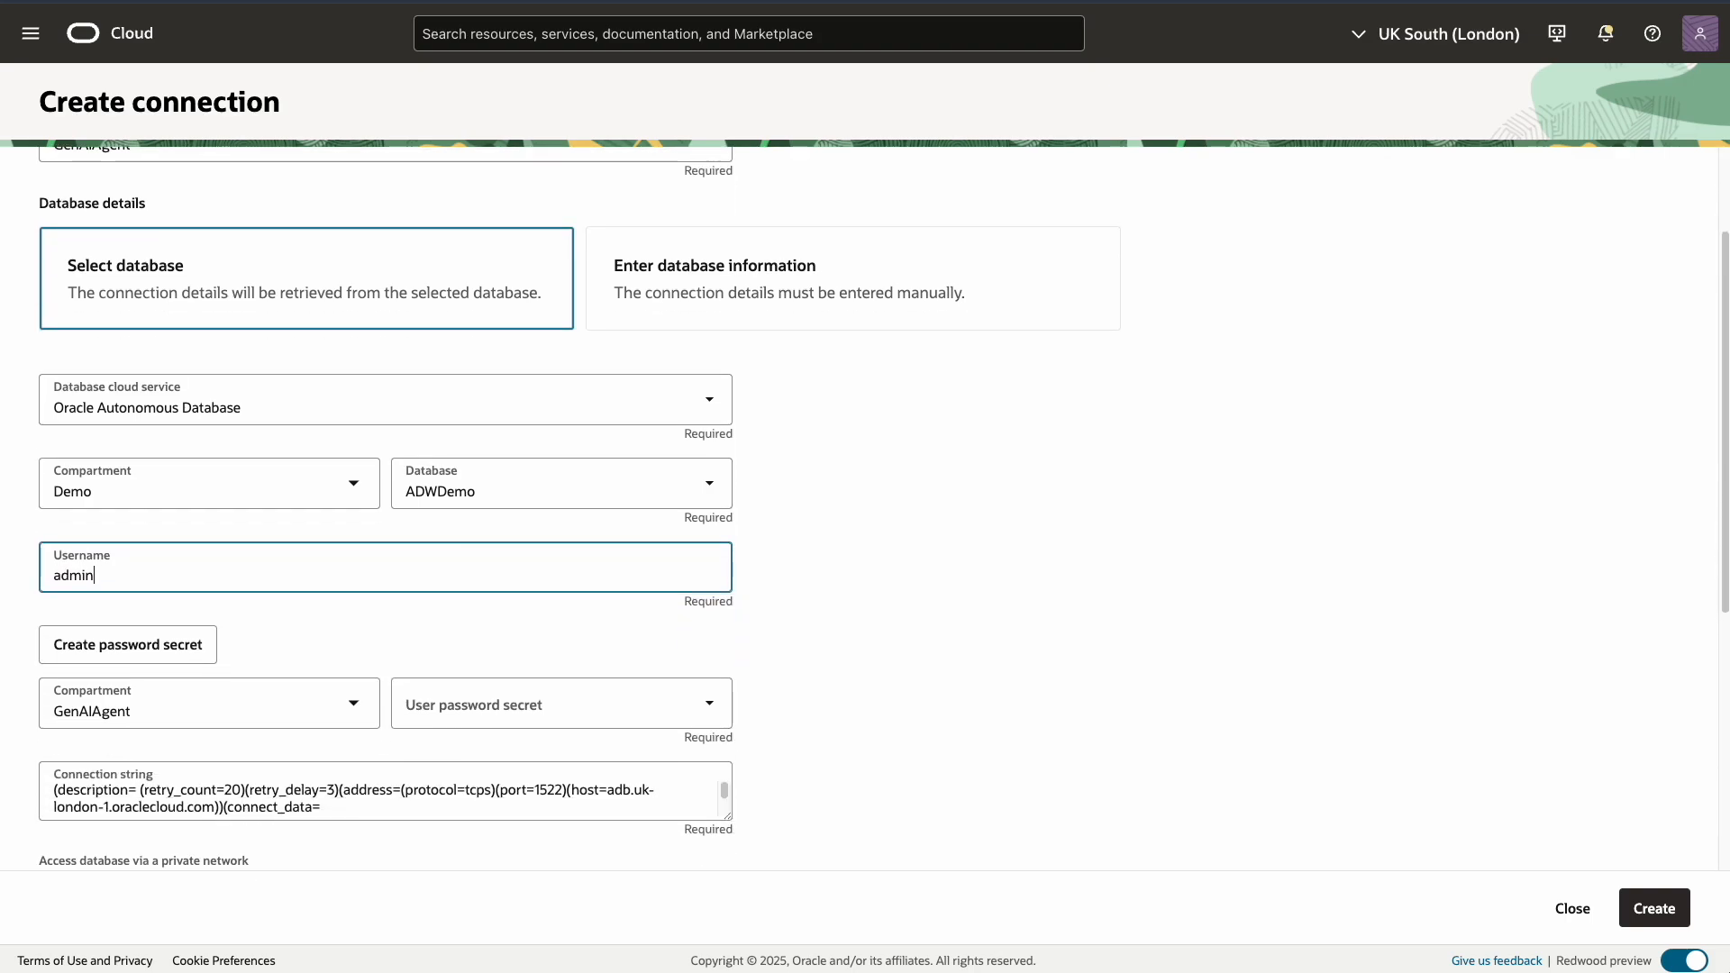
pyautogui.click(146, 646)
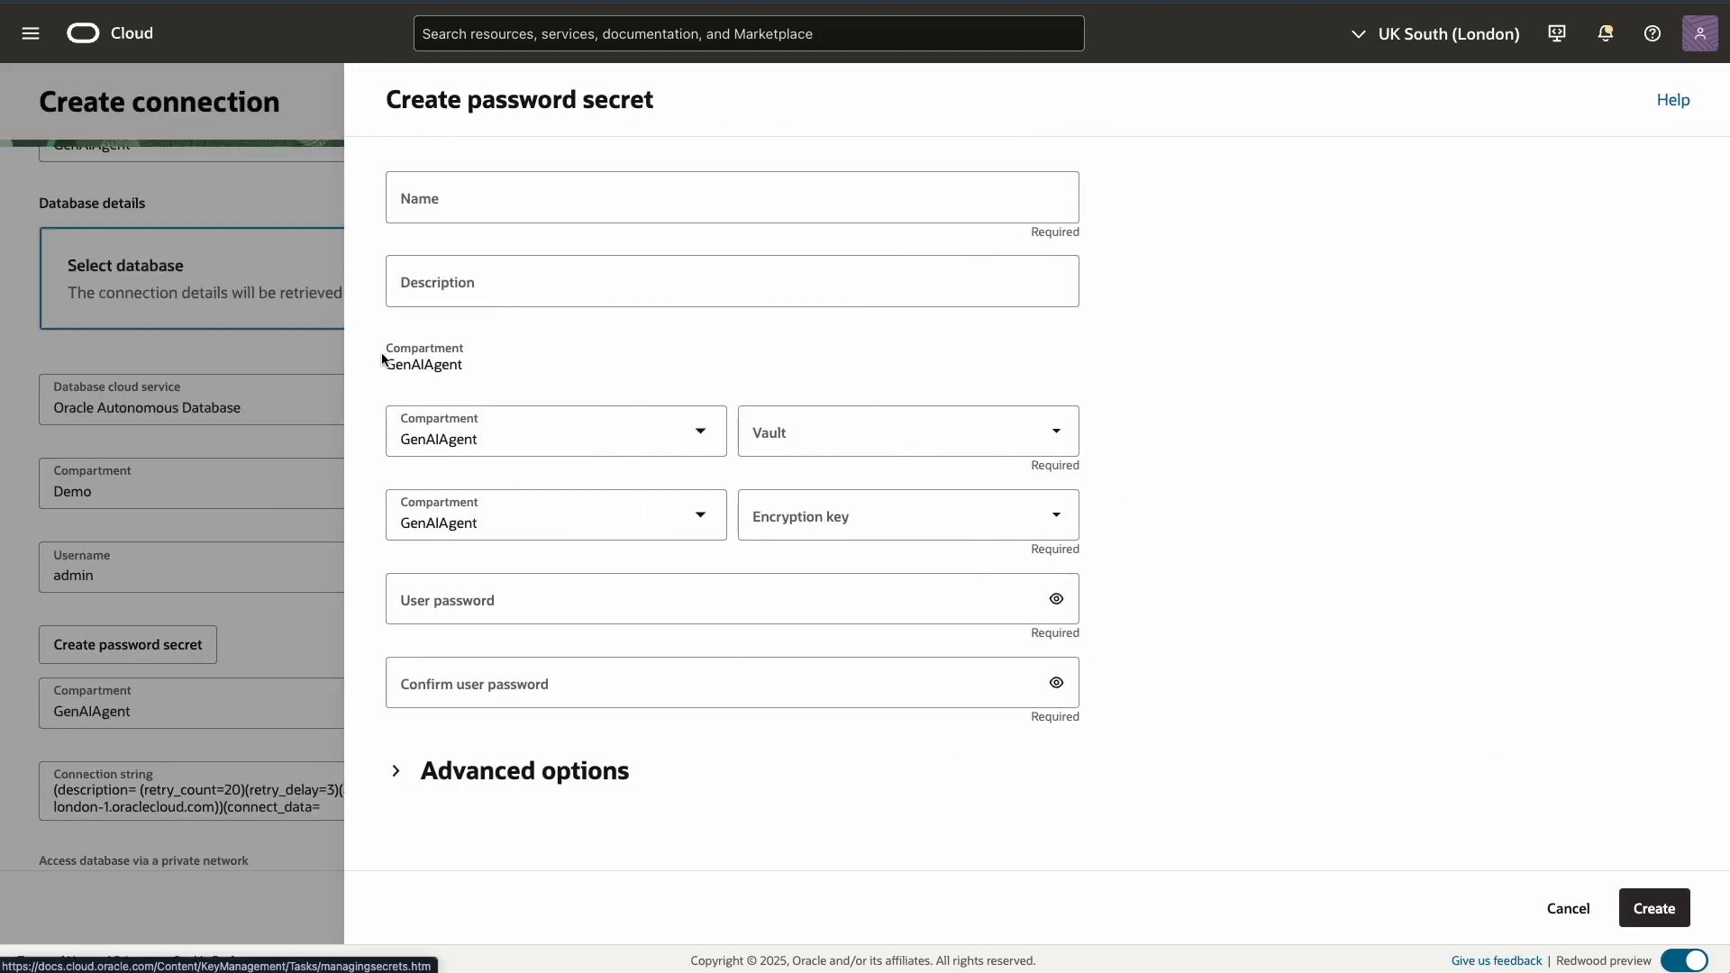
# Create the AdminPassword secret in Vault with MasterKey, entering and confirming the admin password
pyautogui.click(456, 198)
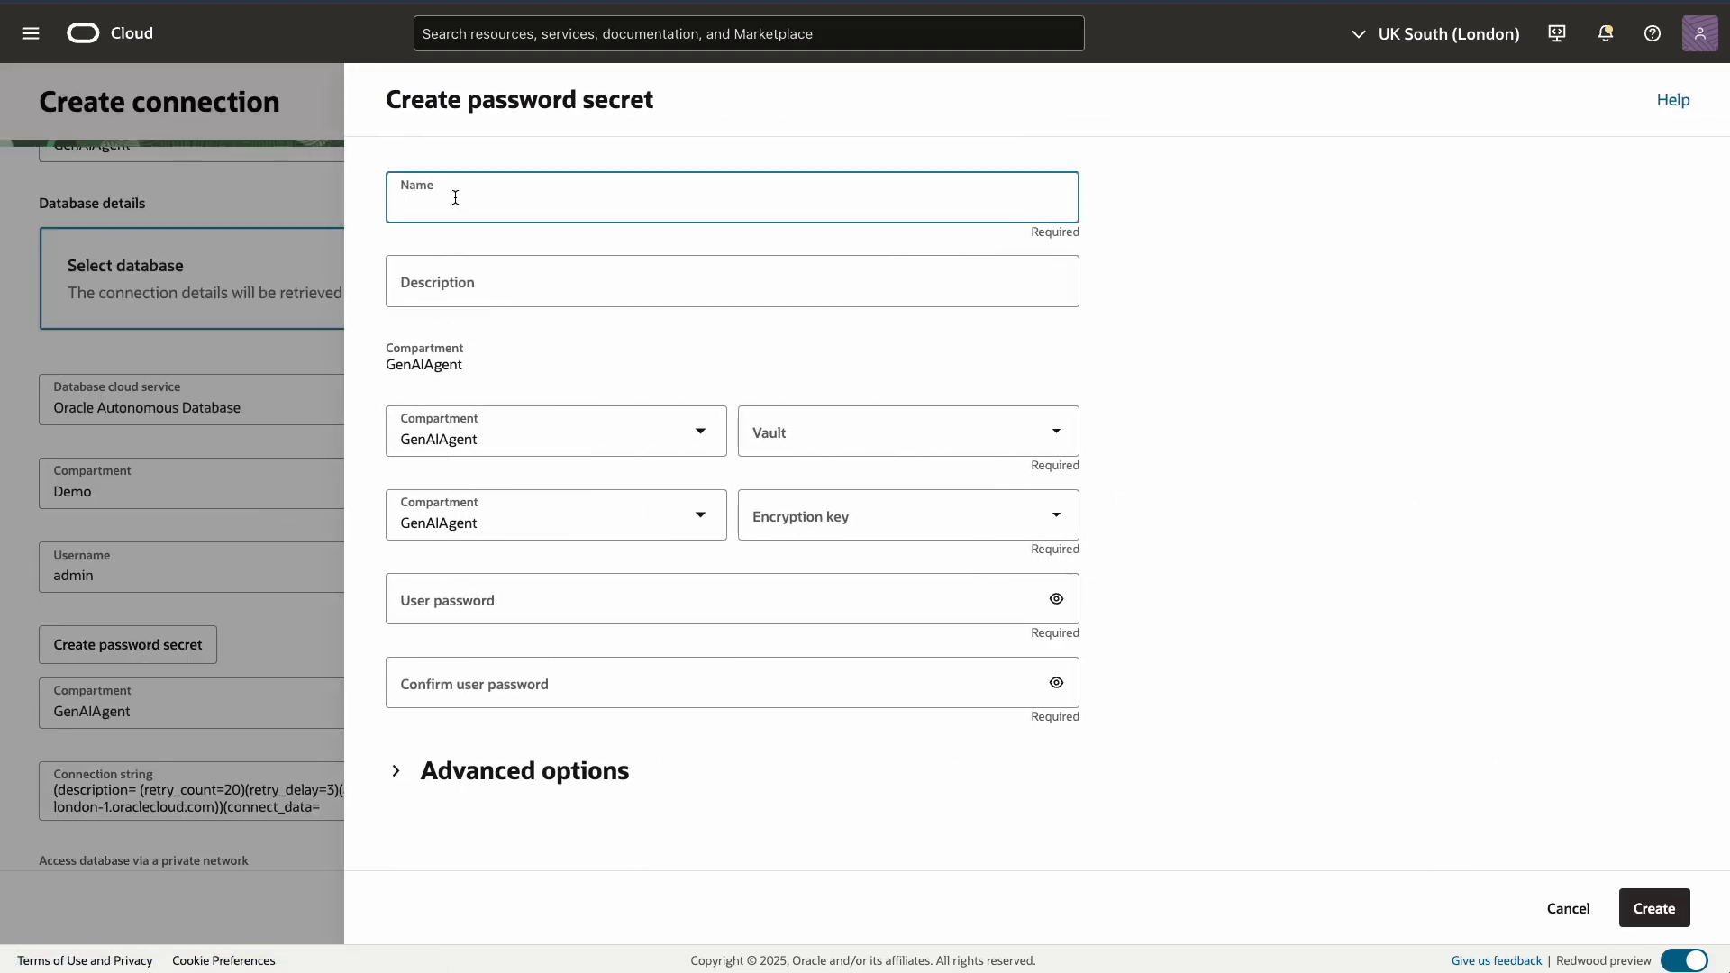
pyautogui.write('AdminPassword')
pyautogui.click(1053, 436)
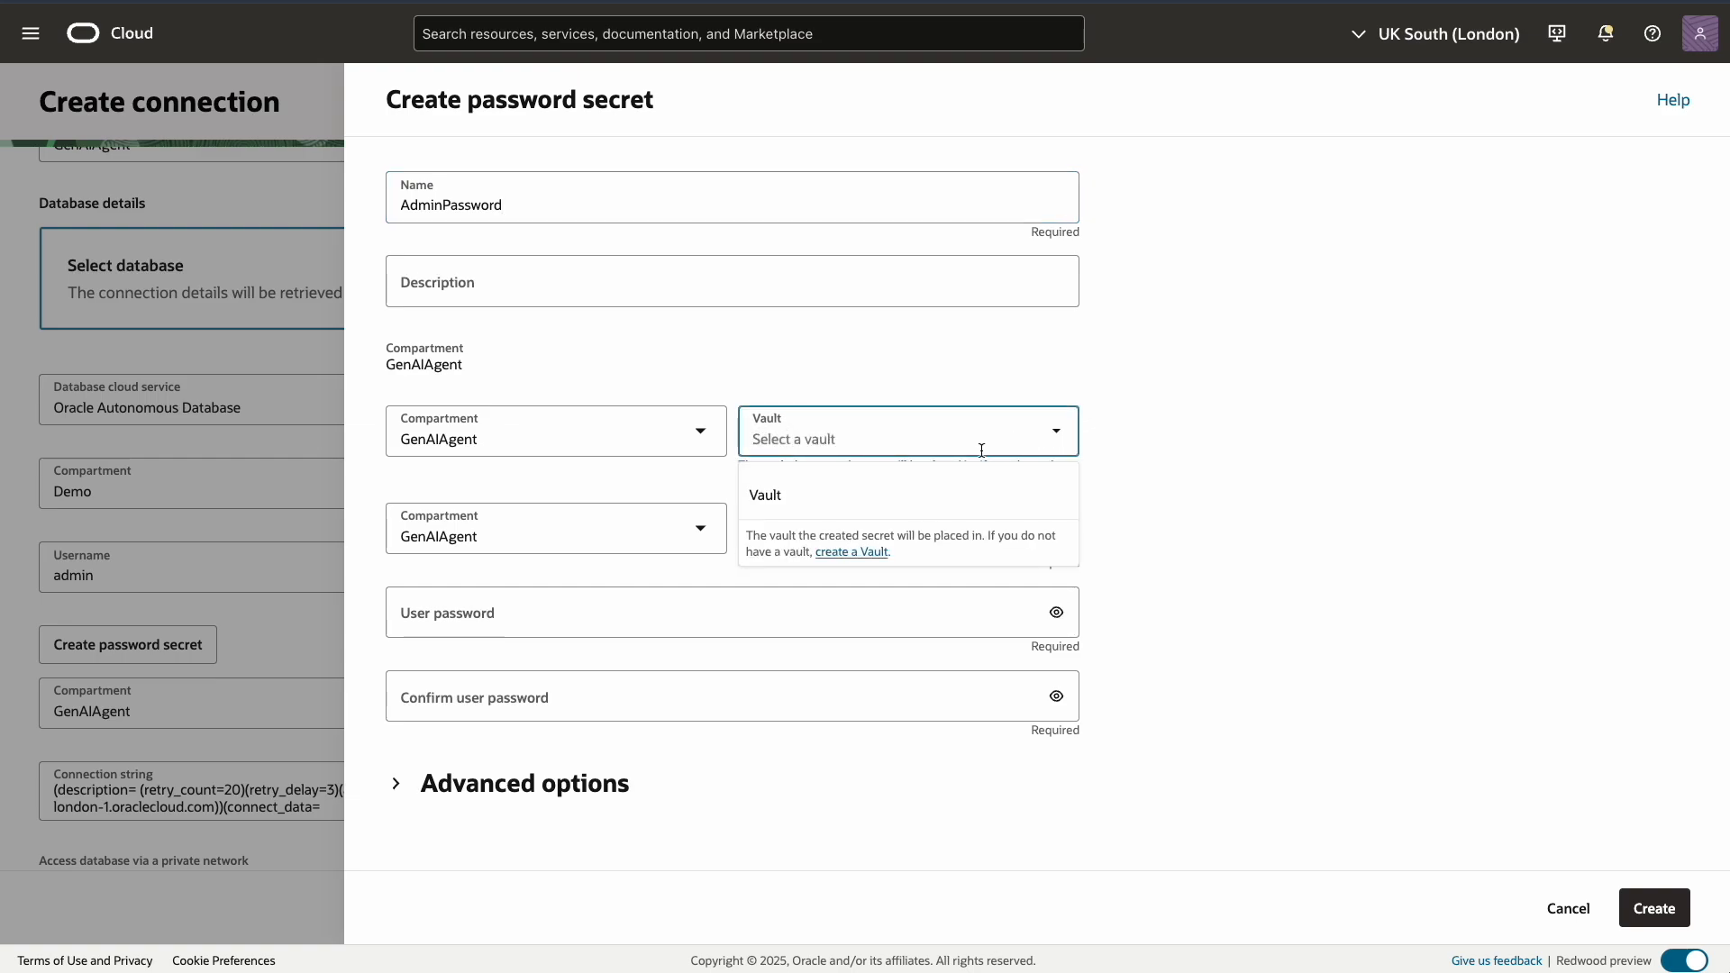
pyautogui.click(824, 494)
pyautogui.click(1052, 513)
pyautogui.click(867, 578)
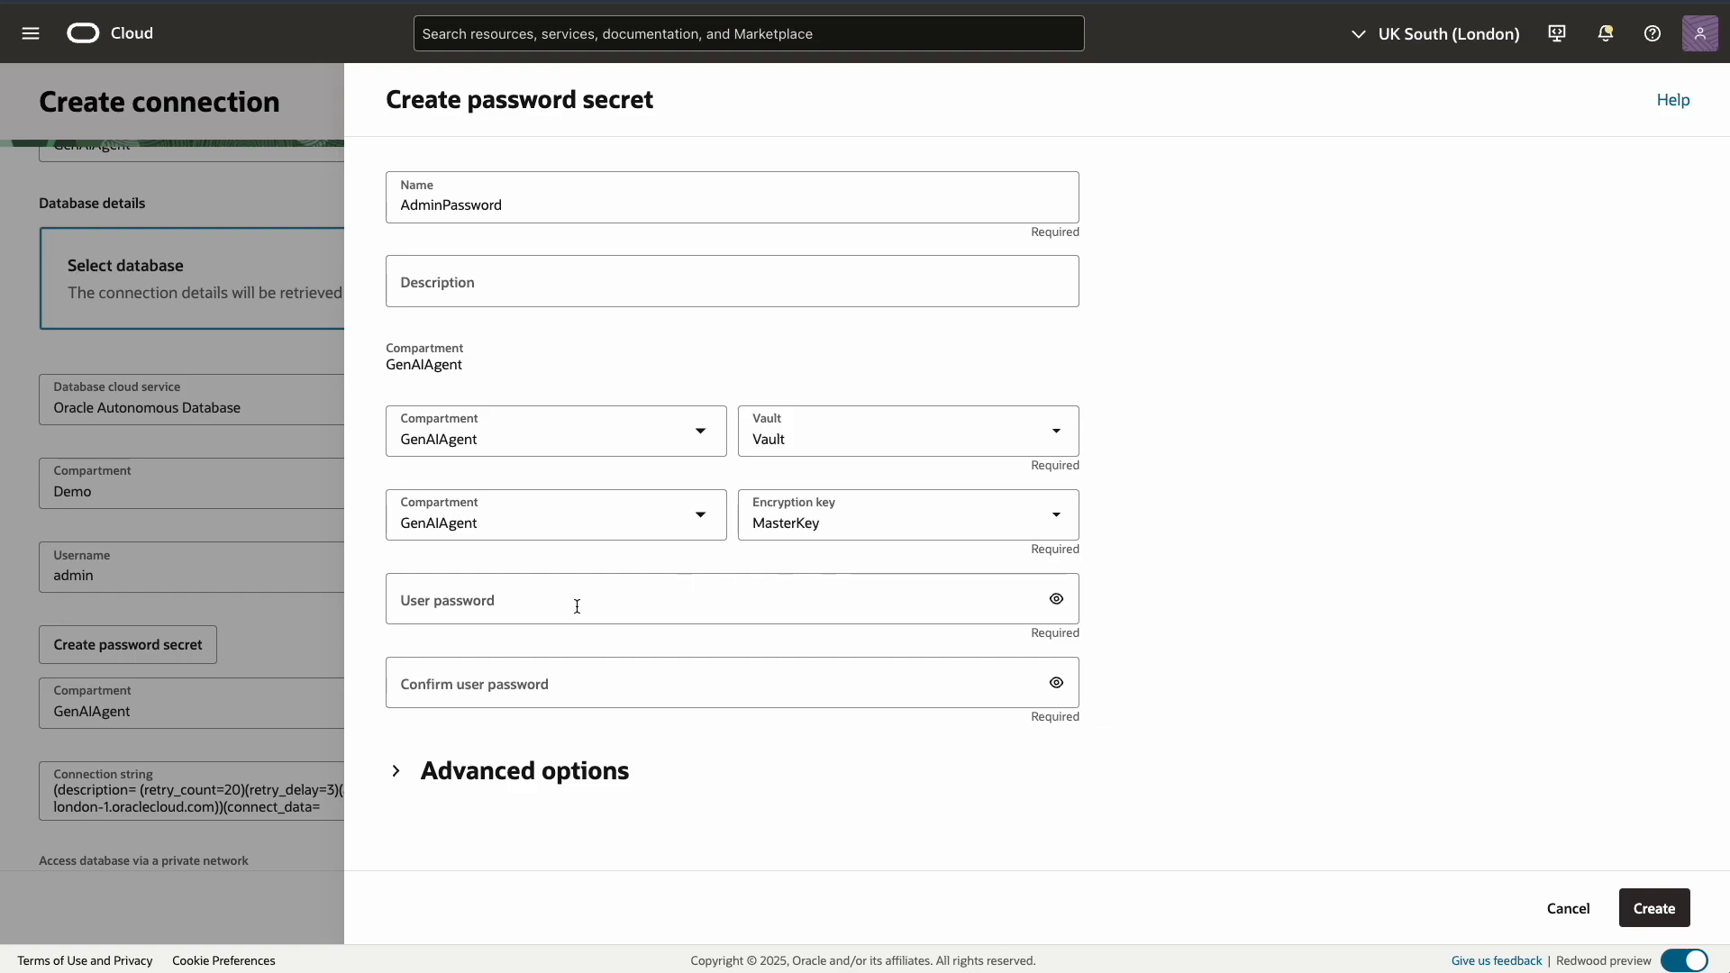
pyautogui.click(517, 604)
pyautogui.write('••••••••••••••••')
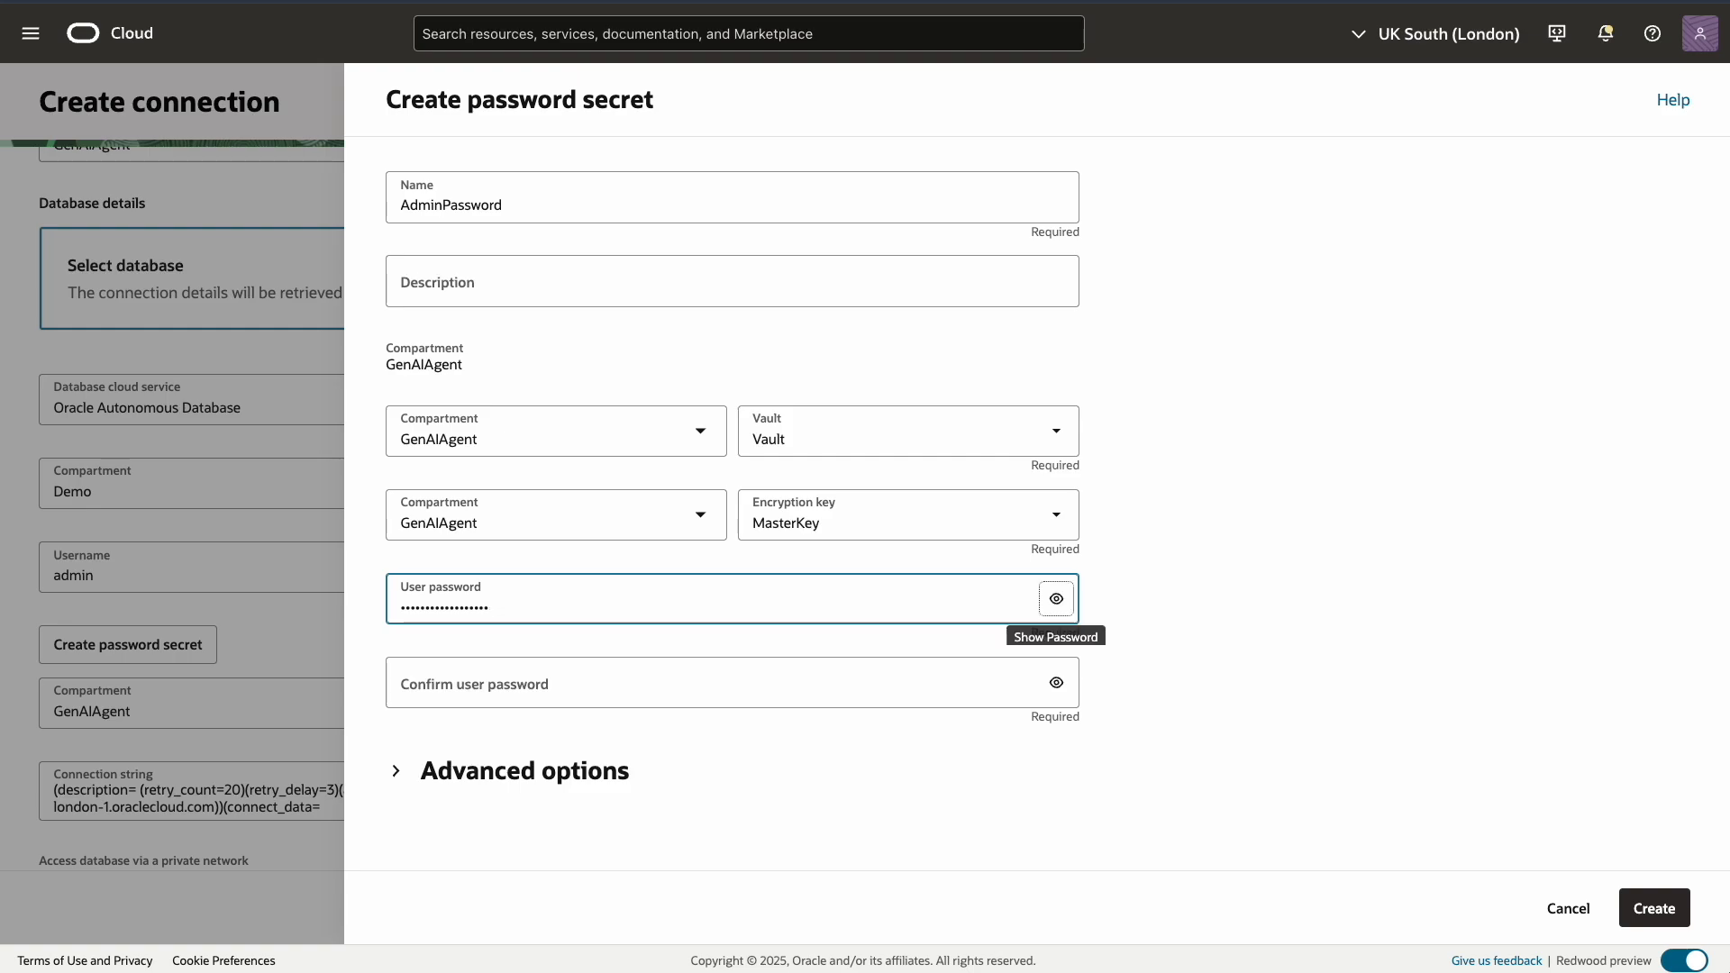
pyautogui.click(417, 685)
pyautogui.write('•••••••••')
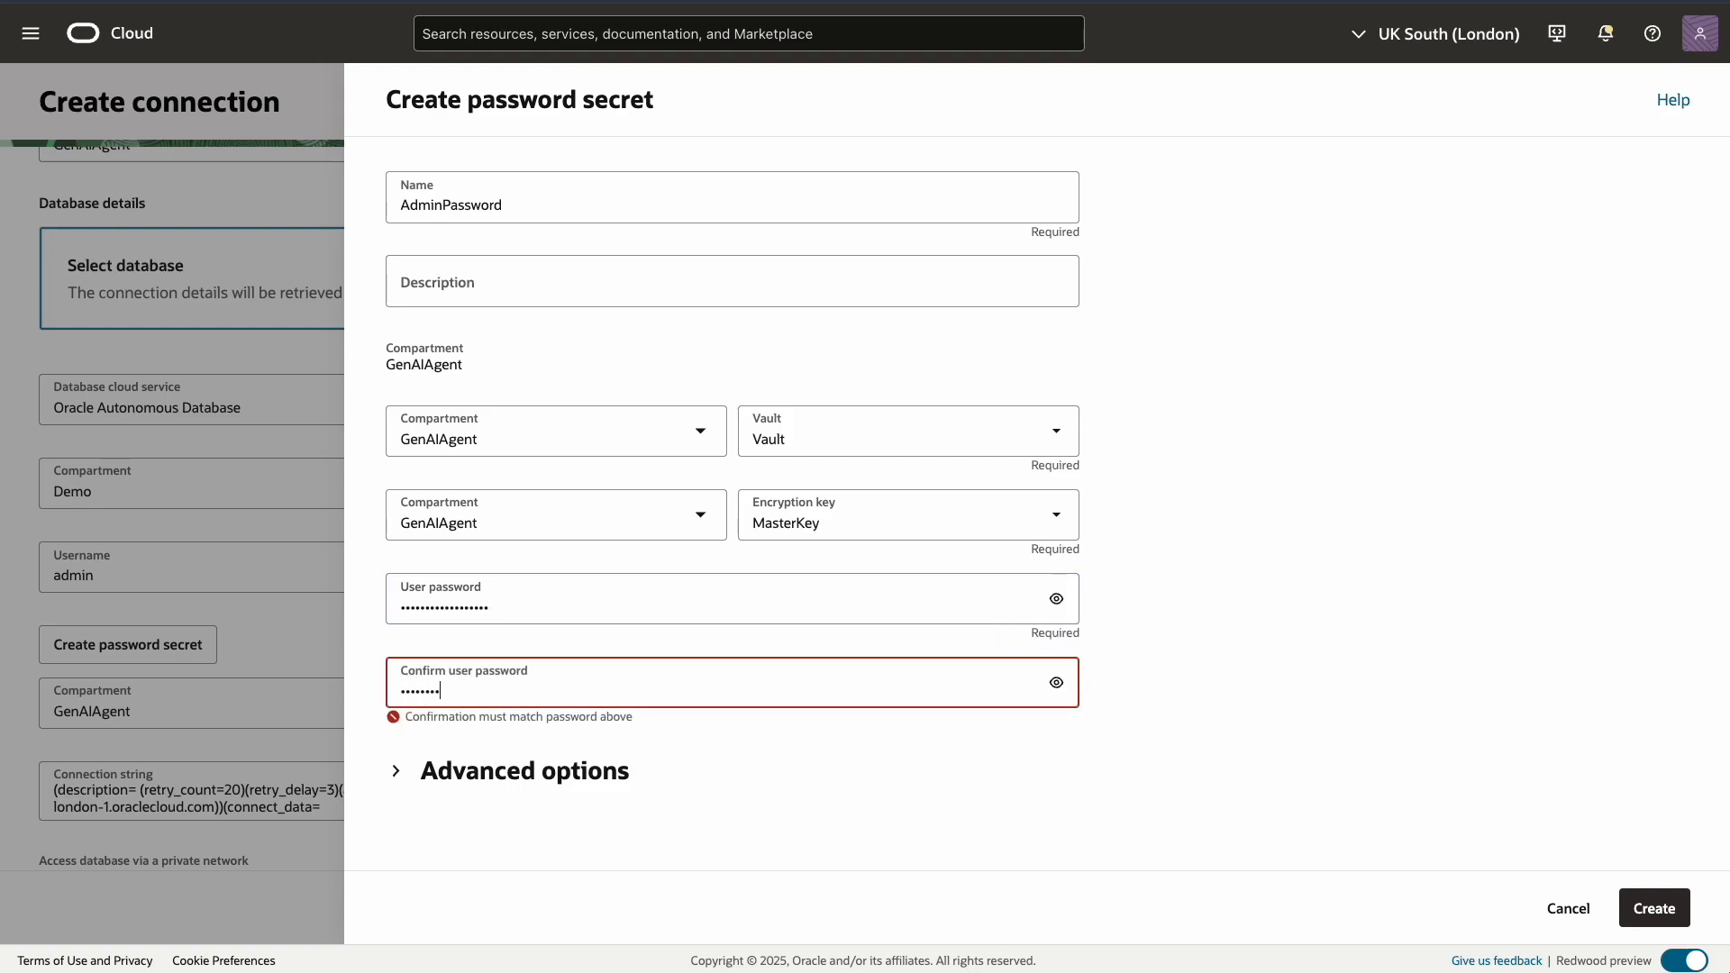
pyautogui.write('•••••••••')
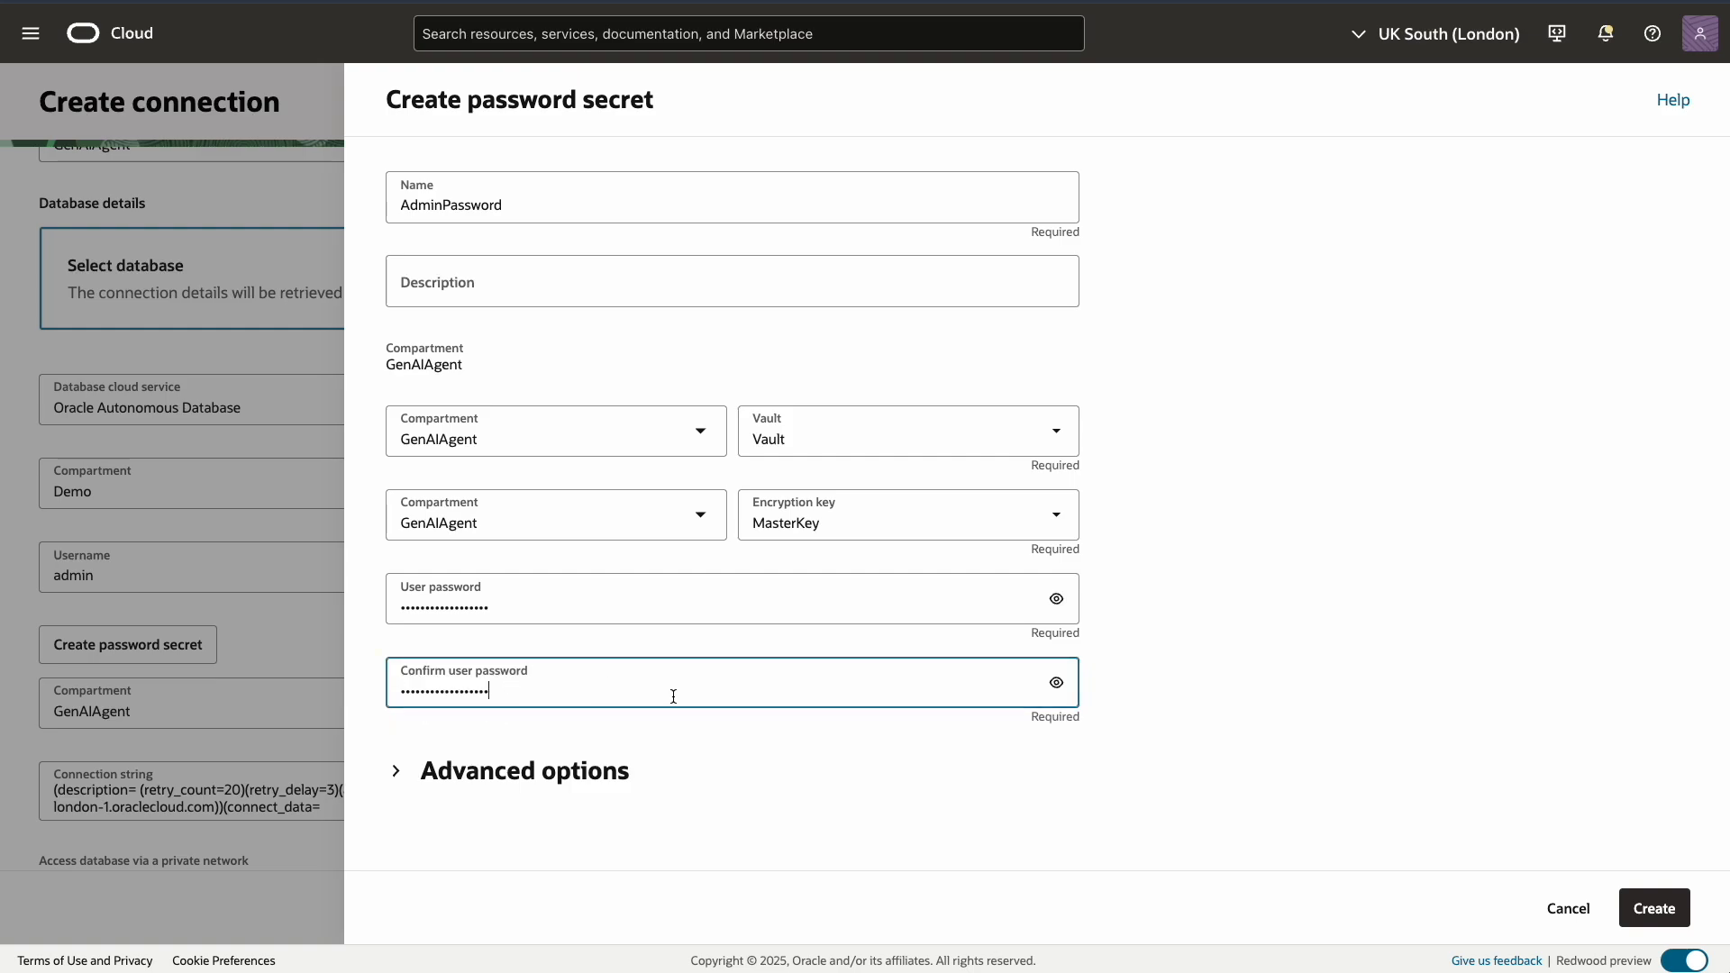
pyautogui.click(1654, 908)
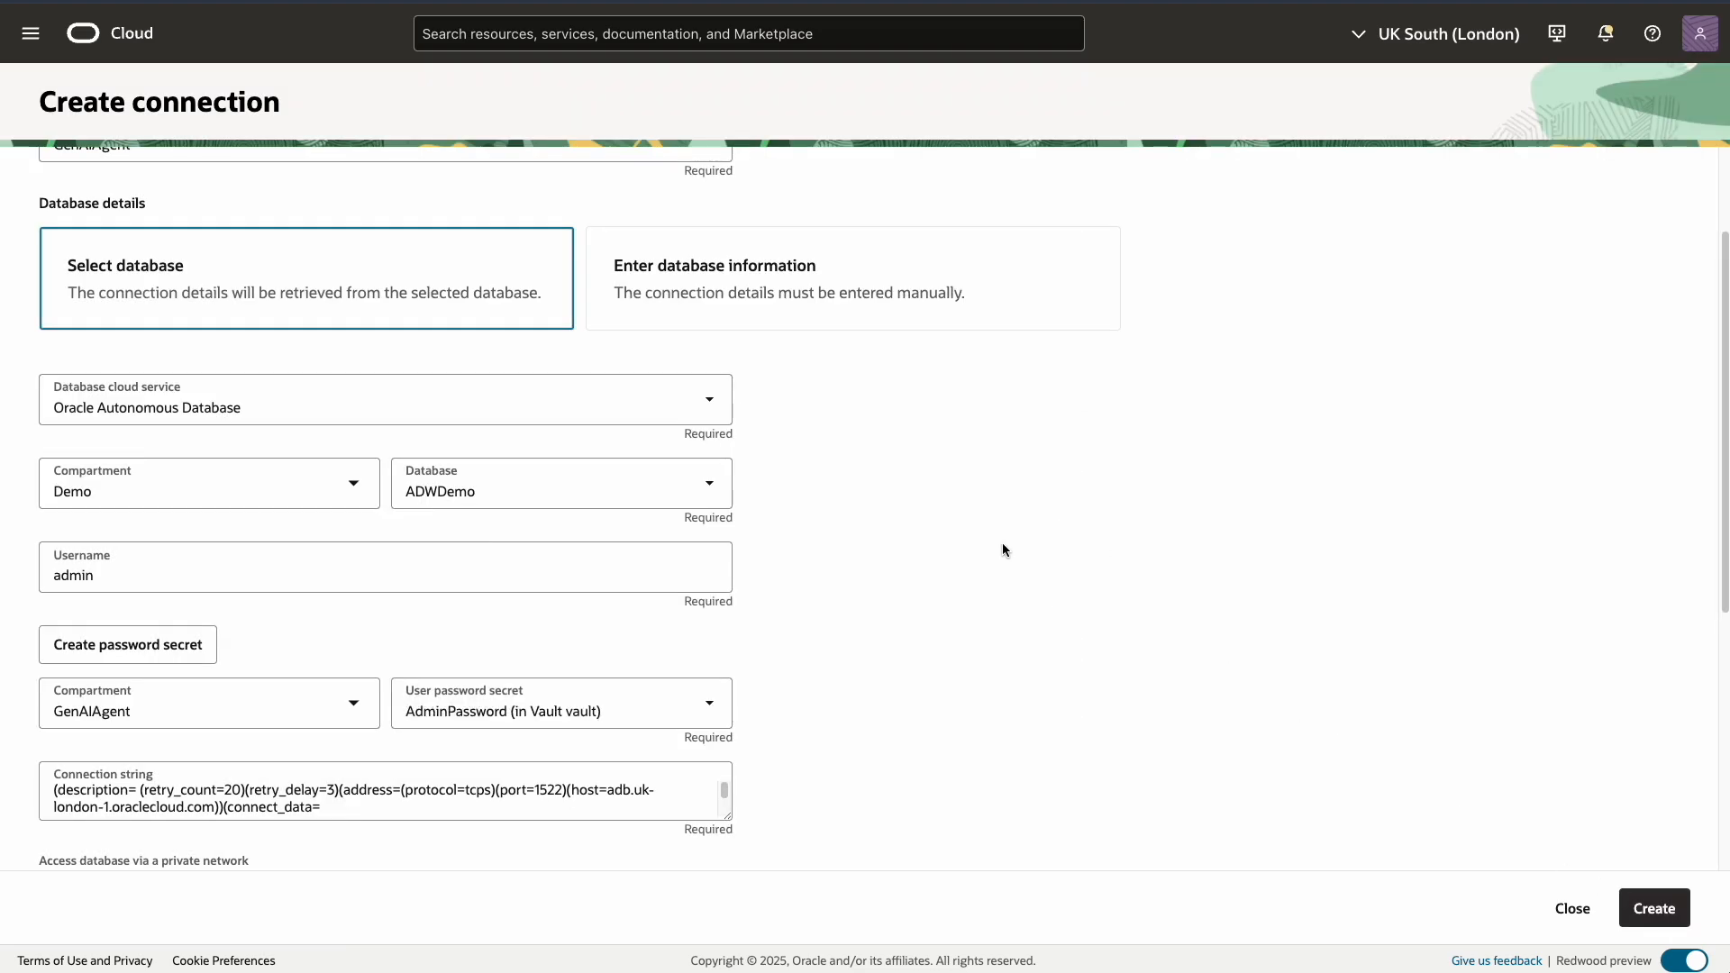
# Under SSL details, start a wallet content secret named WalletSecret
pyautogui.scroll(-2, 1002, 544)
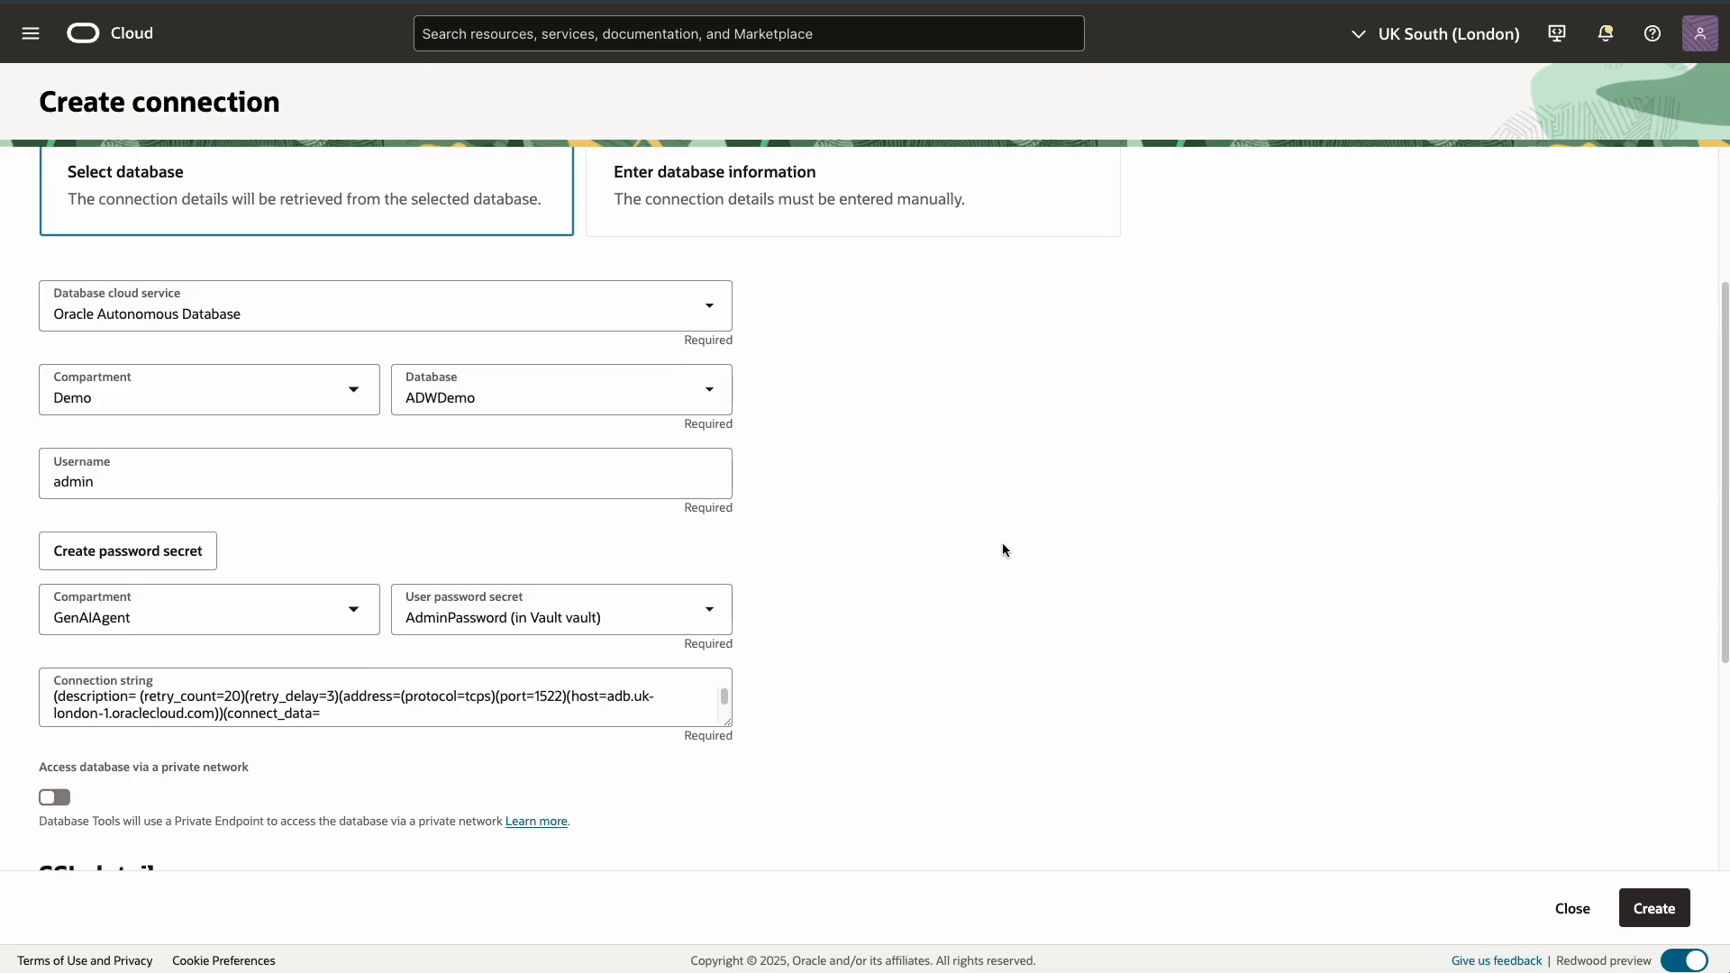
pyautogui.scroll(-3, 1002, 546)
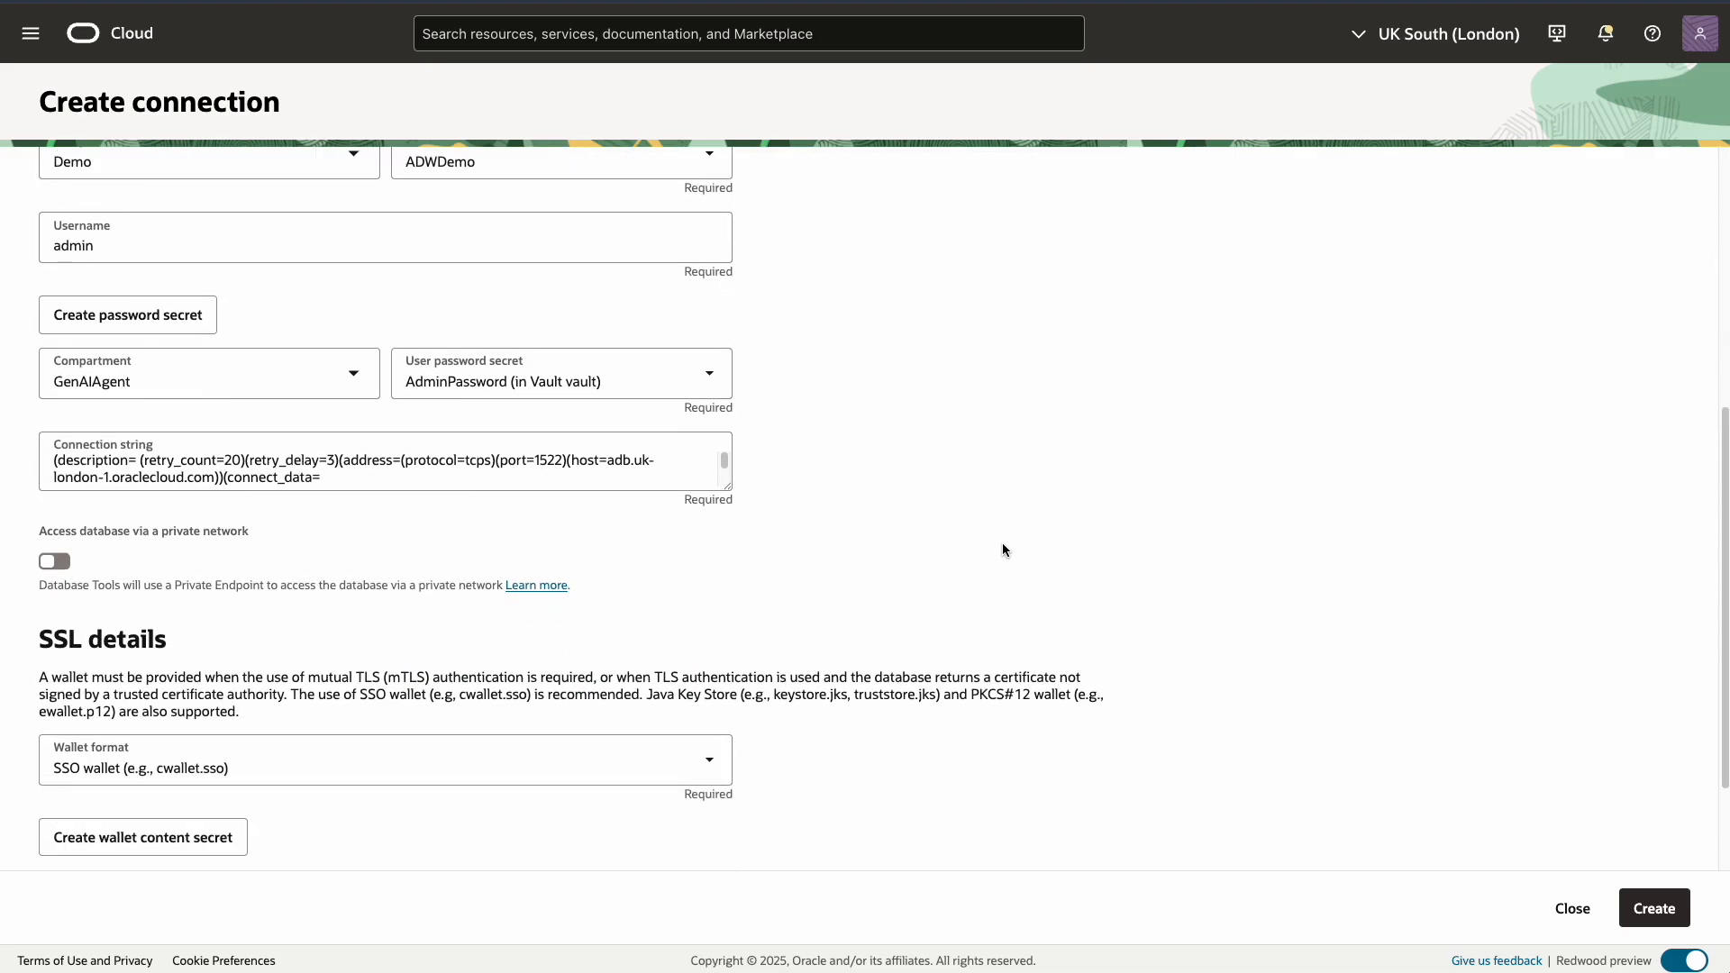
pyautogui.scroll(-1, 1003, 545)
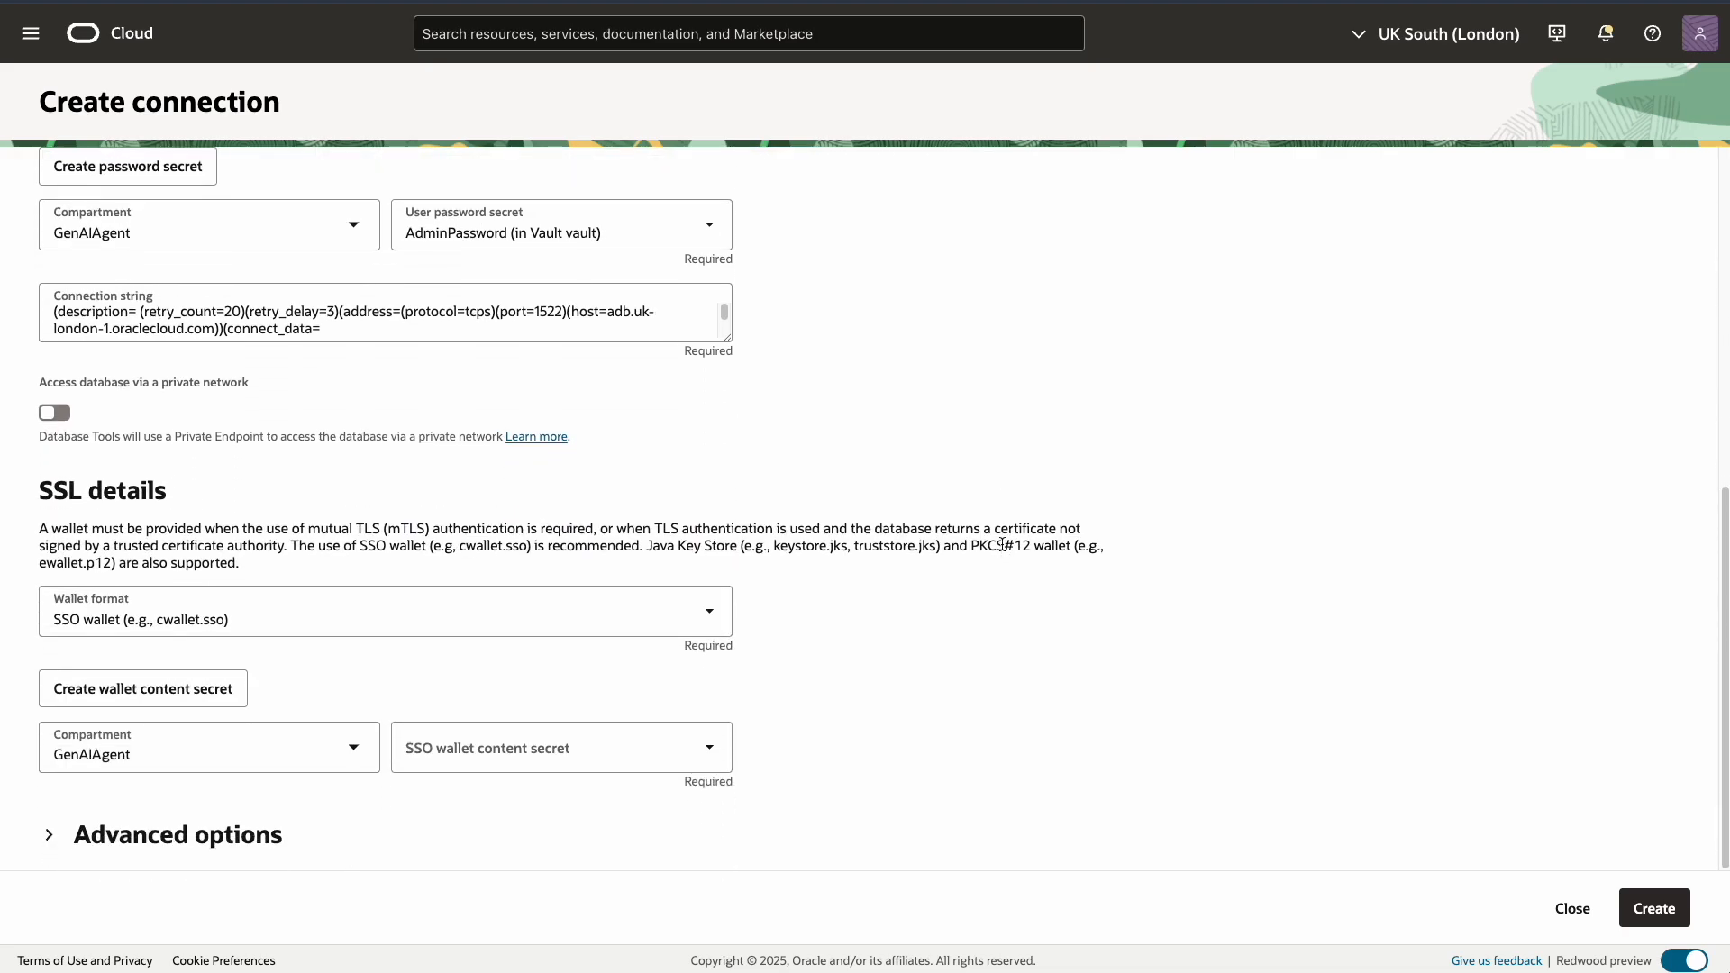
pyautogui.click(166, 700)
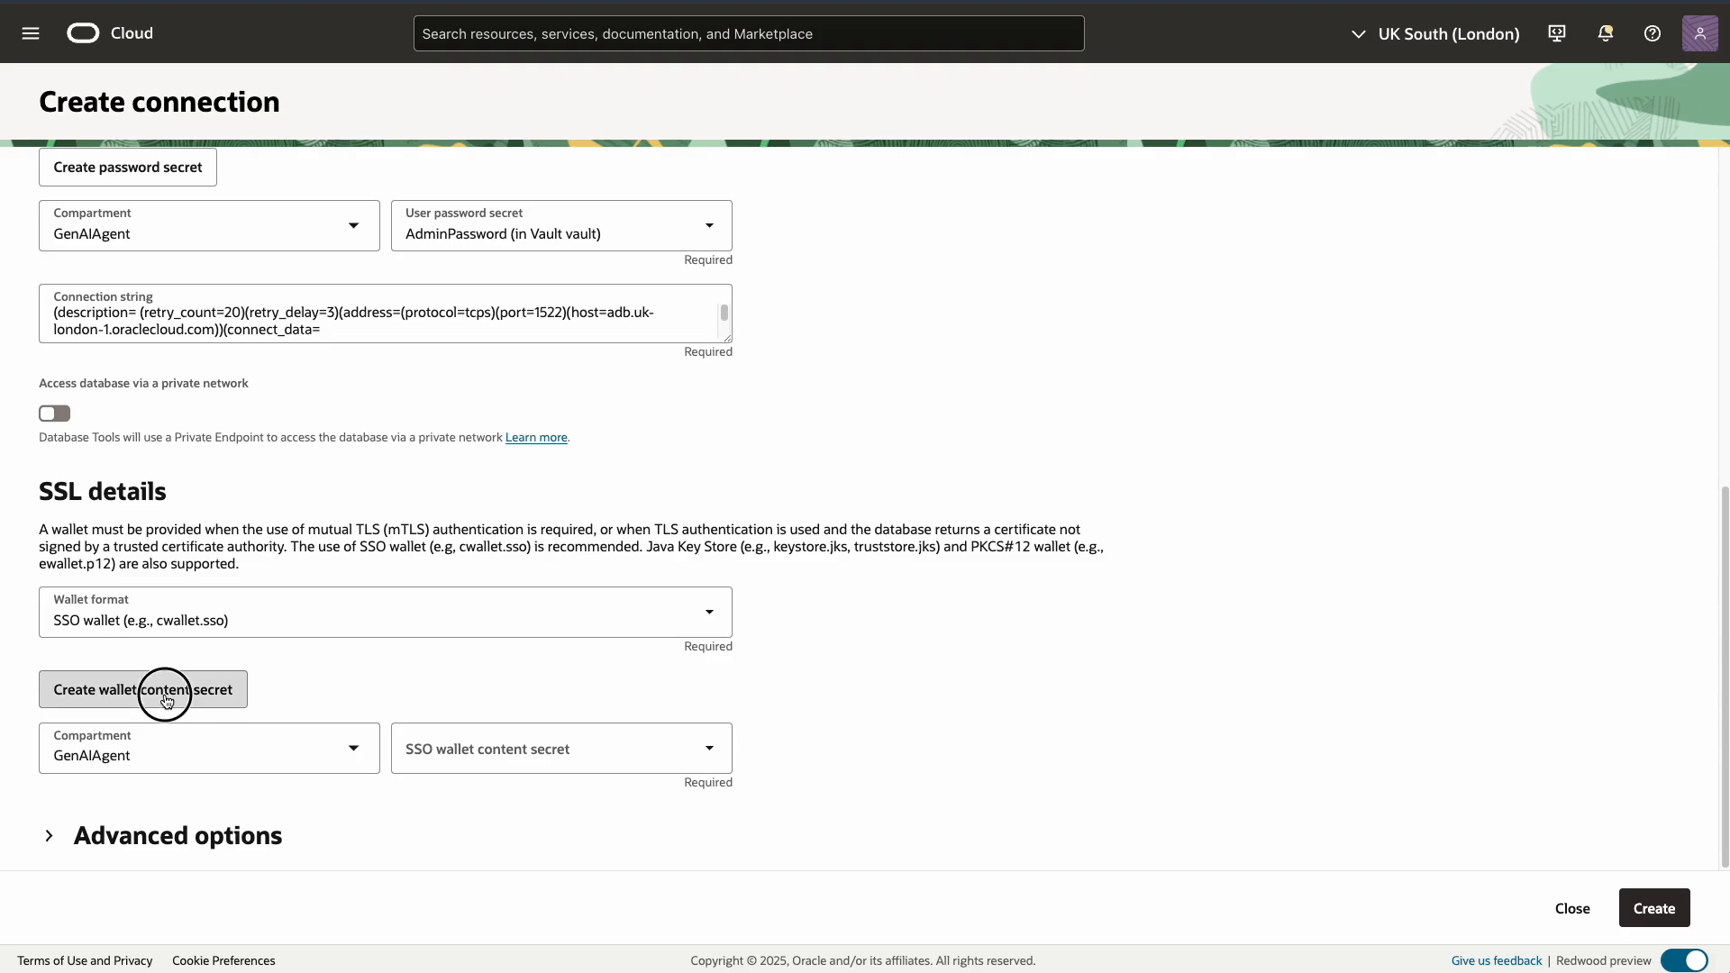
pyautogui.click(431, 208)
pyautogui.write('WalletSecret')
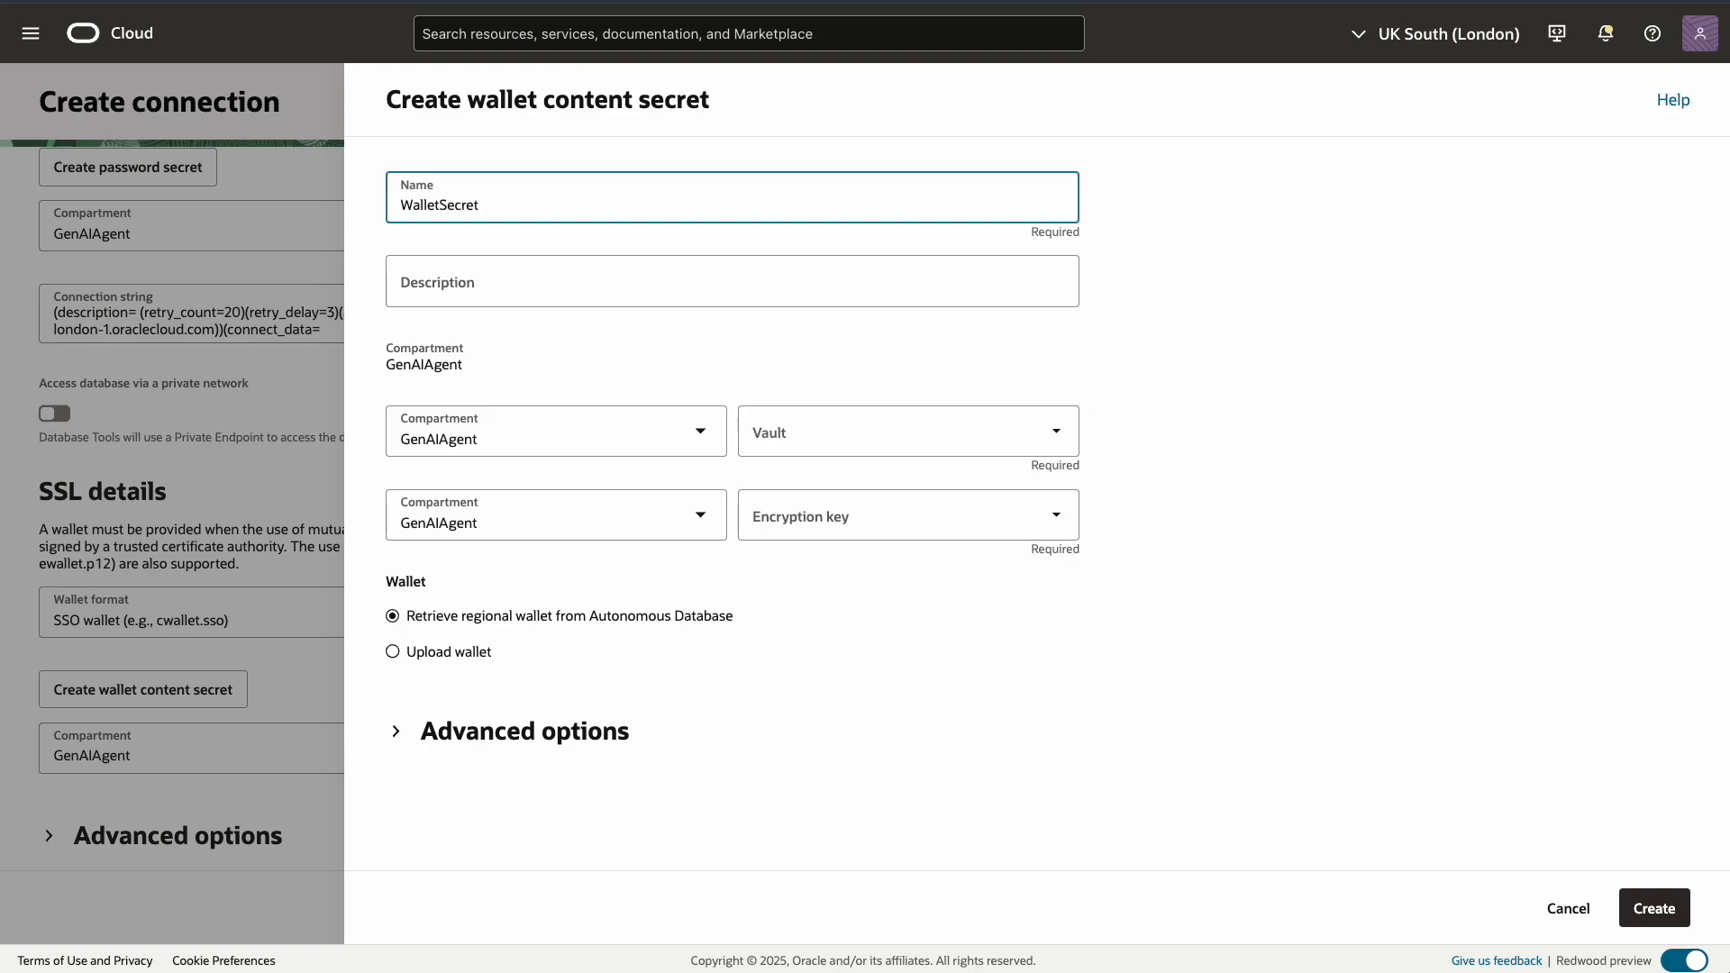
# Store WalletSecret in Vault encrypted with MasterKey and create it
pyautogui.click(1064, 437)
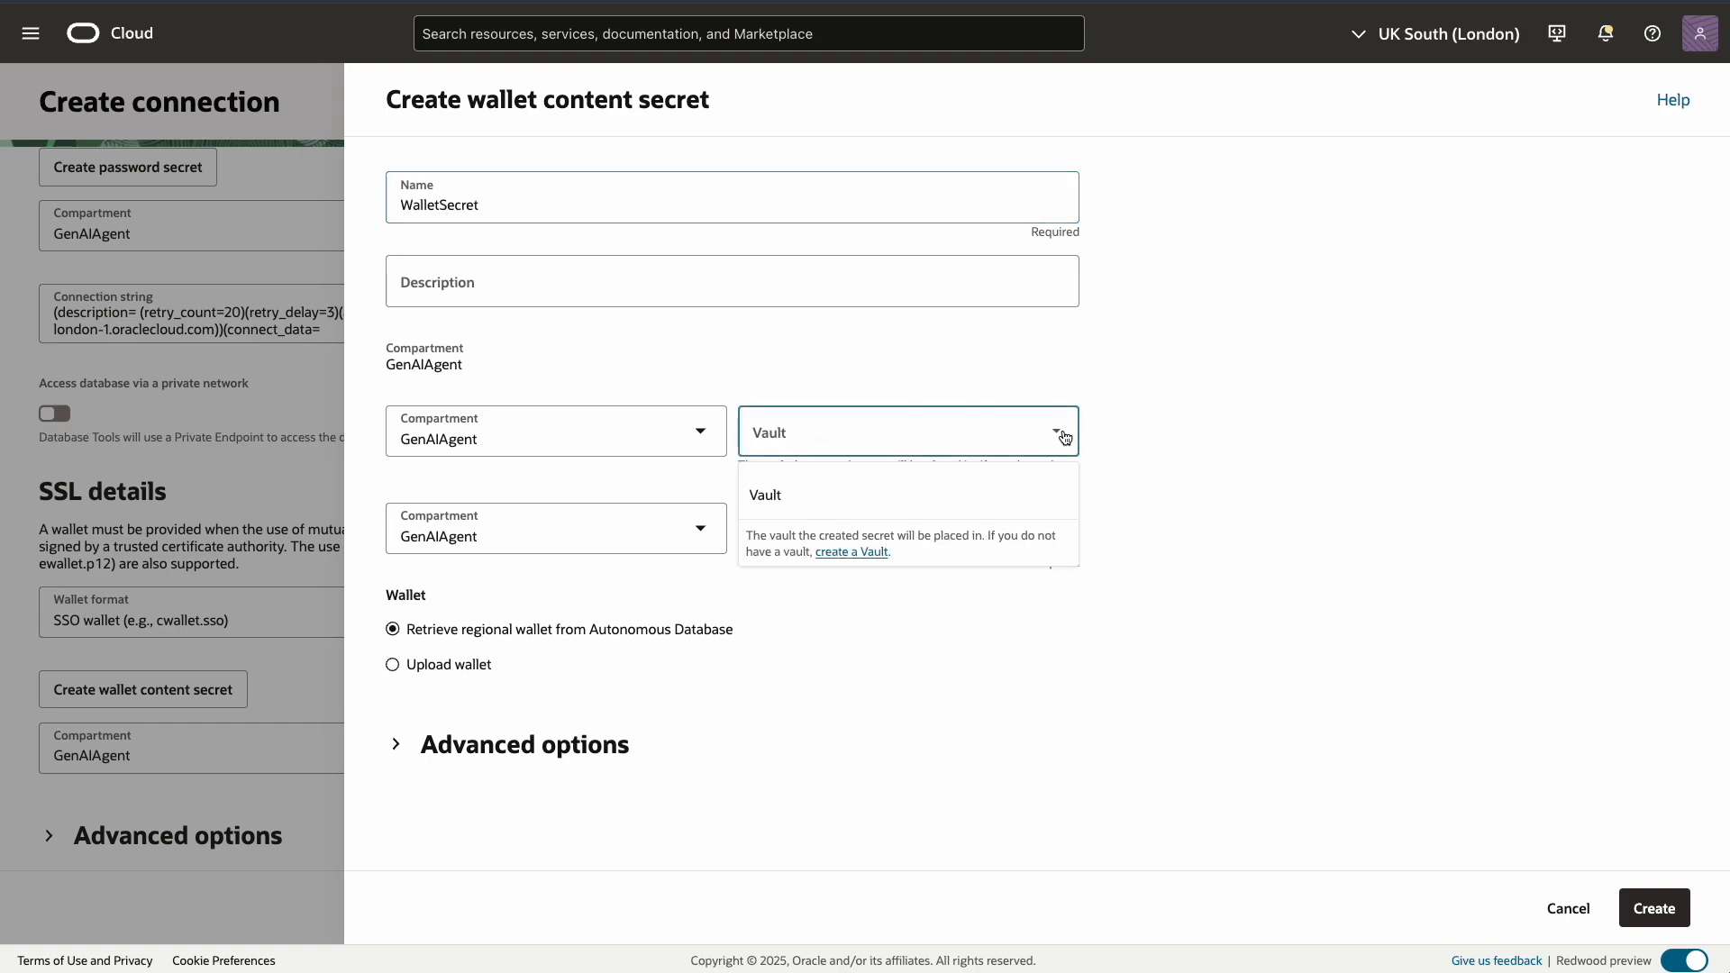
pyautogui.click(868, 478)
pyautogui.click(901, 524)
pyautogui.click(816, 574)
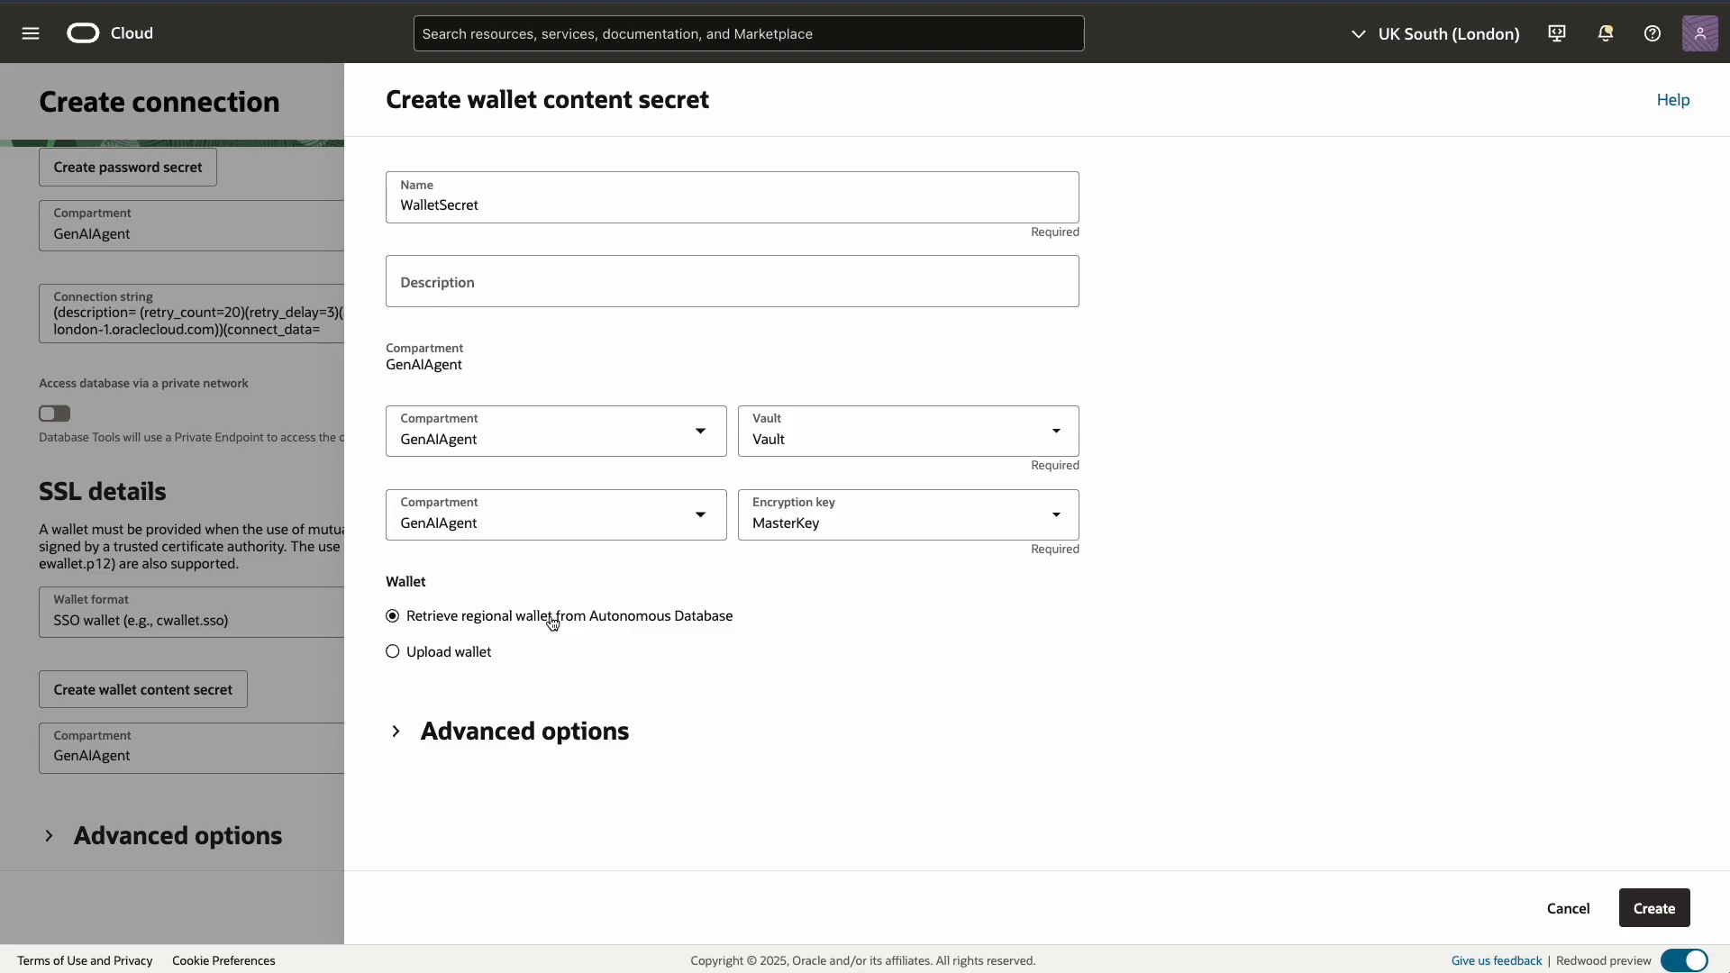
pyautogui.click(1656, 907)
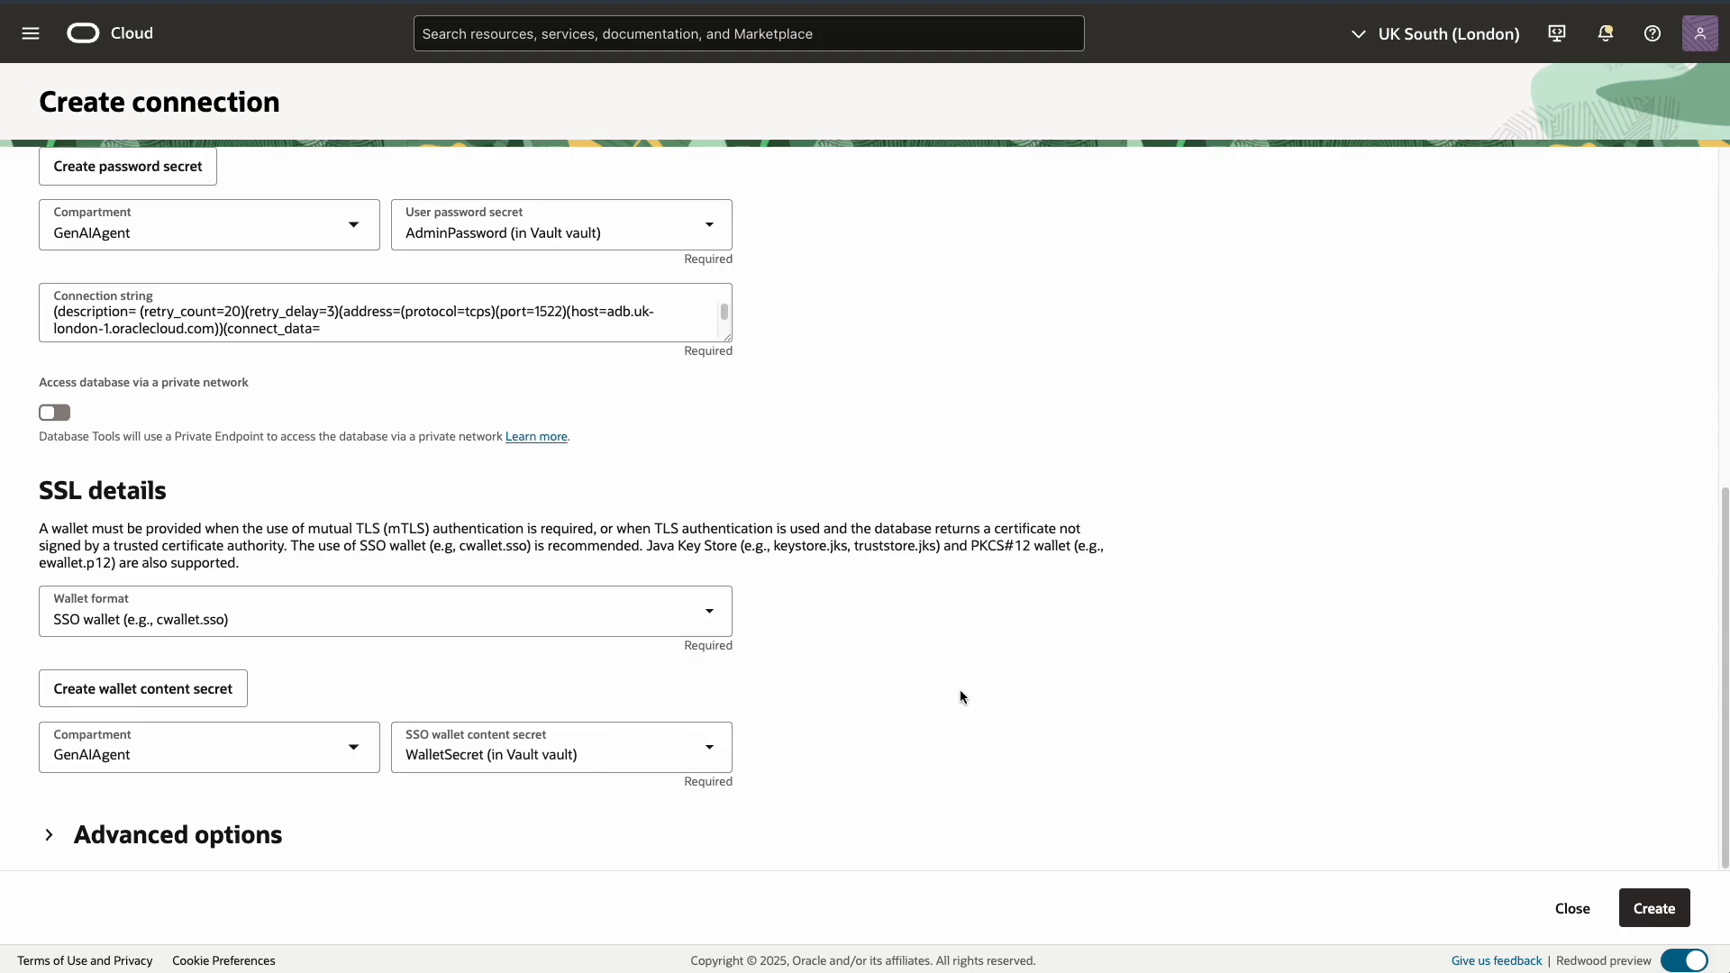
# Create the ADWDemo connection and launch SQLcl for it from Actions
pyautogui.scroll(6, 959, 691)
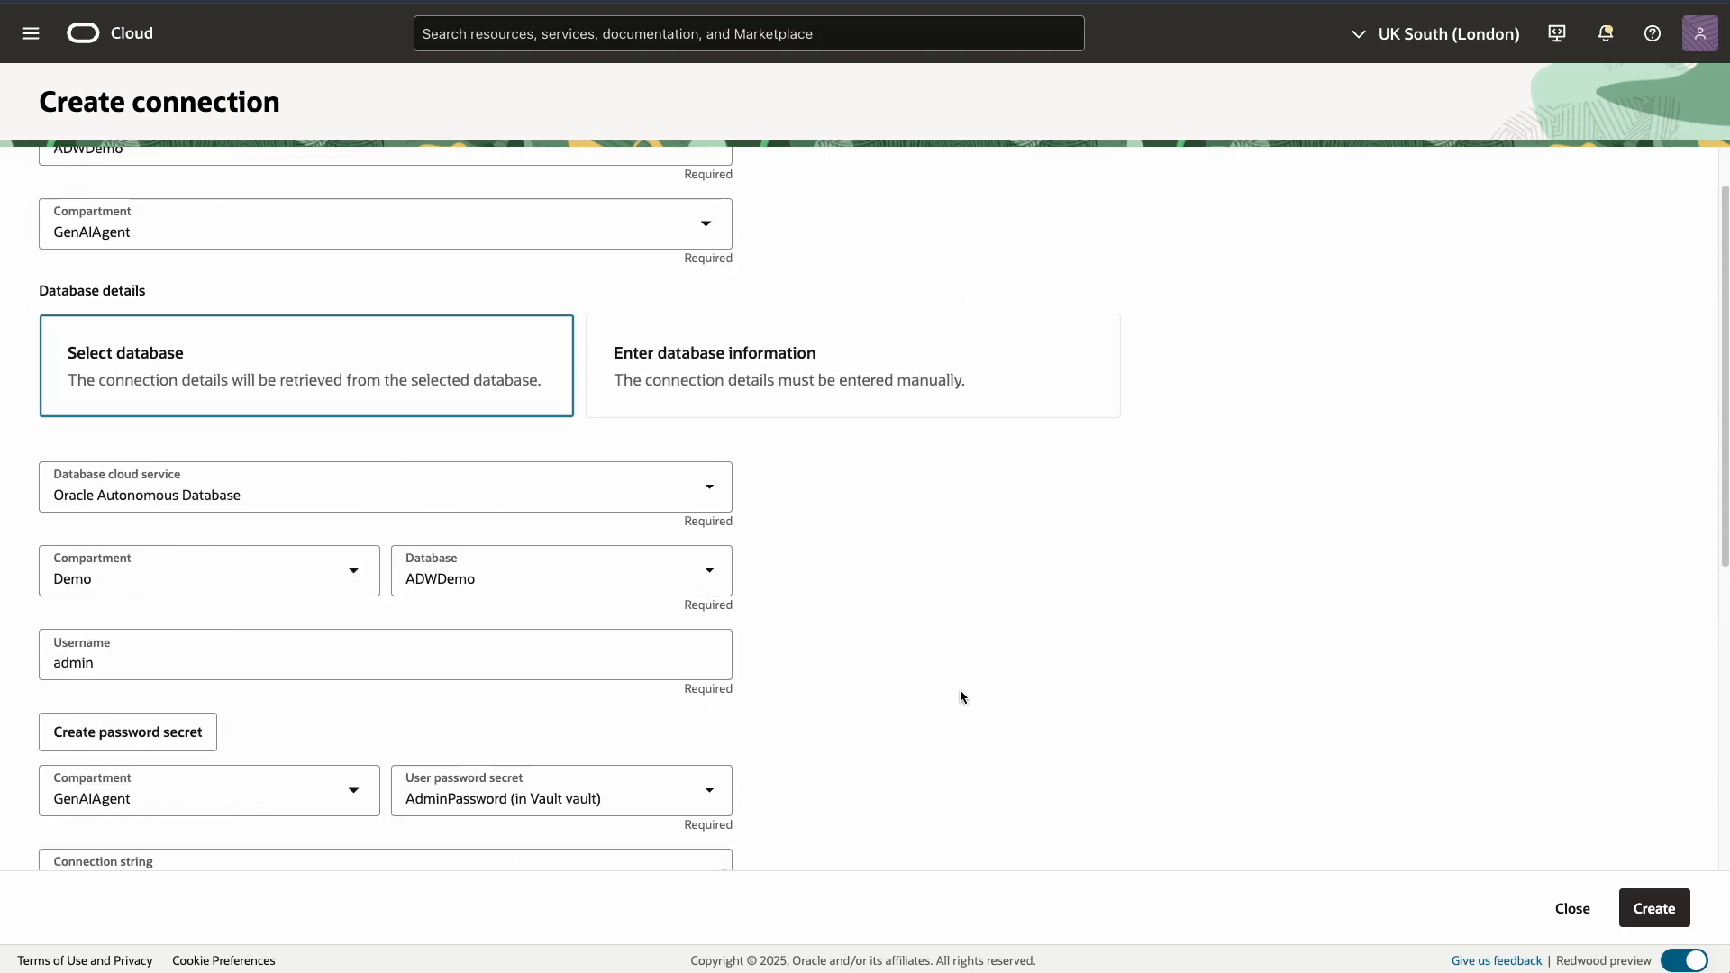
pyautogui.scroll(-4, 959, 693)
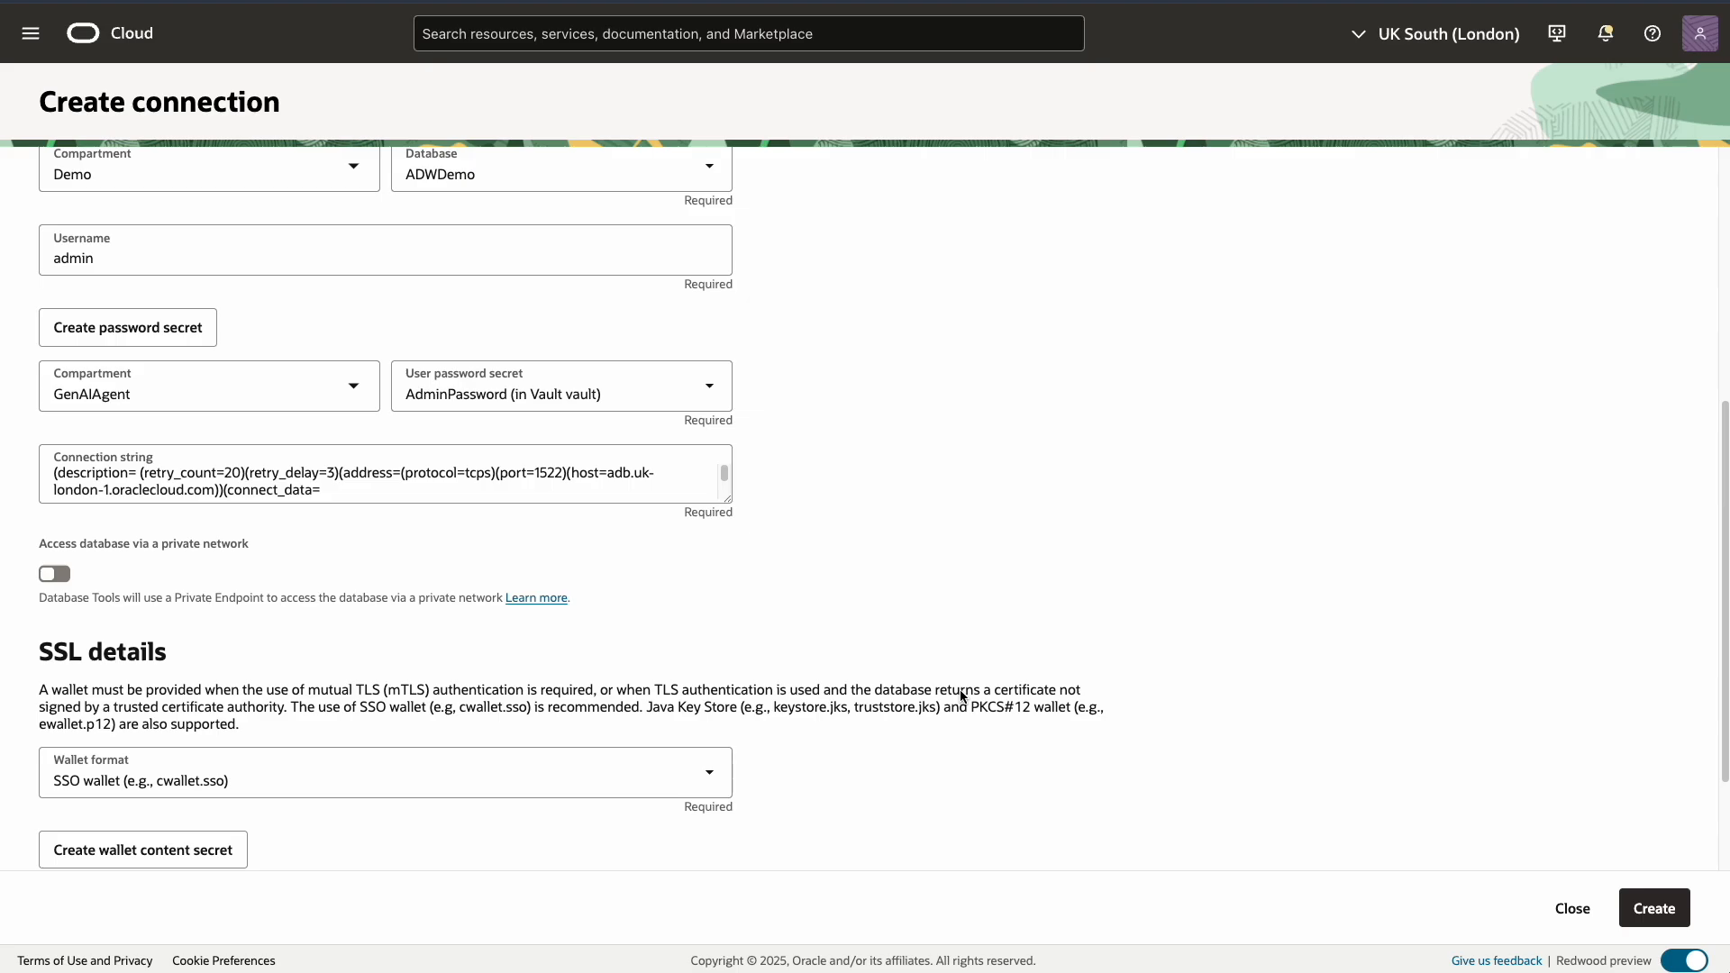
pyautogui.click(1656, 911)
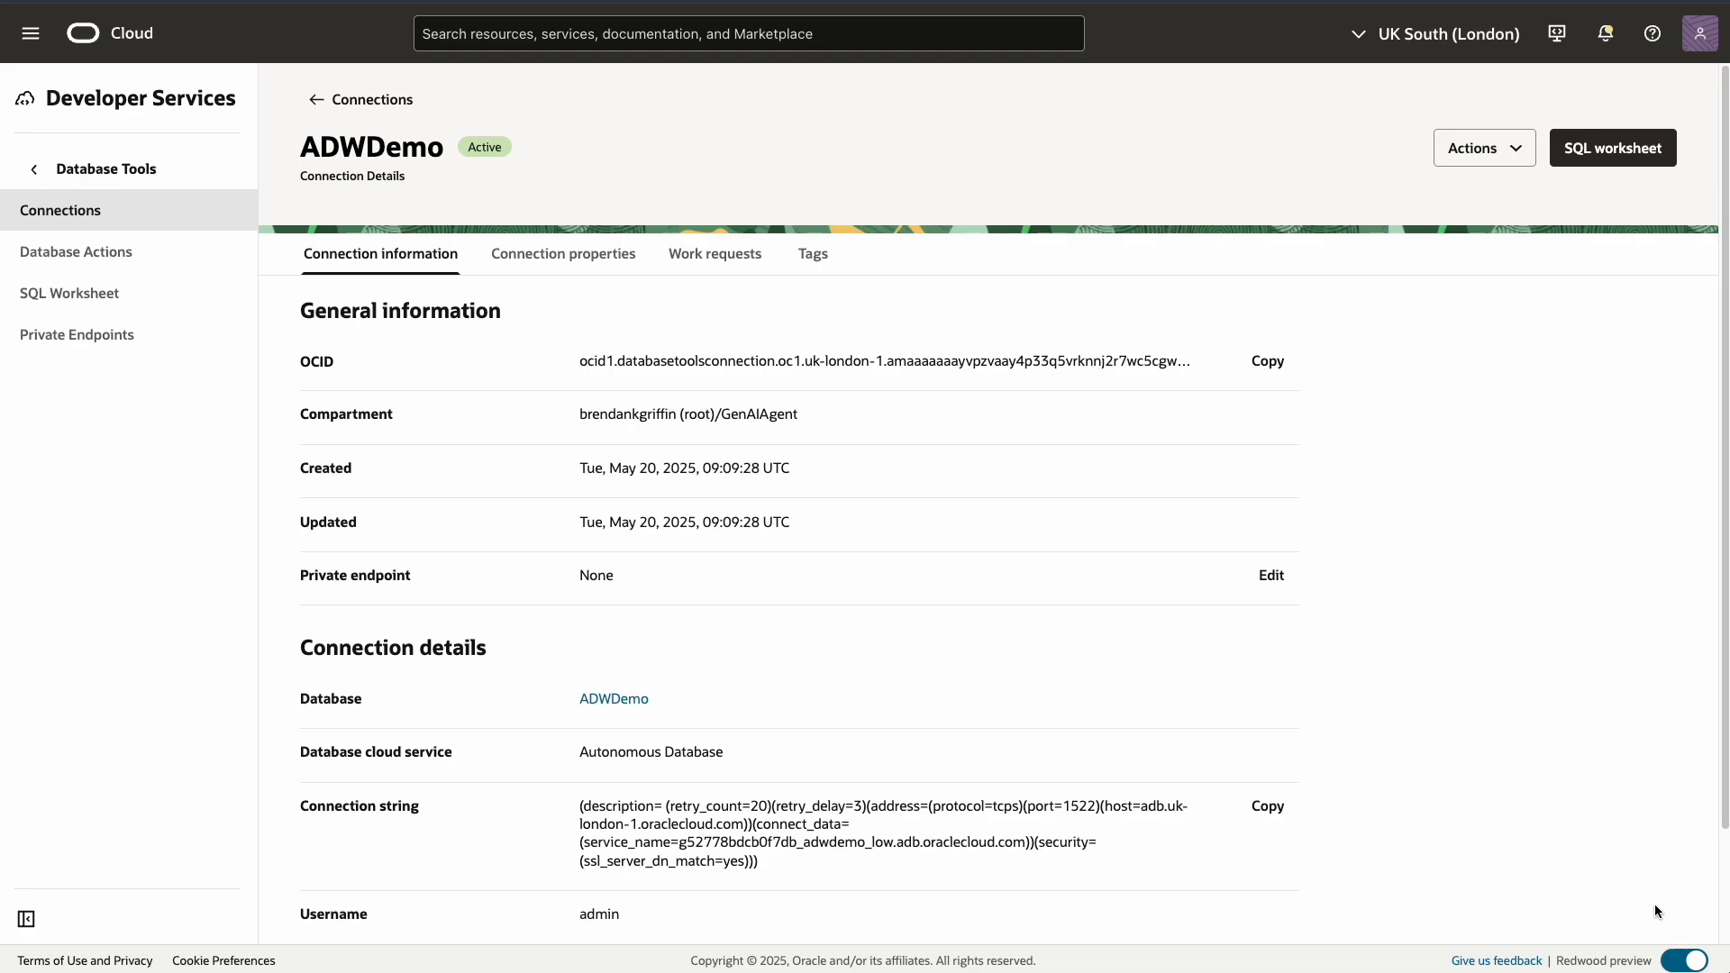
pyautogui.click(1517, 151)
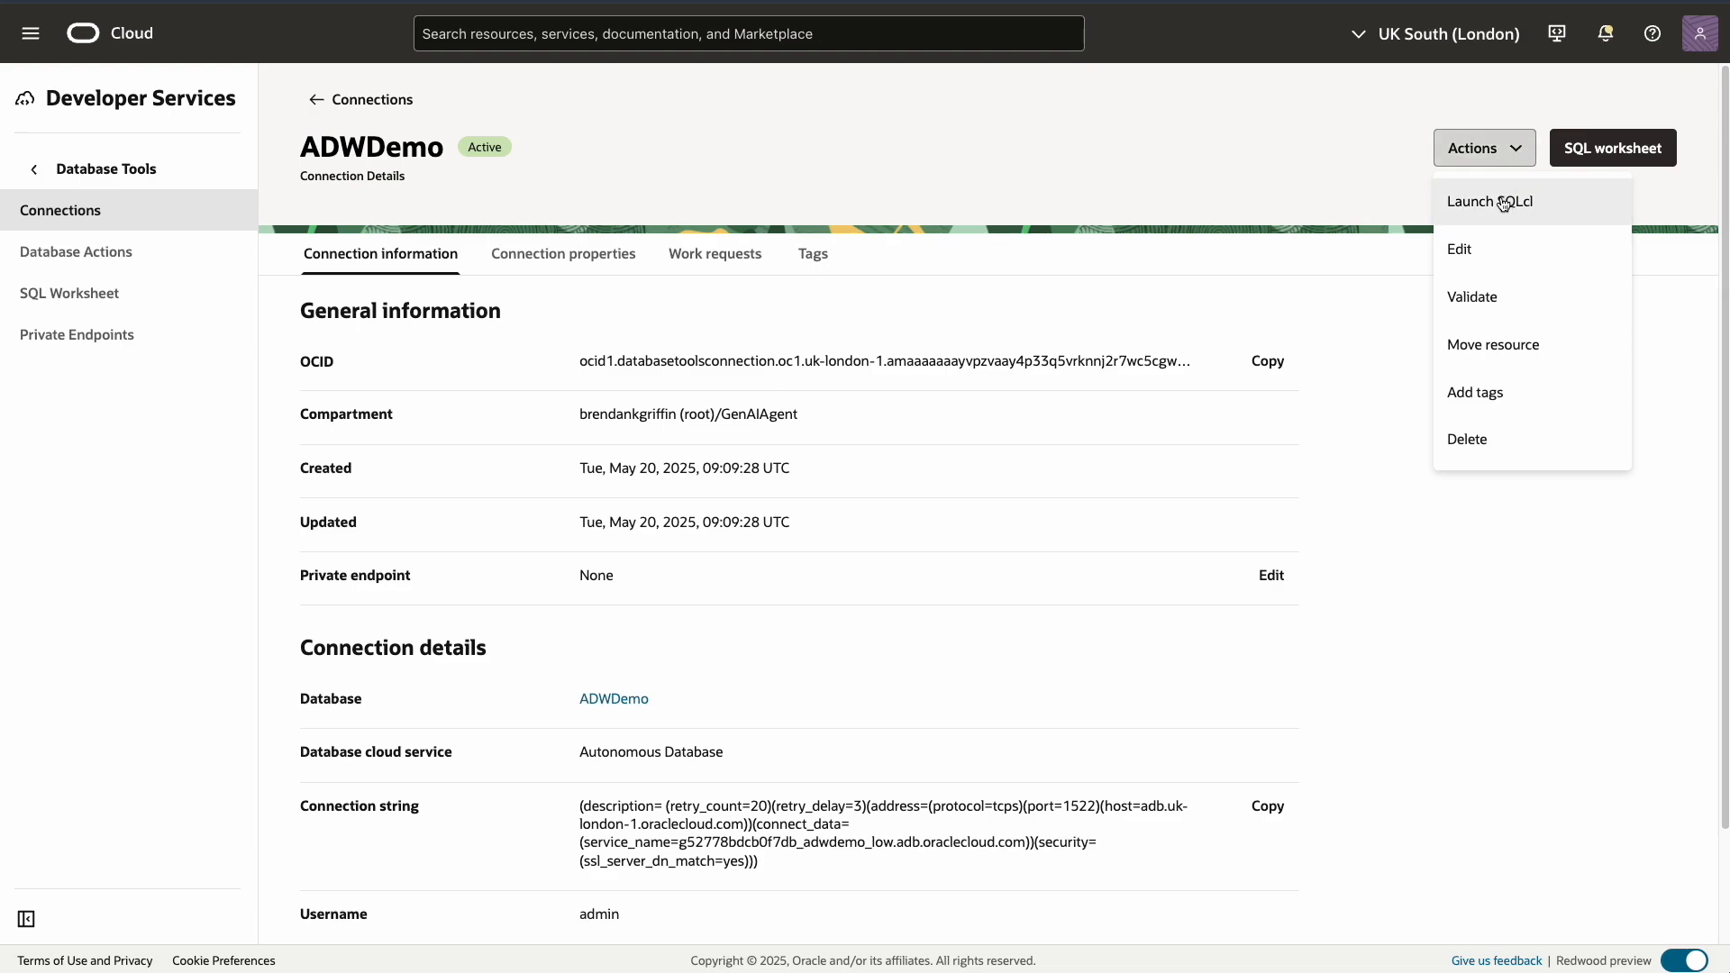
pyautogui.click(1501, 204)
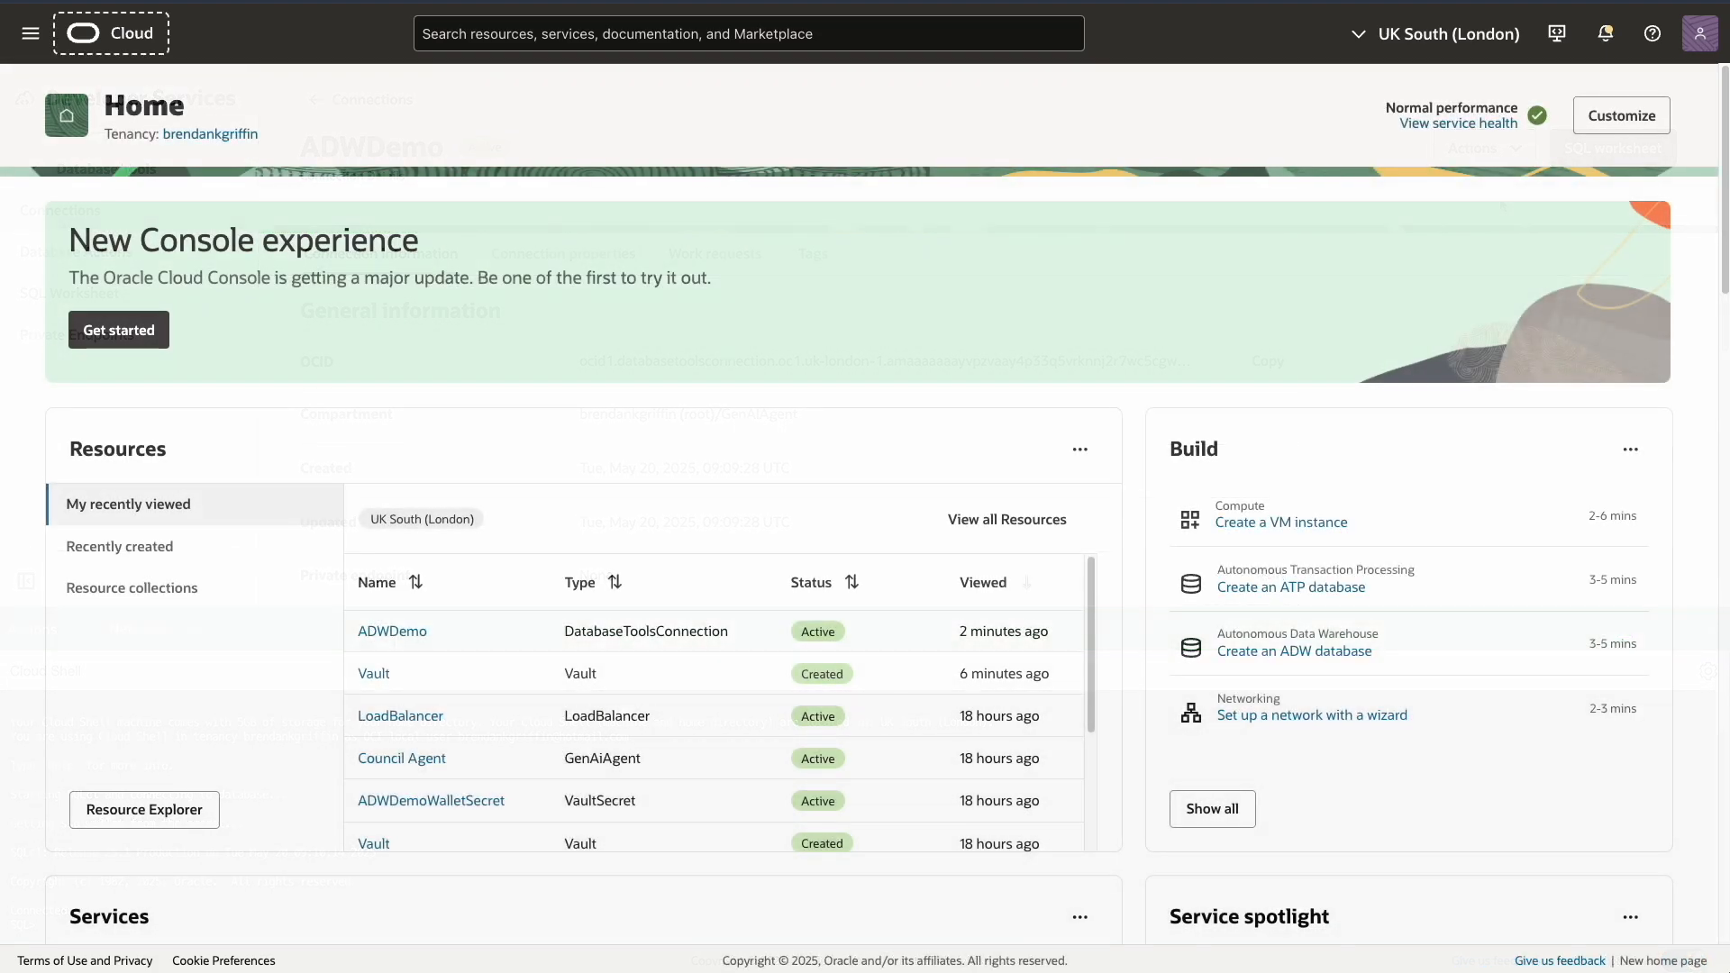
# Open Database Actions from Developer Services > Database Tools
pyautogui.click(18, 37)
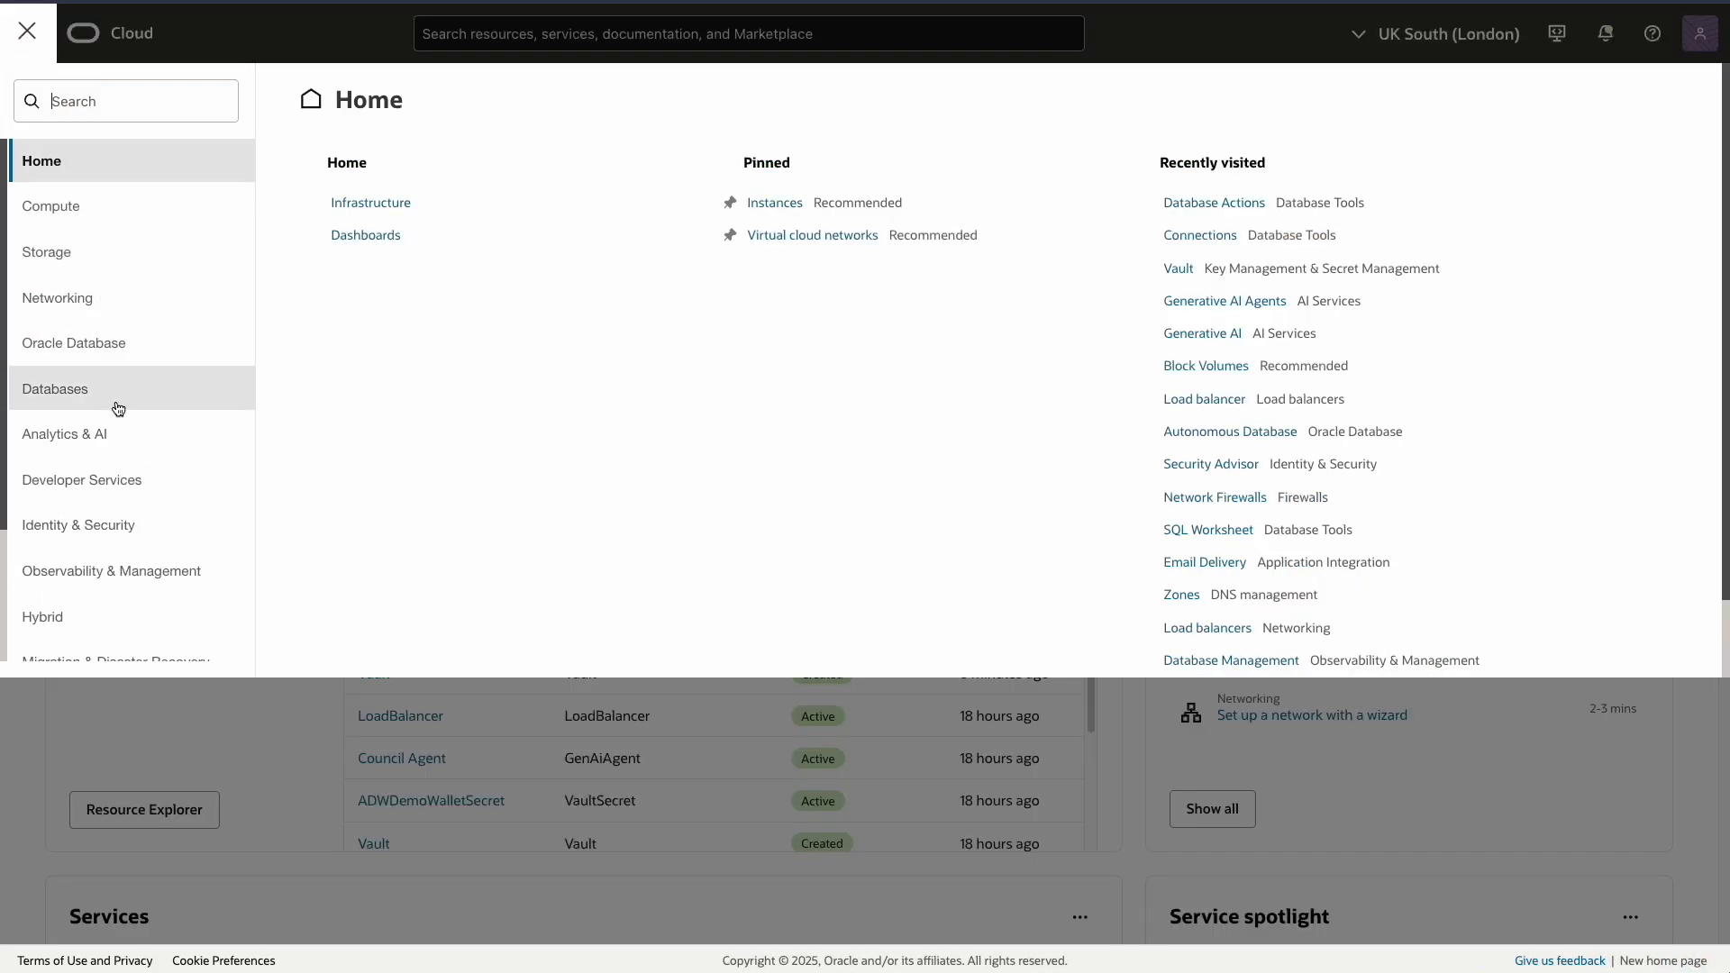
pyautogui.click(106, 477)
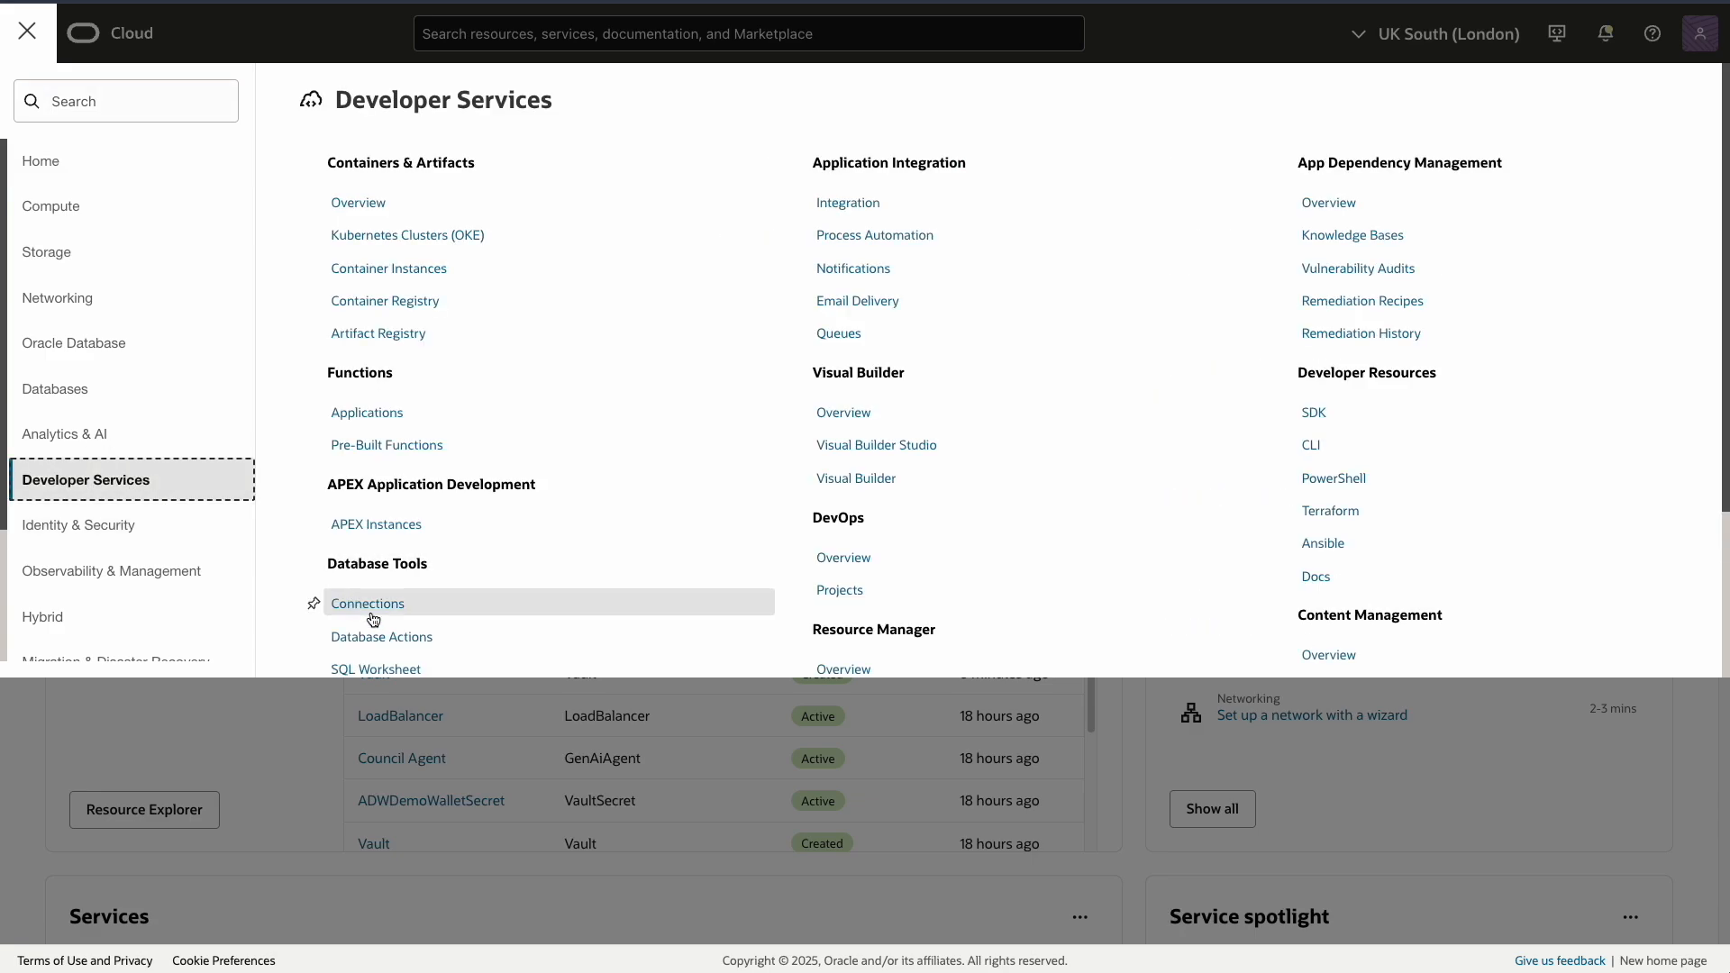
pyautogui.click(387, 639)
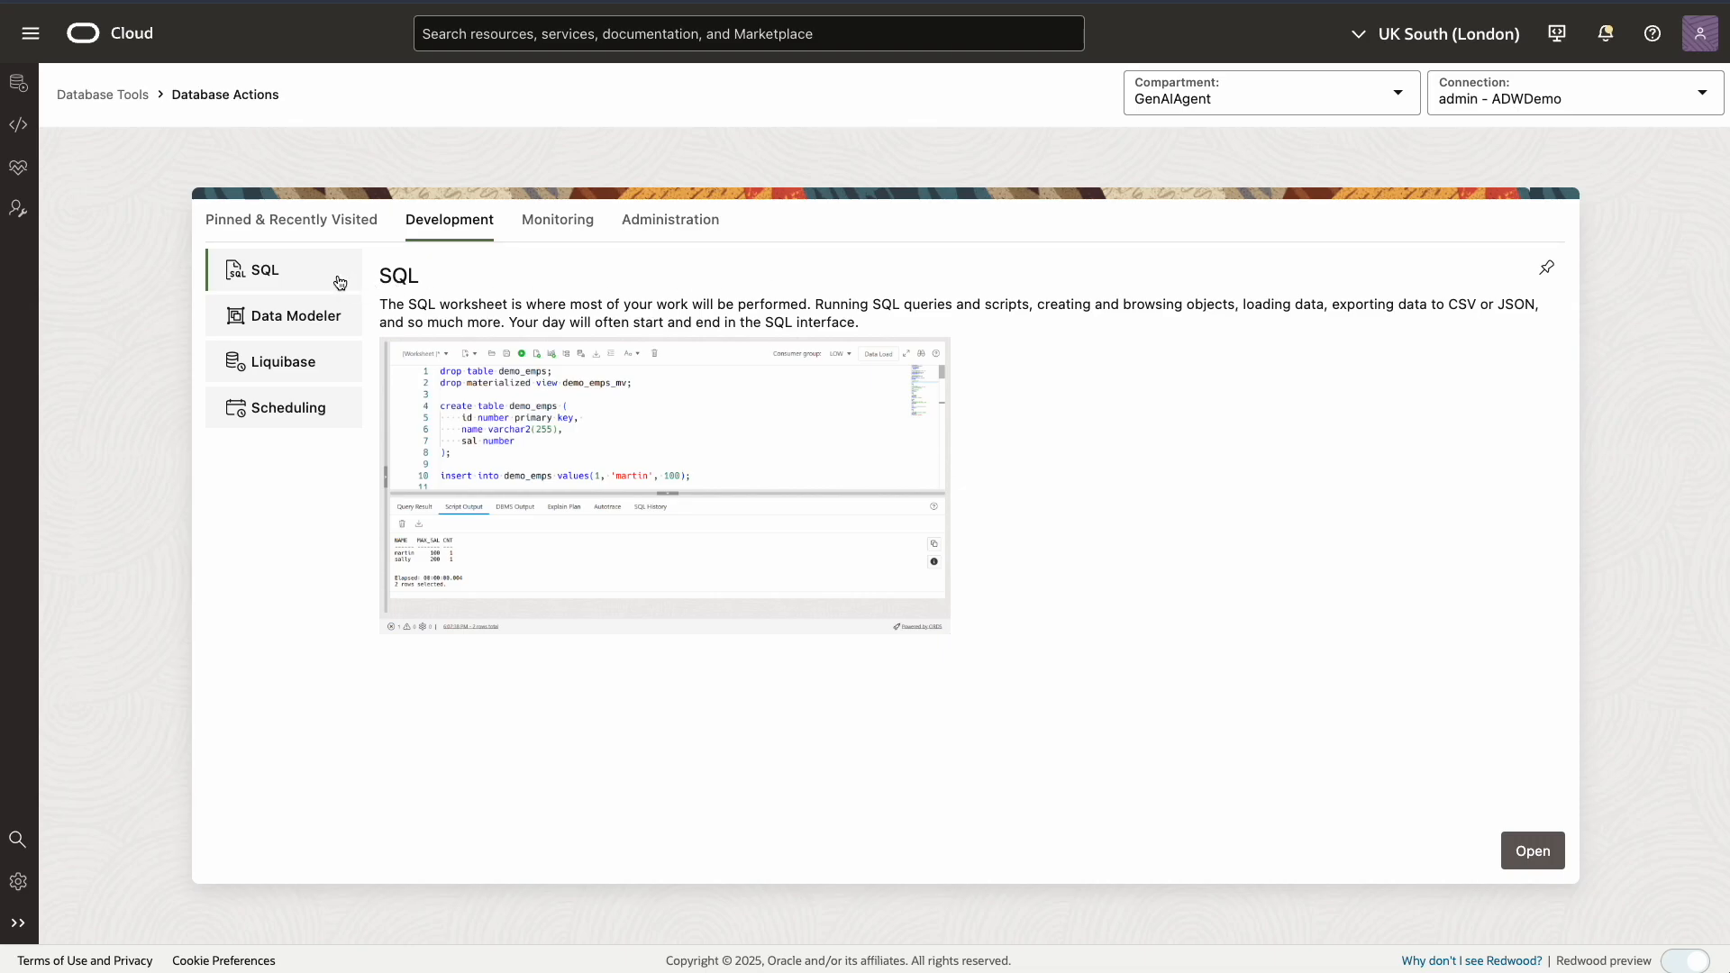
# Run 'select * from FLEETFUELCONSUMPTION' in the SQL worksheet and enlarge the results pane
pyautogui.click(266, 270)
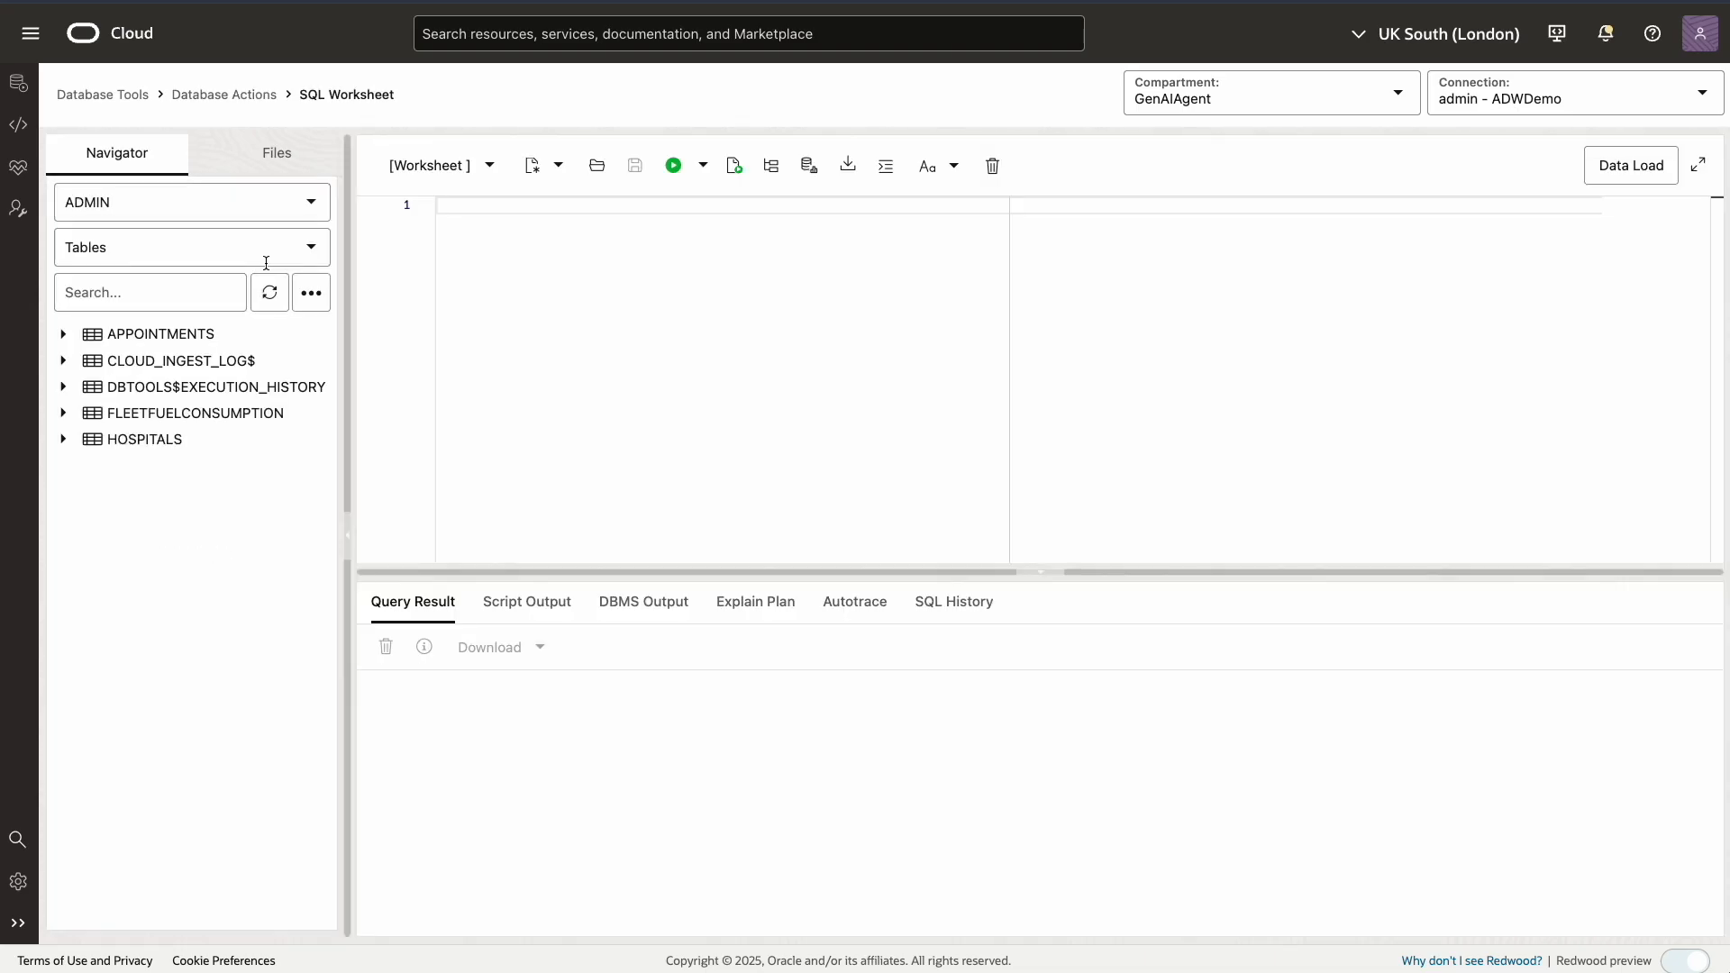
pyautogui.click(465, 210)
pyautogui.write('select')
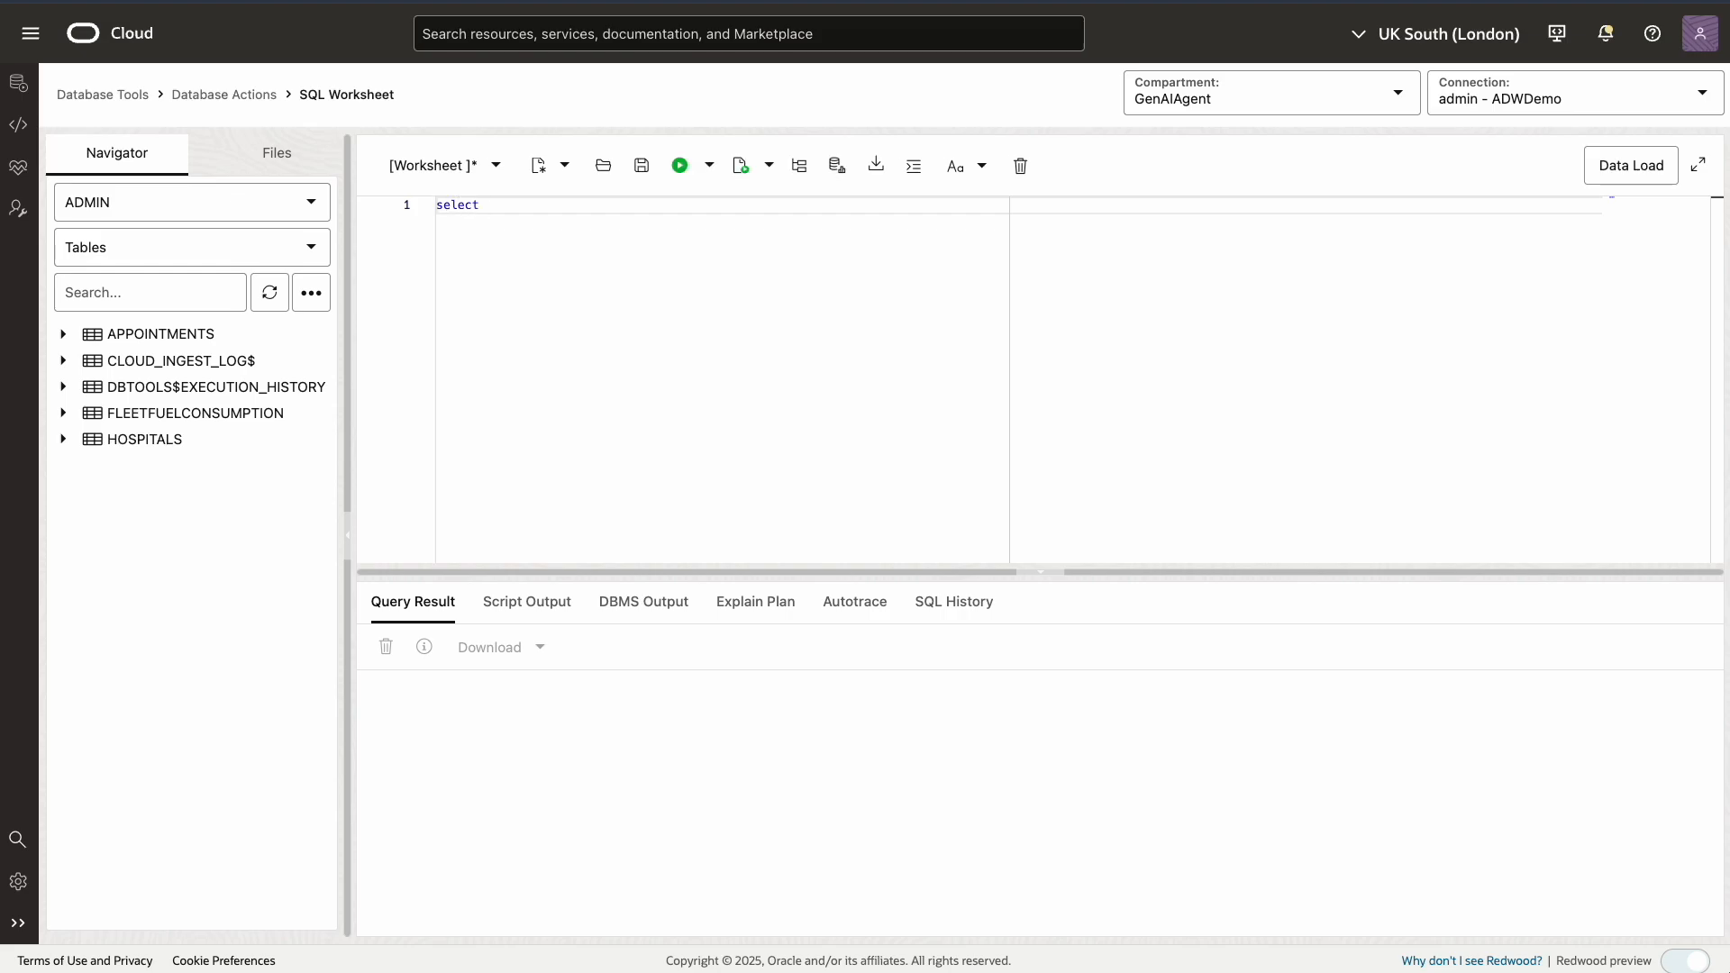
pyautogui.write(' * from fuelcon')
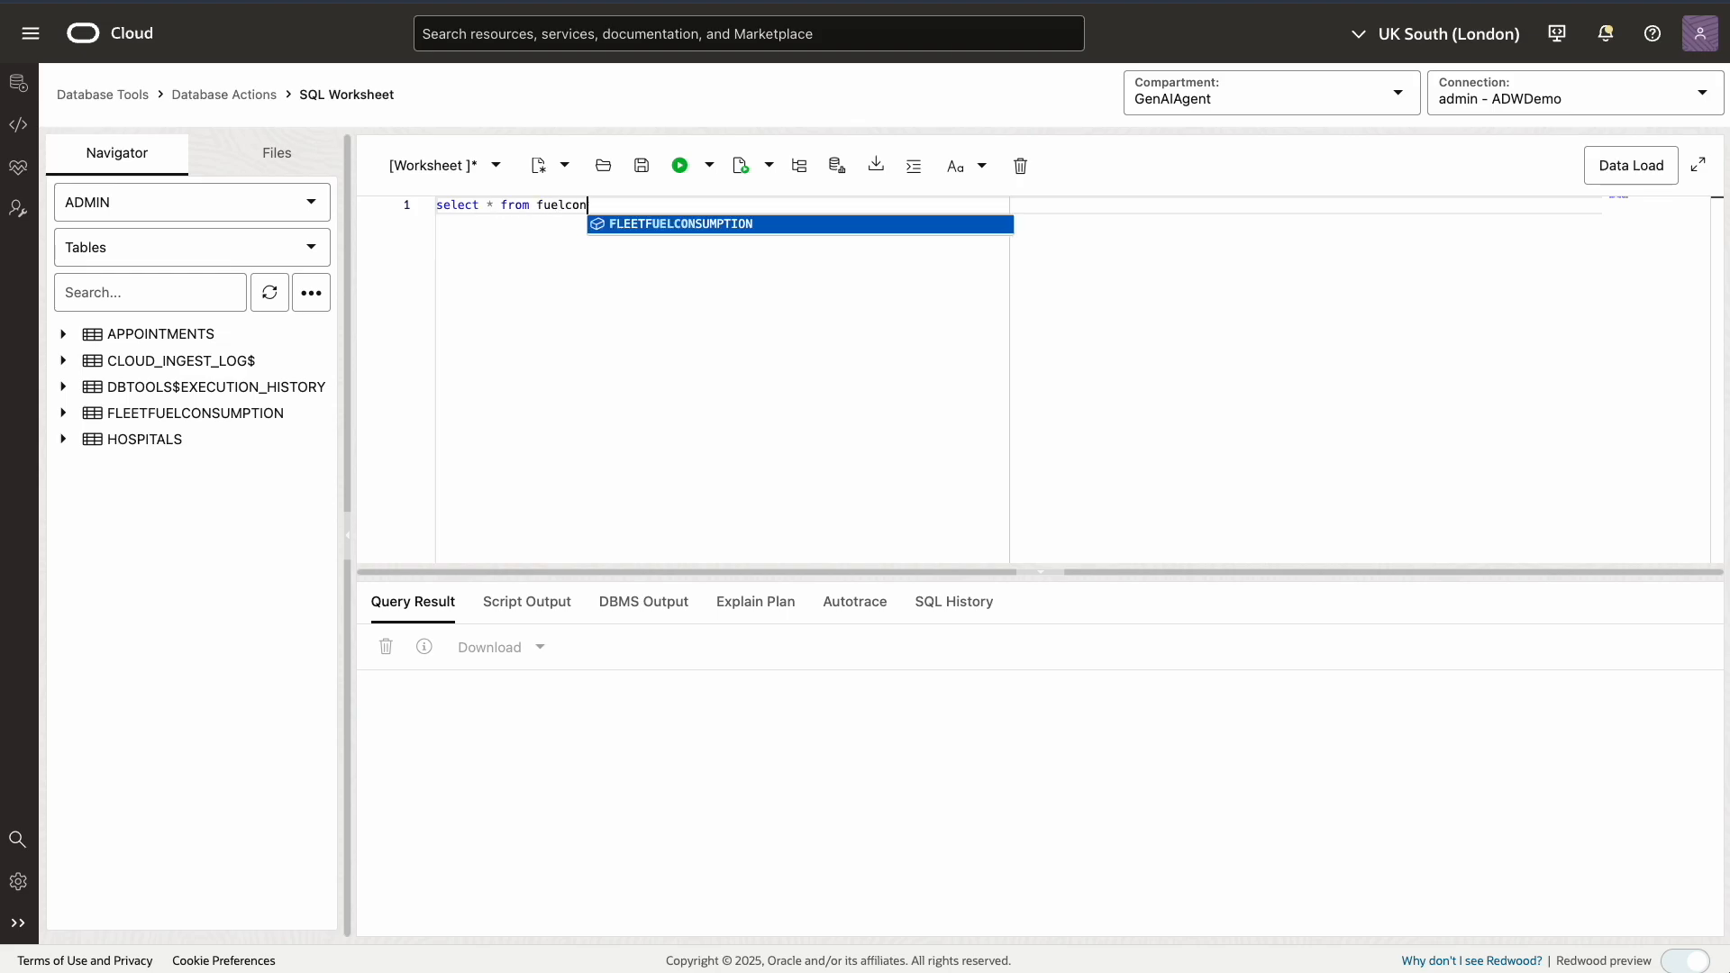
pyautogui.write('sumption')
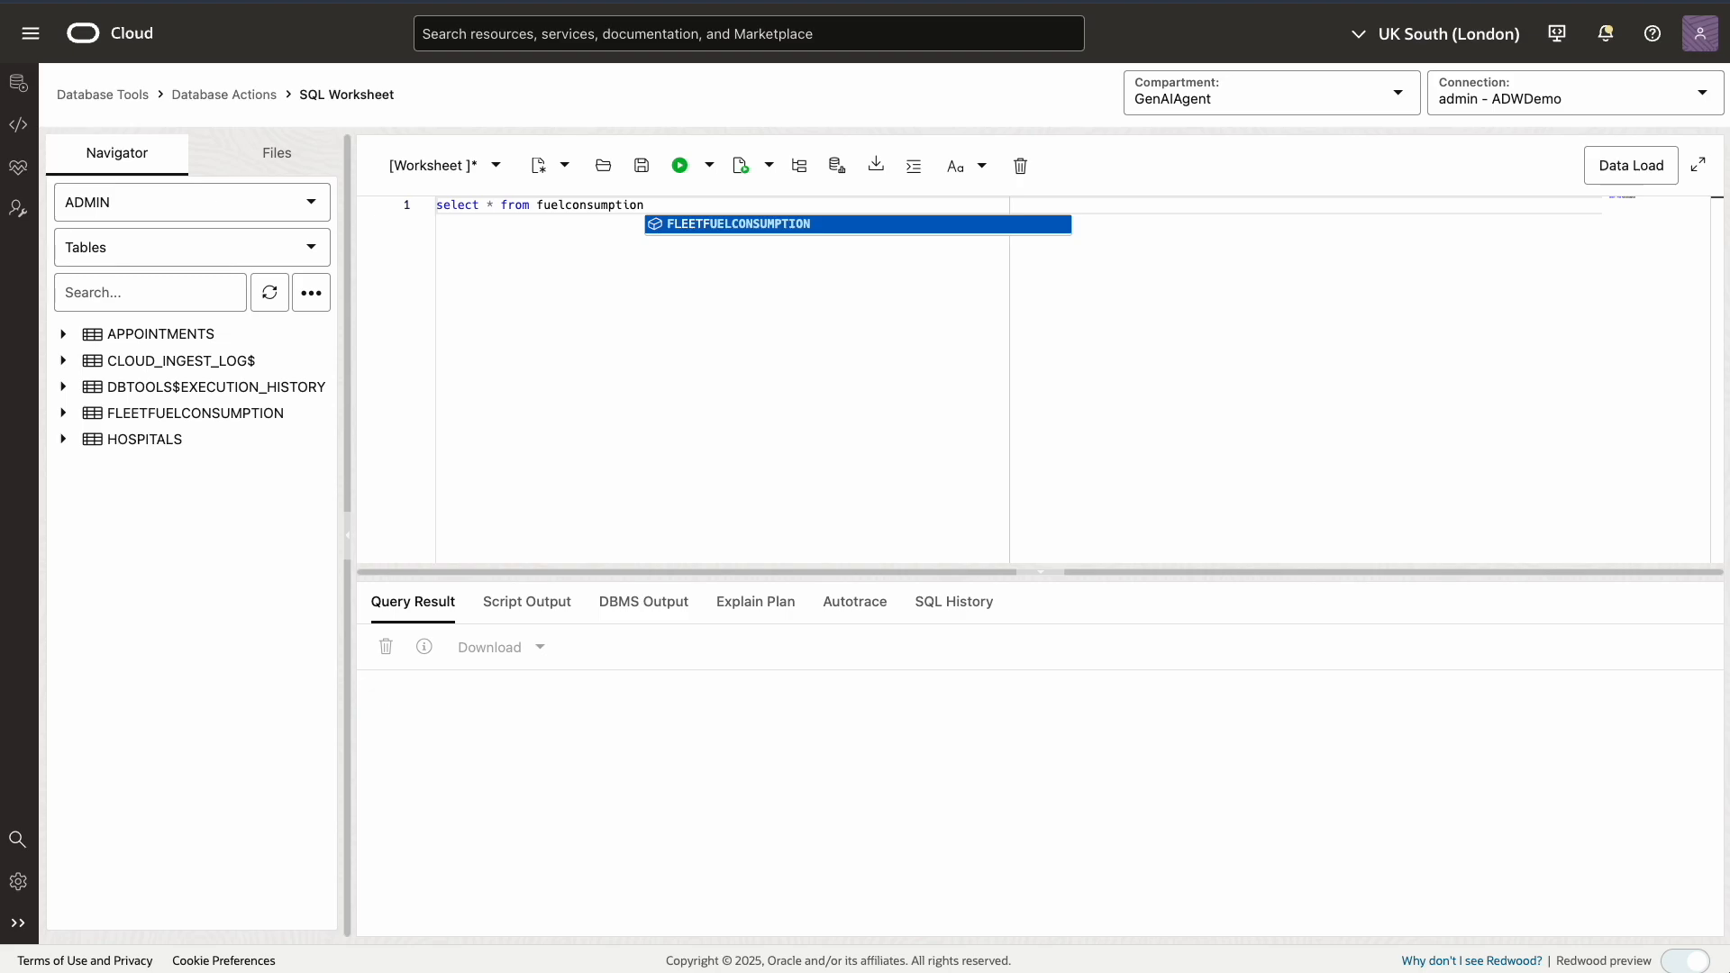
pyautogui.click(733, 225)
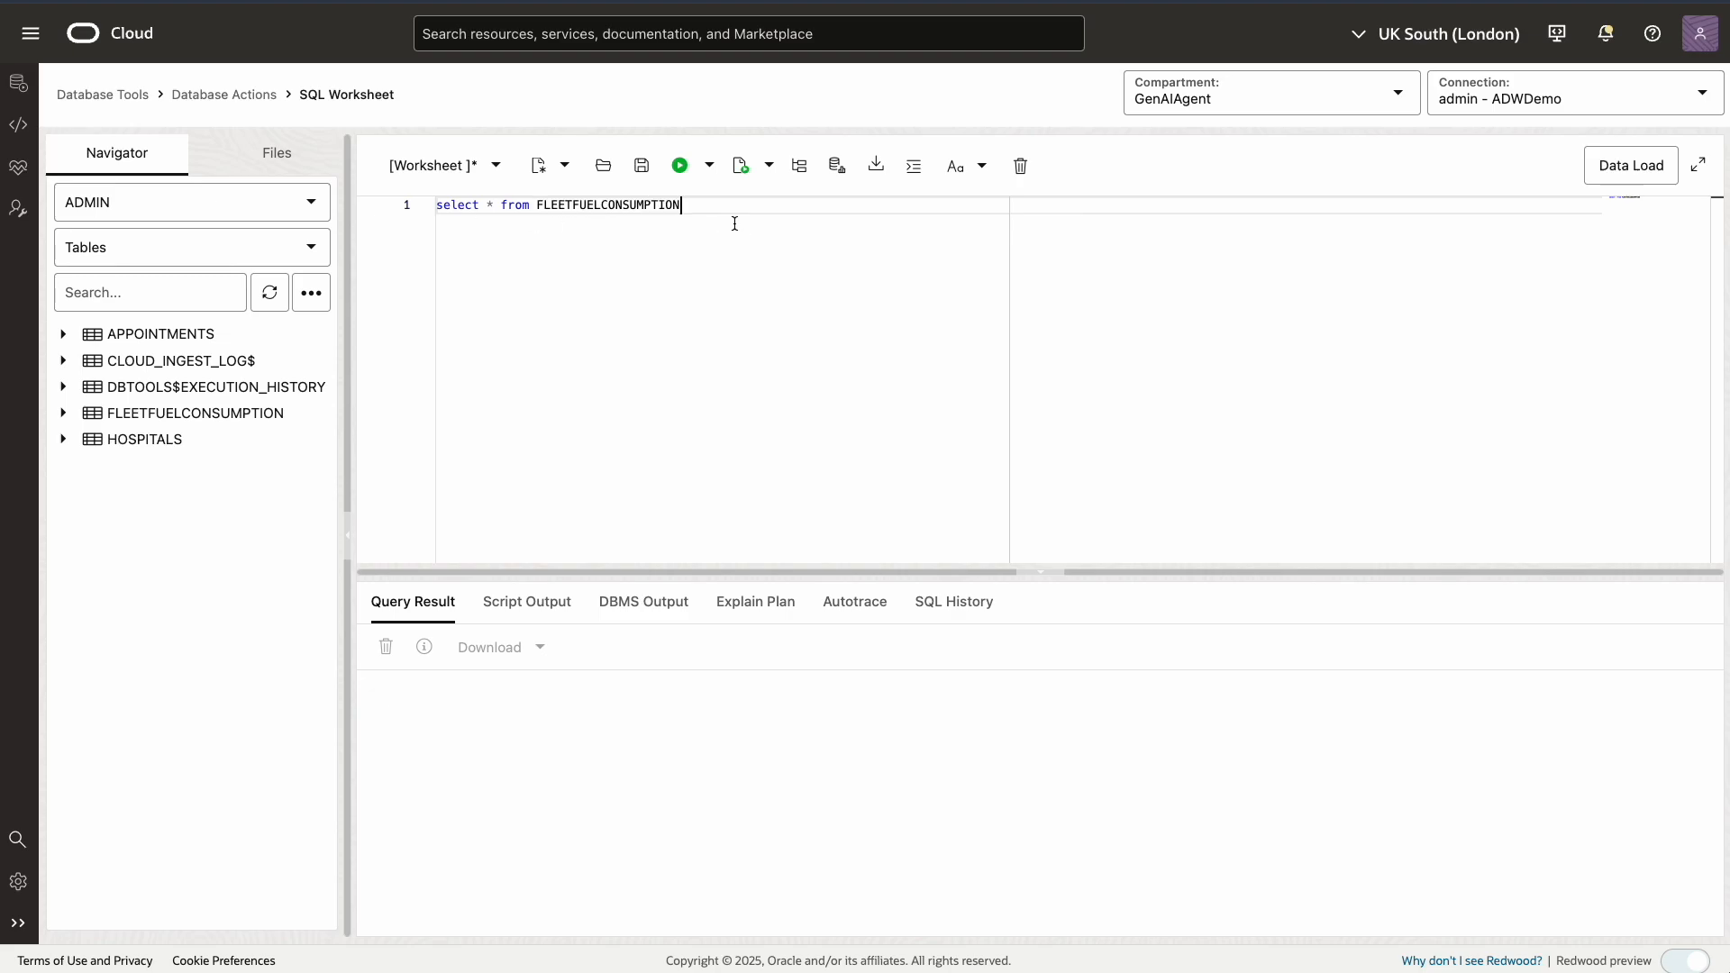
pyautogui.click(681, 167)
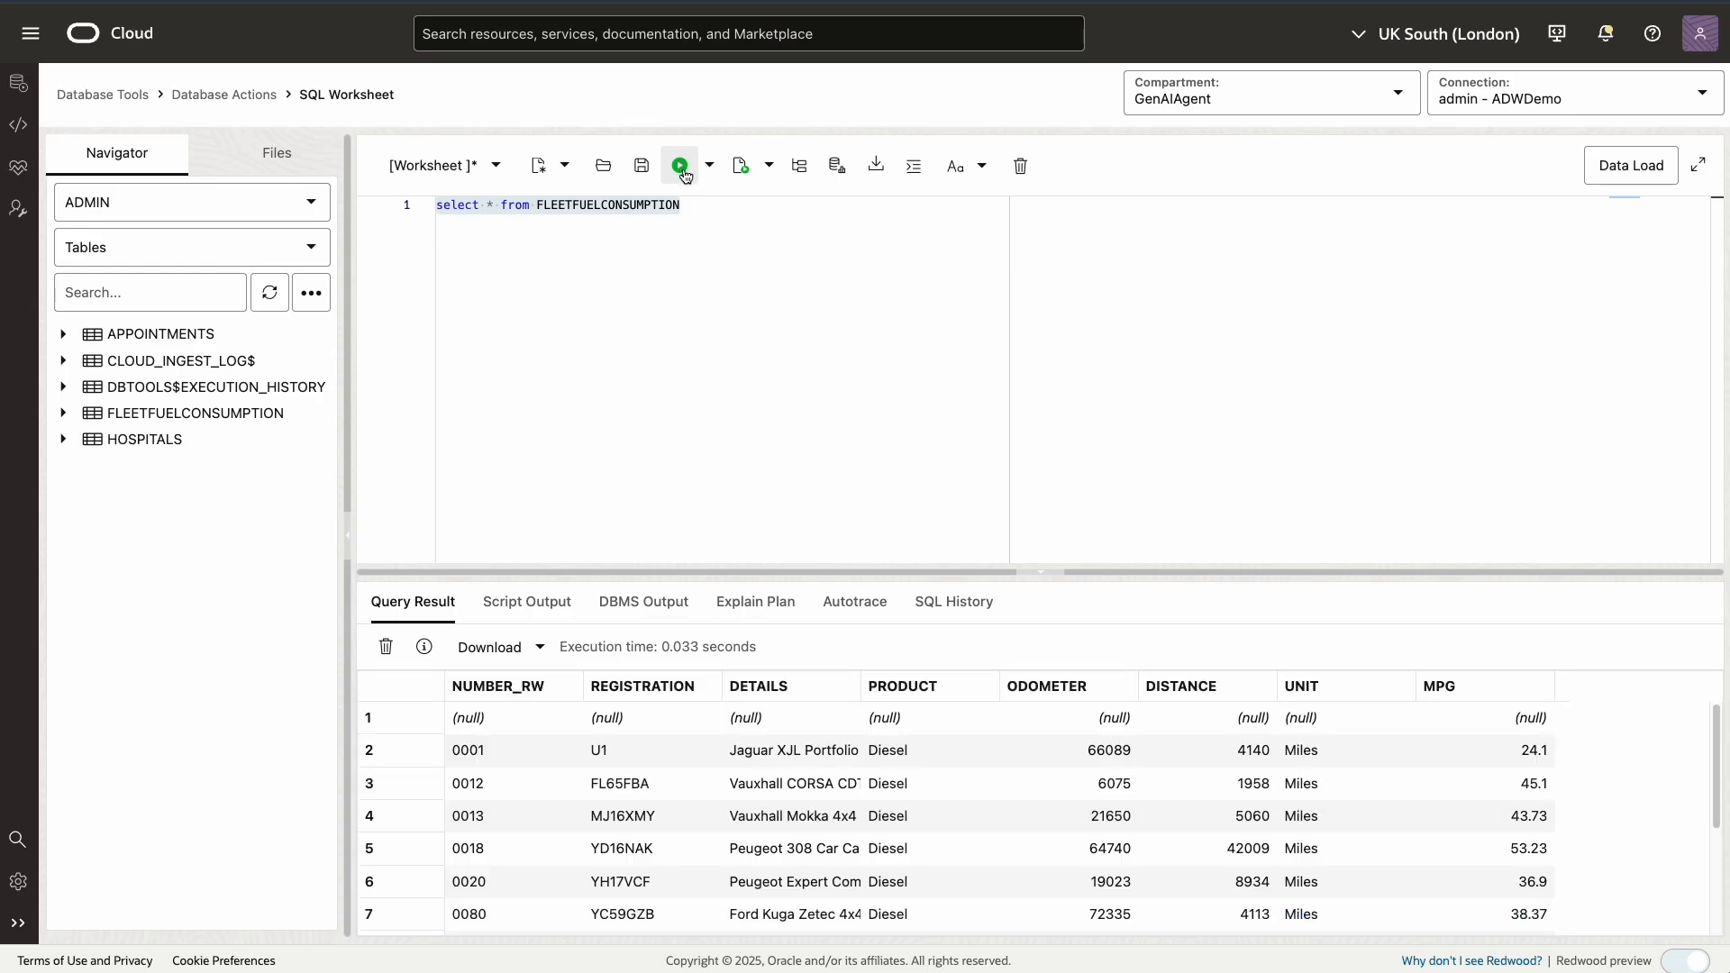
pyautogui.moveTo(937, 569); pyautogui.dragTo(930, 323)
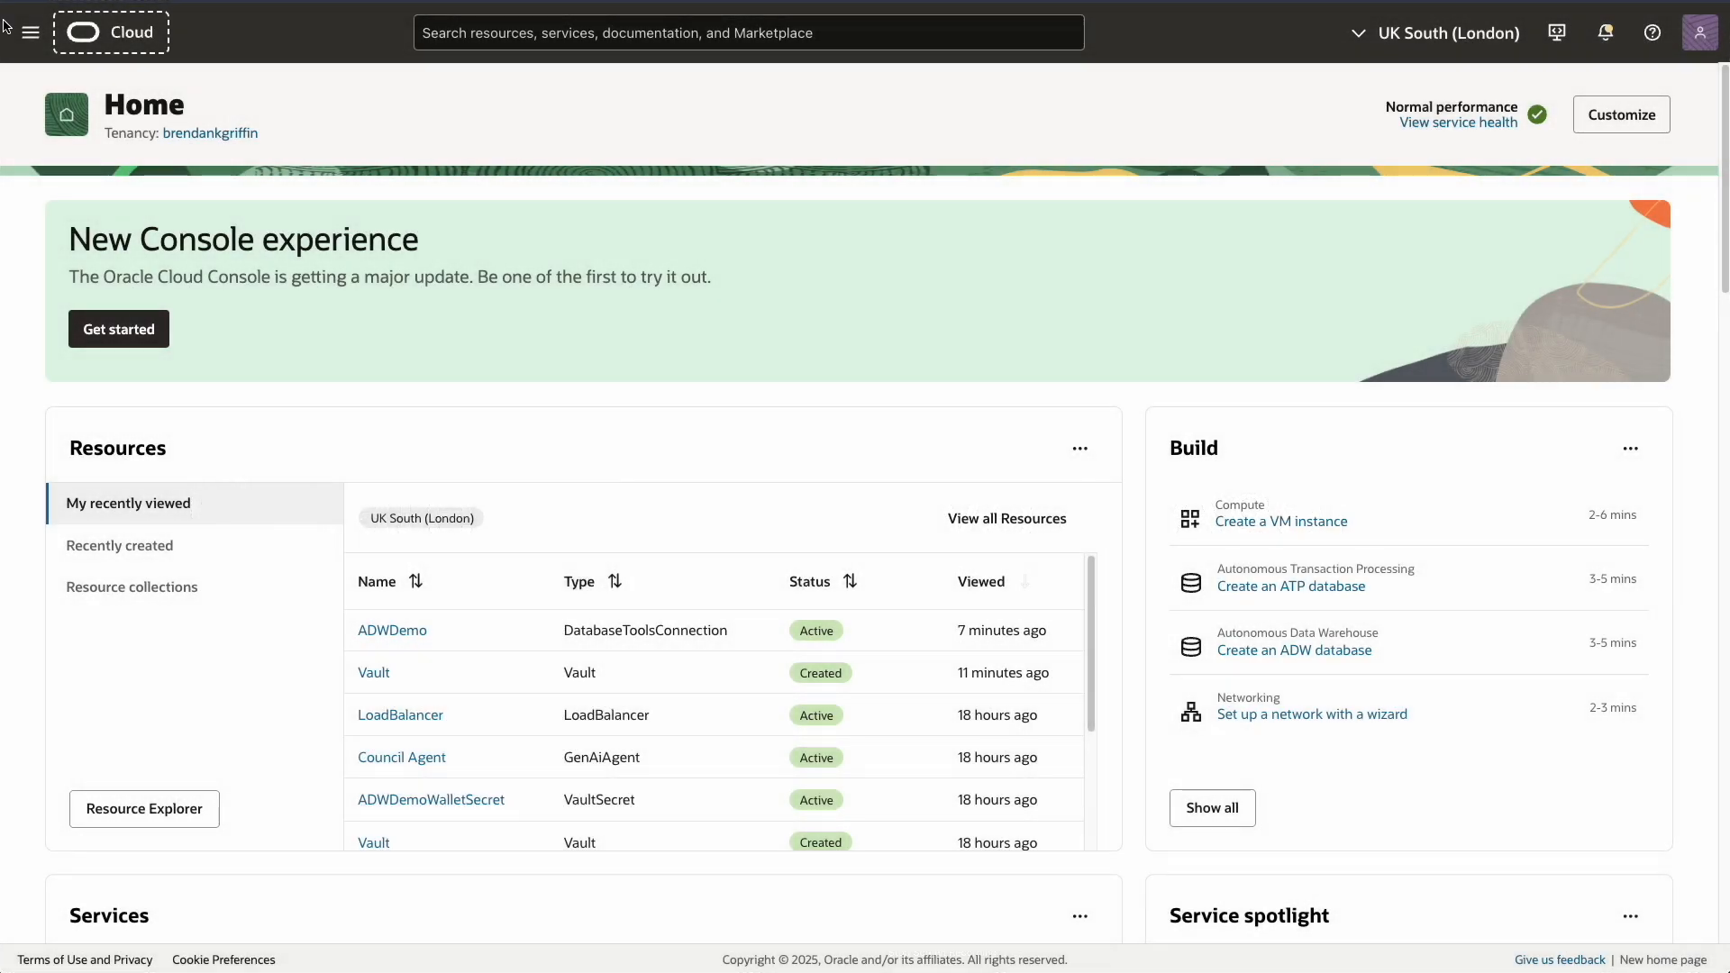
# Under Analytics & AI > Generative AI Agents, start a new agent named DemoAgent
pyautogui.click(29, 36)
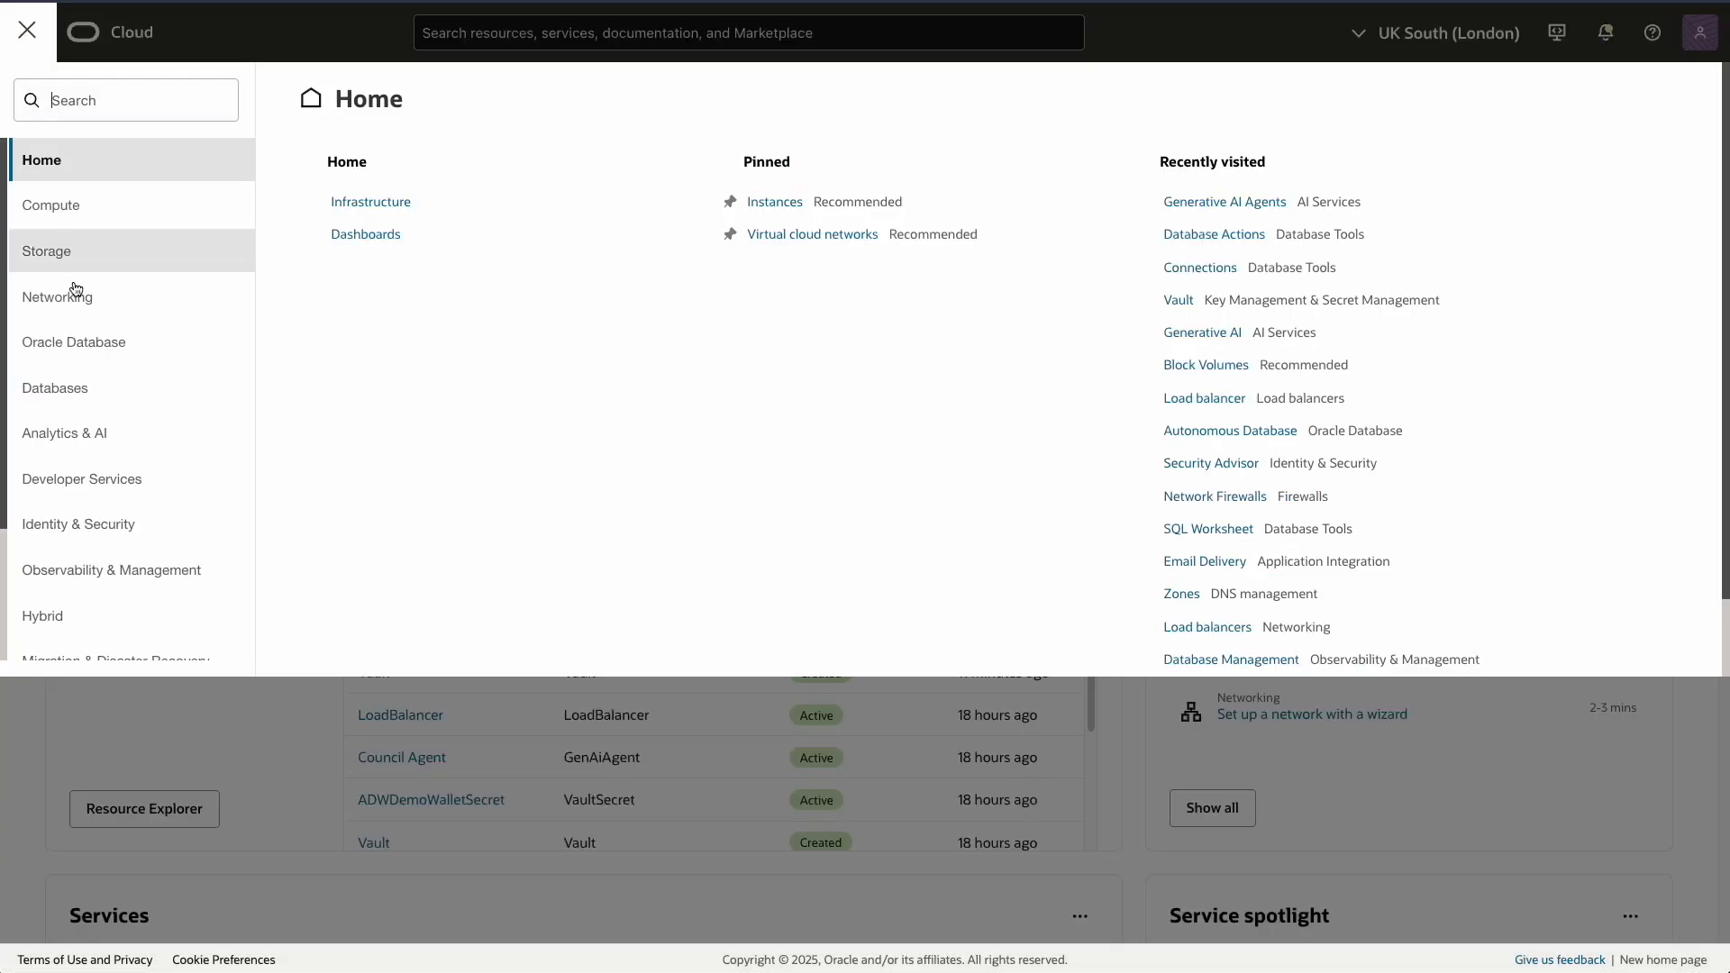
pyautogui.click(83, 436)
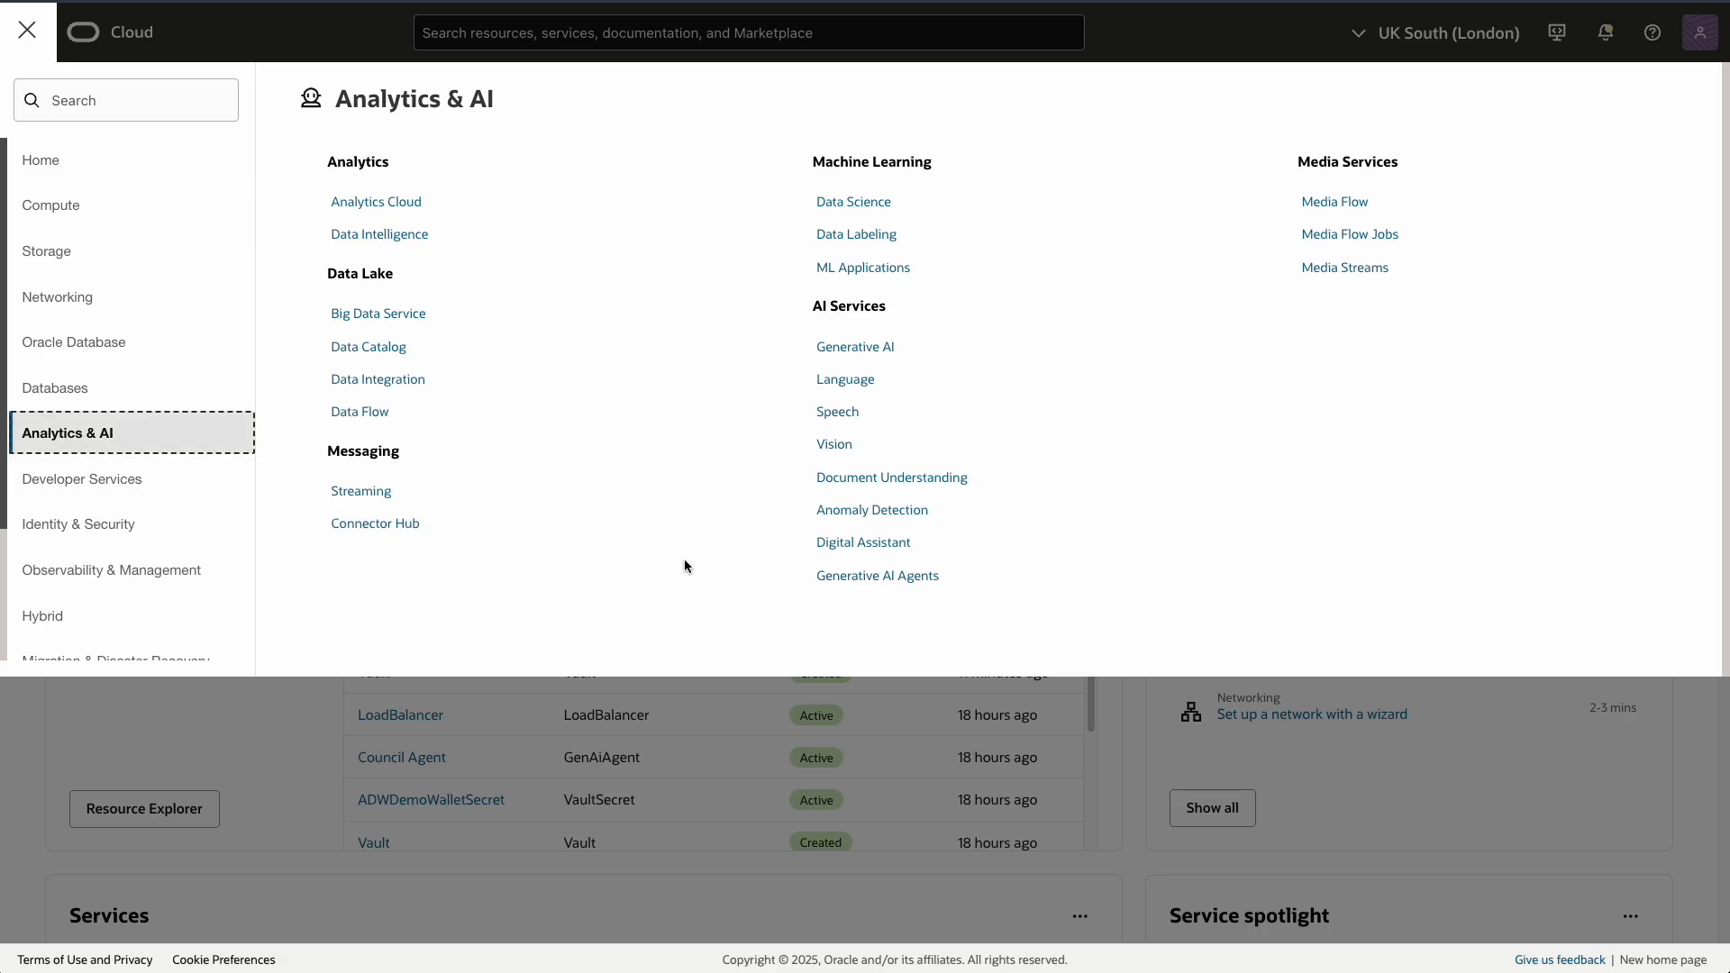
pyautogui.click(878, 578)
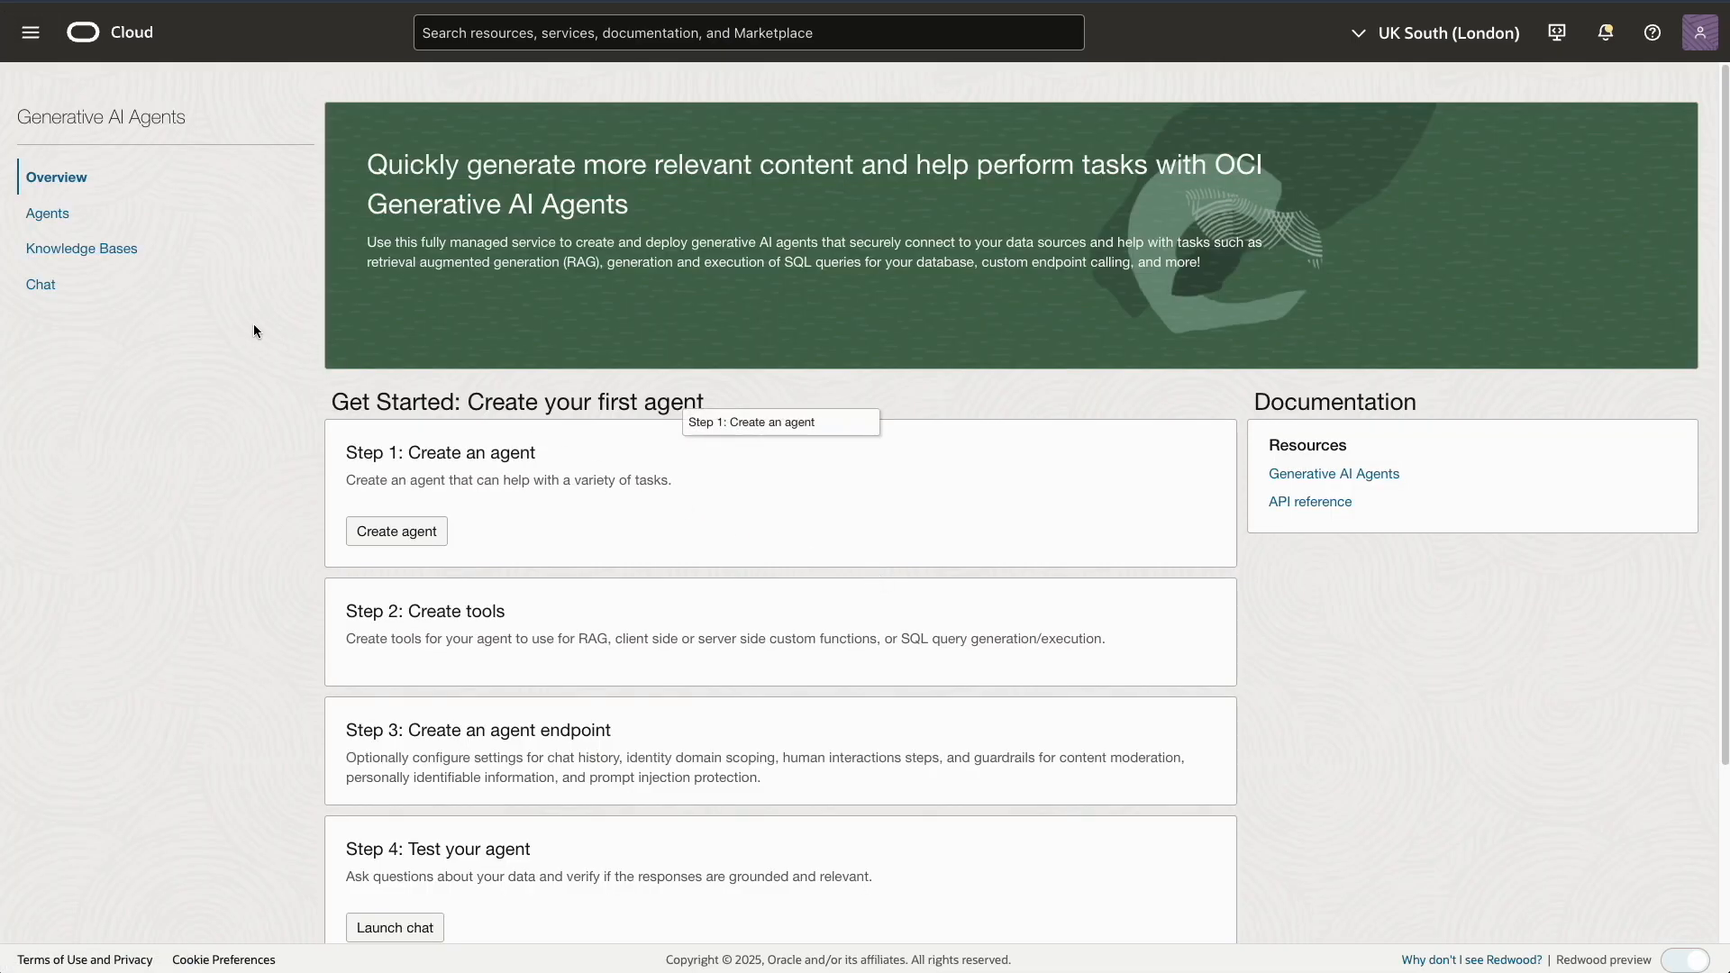
pyautogui.click(44, 216)
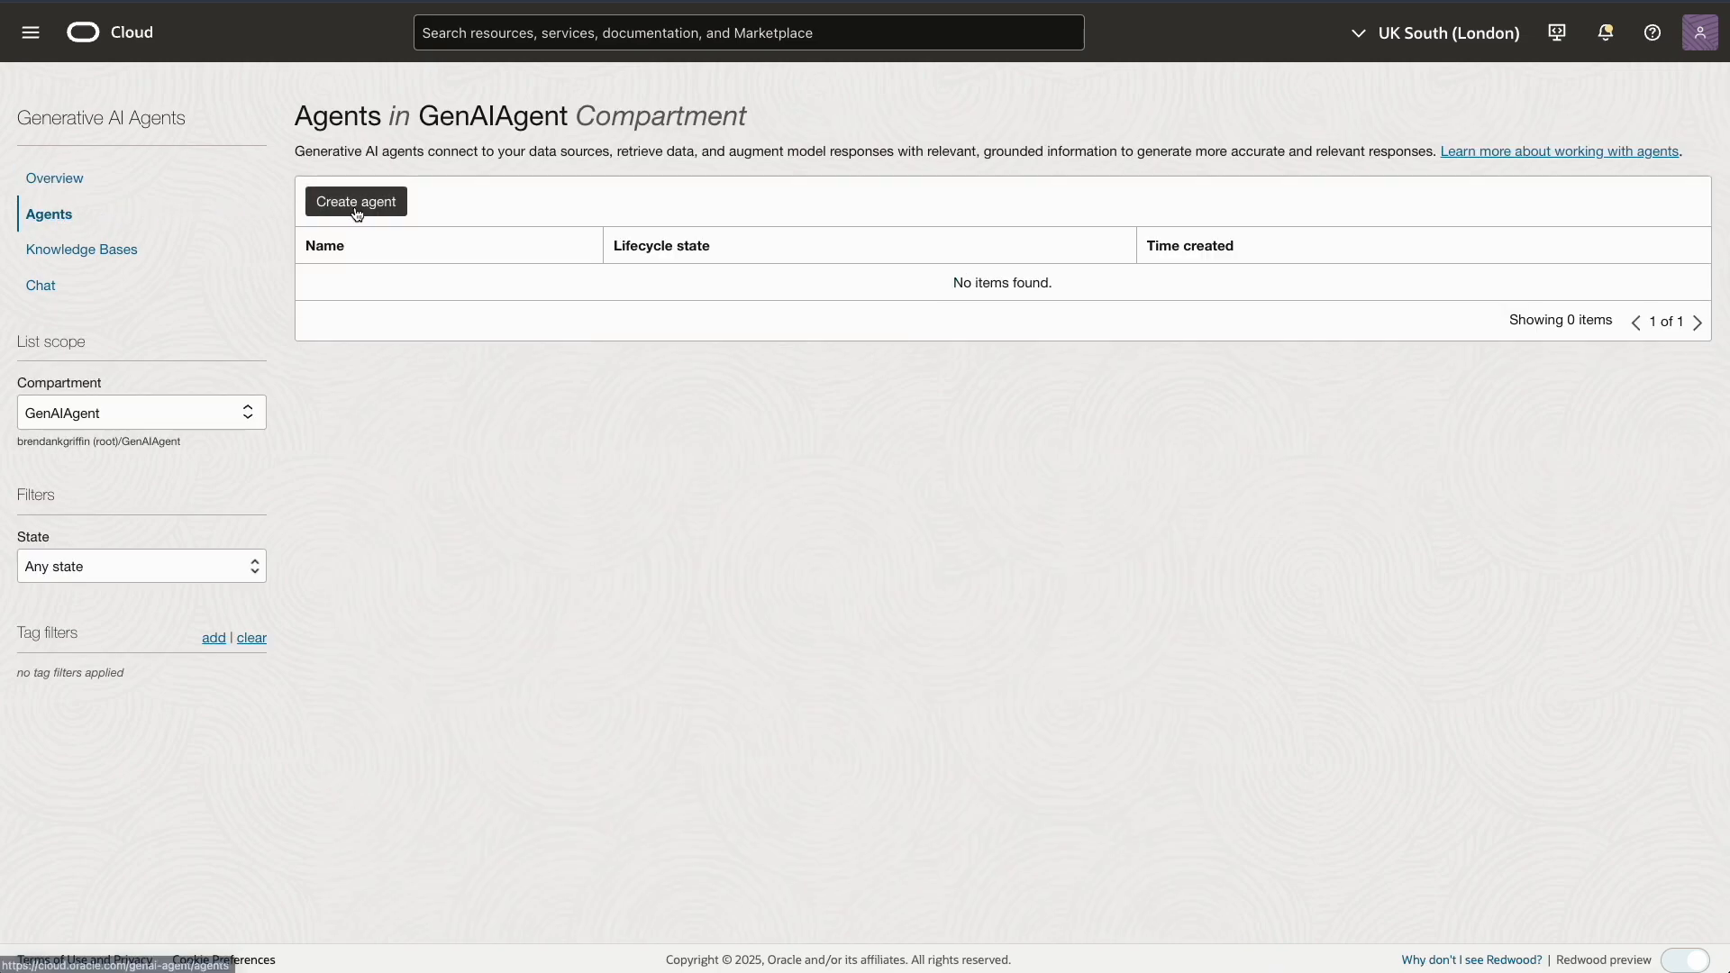
pyautogui.click(362, 203)
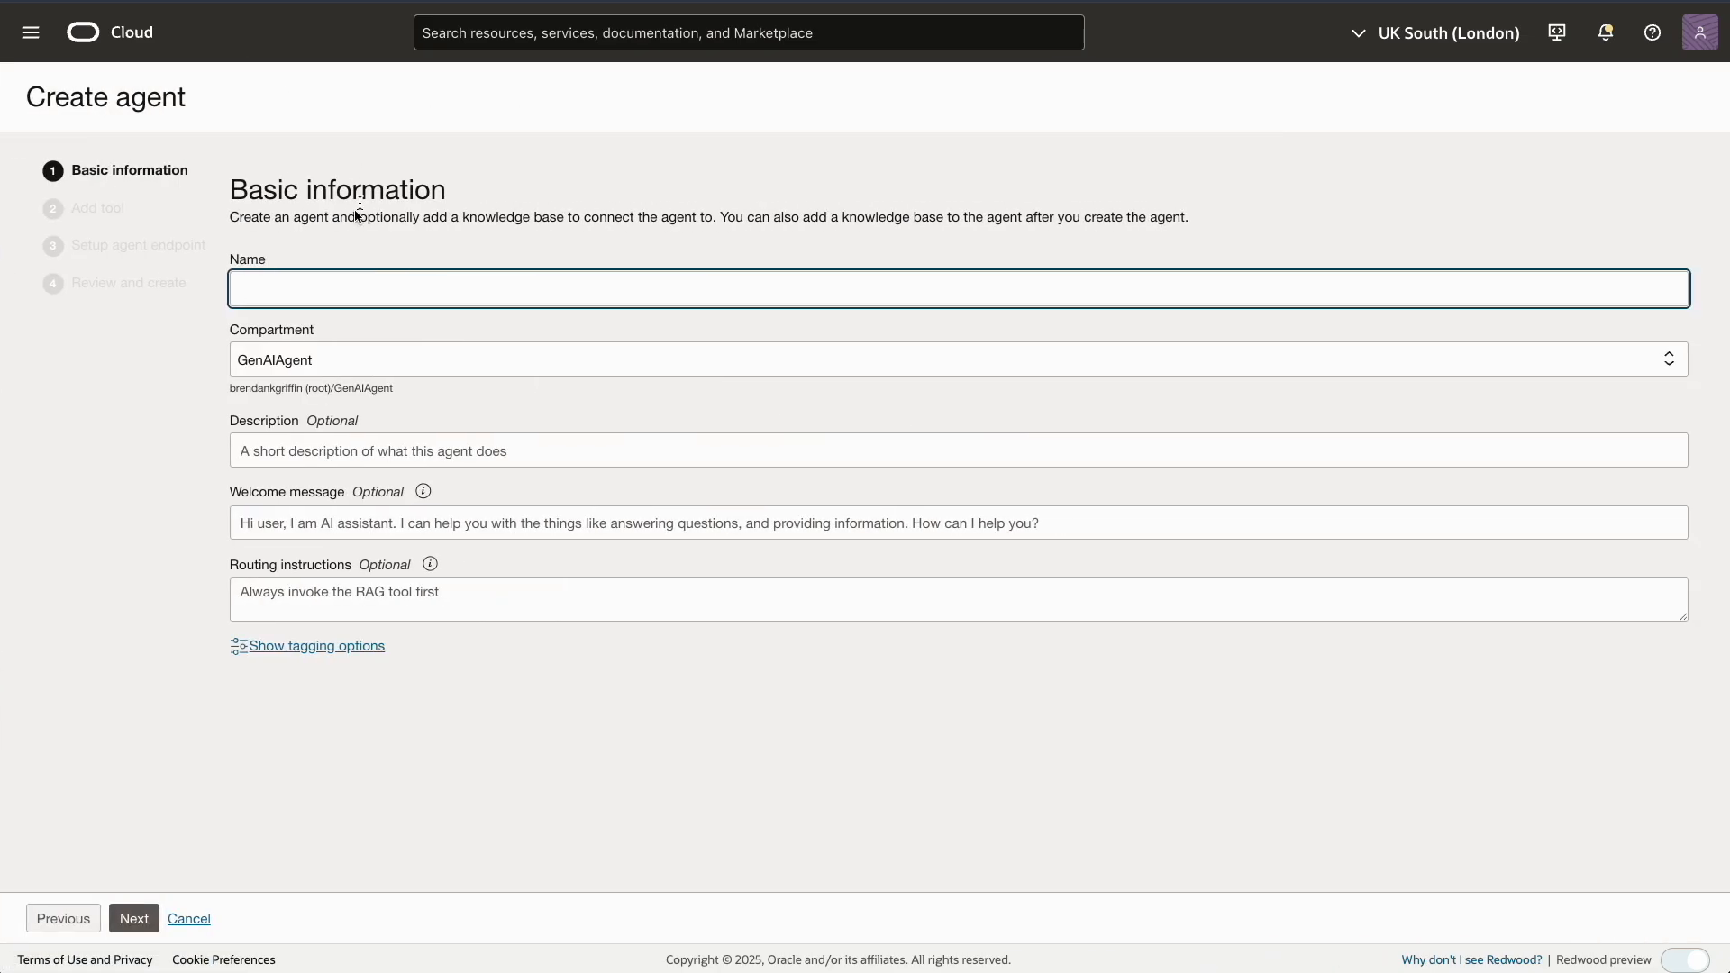
pyautogui.write('Demo')
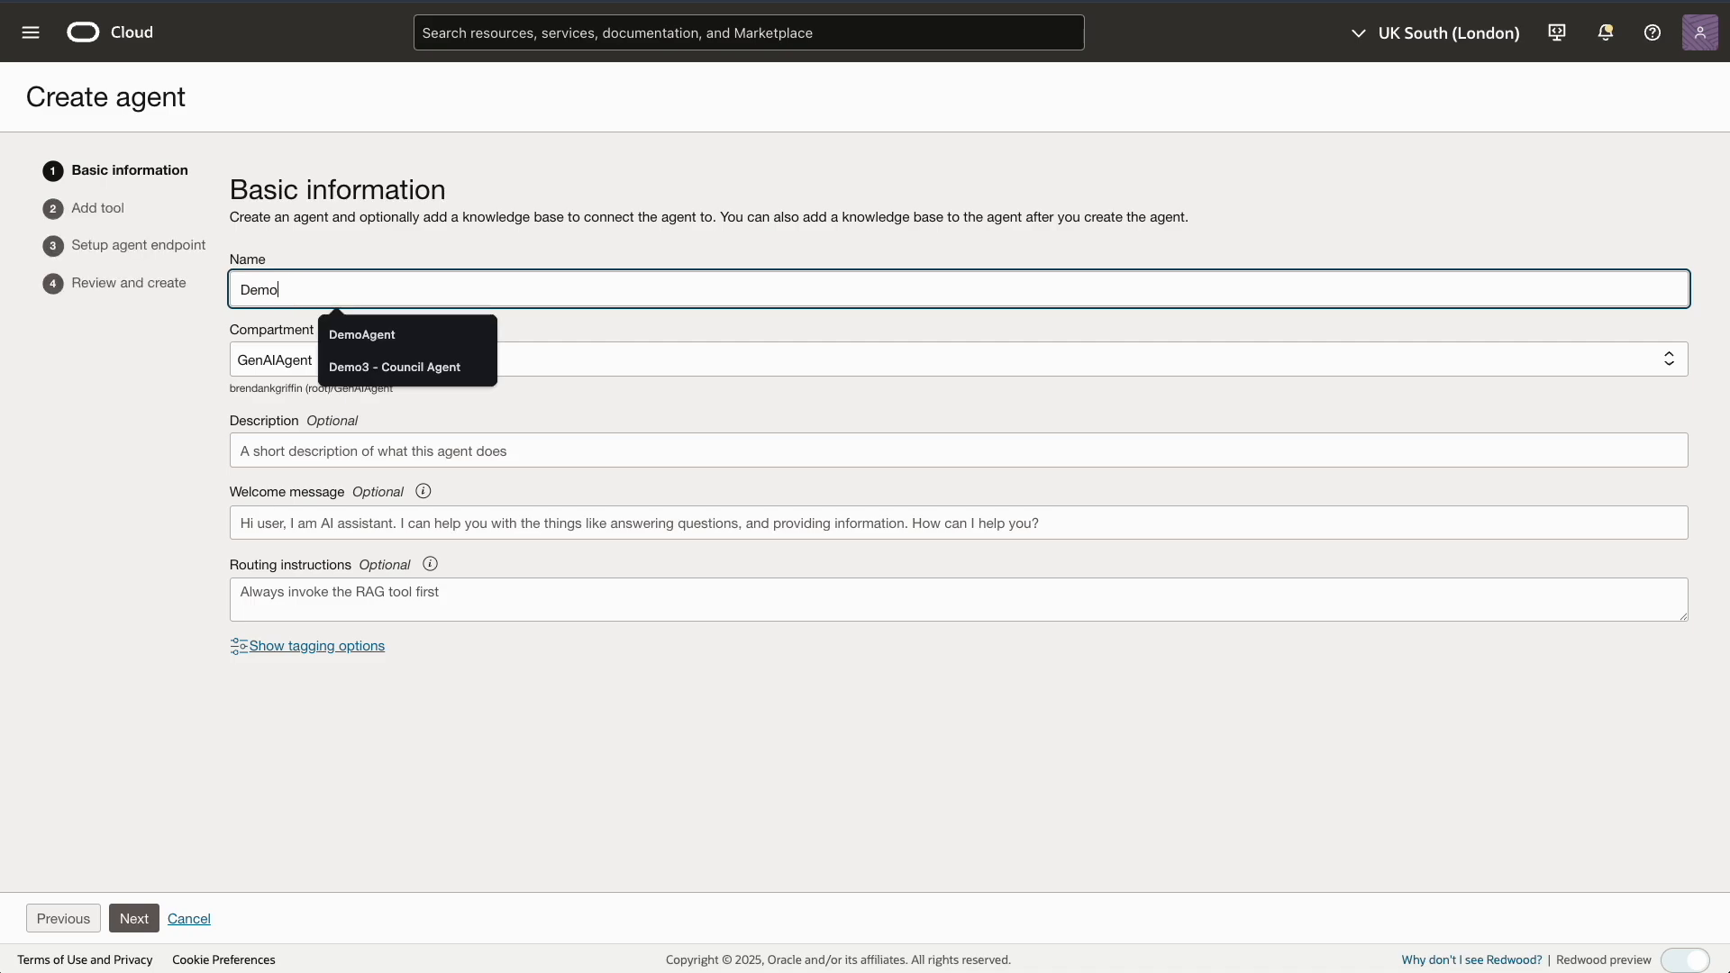
pyautogui.write('Agent')
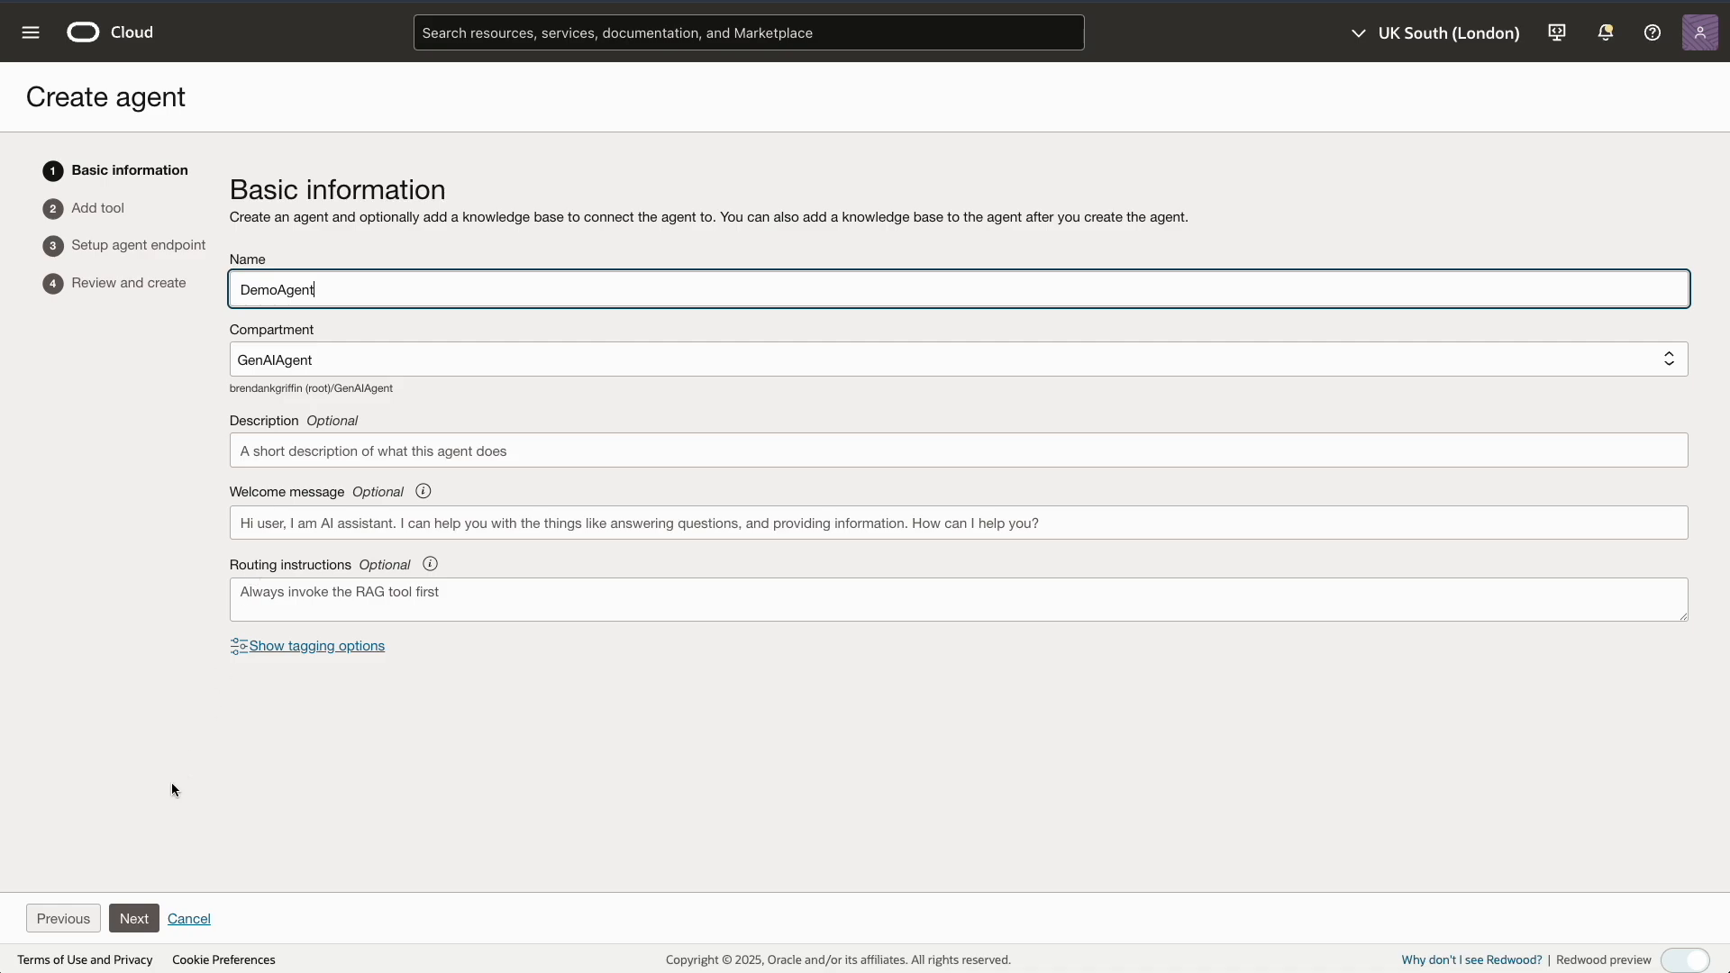
# Start a new SQL tool named SQLTool with the description SQLTool
pyautogui.click(133, 919)
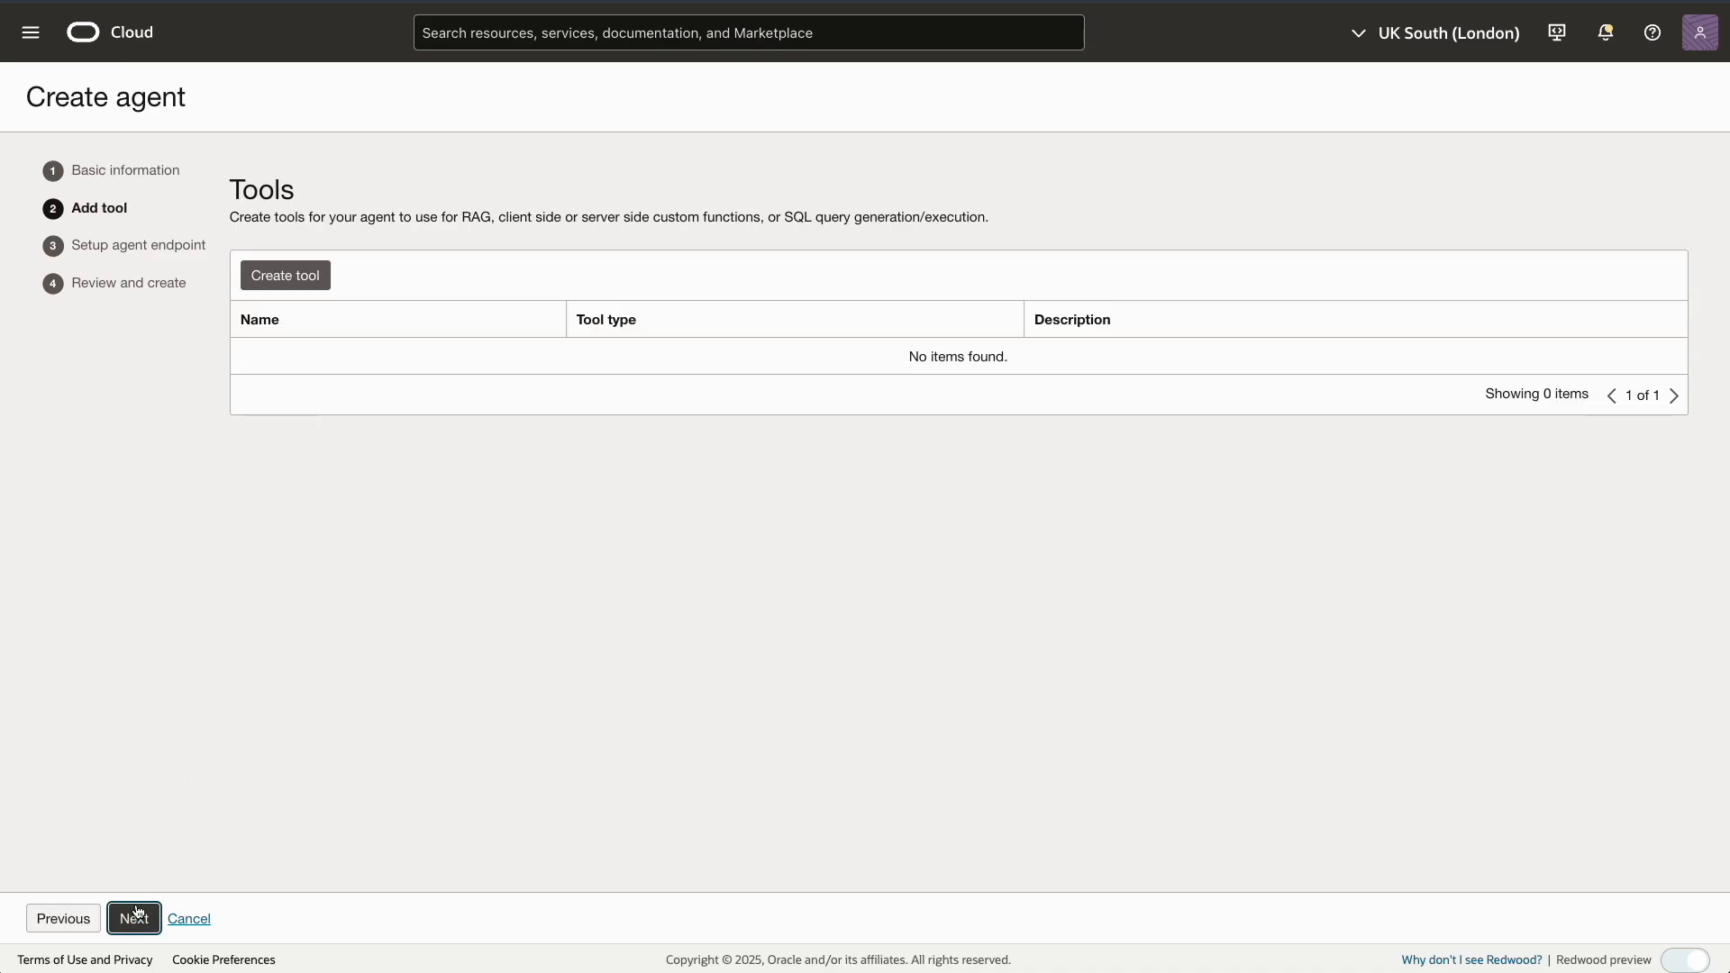
pyautogui.click(279, 279)
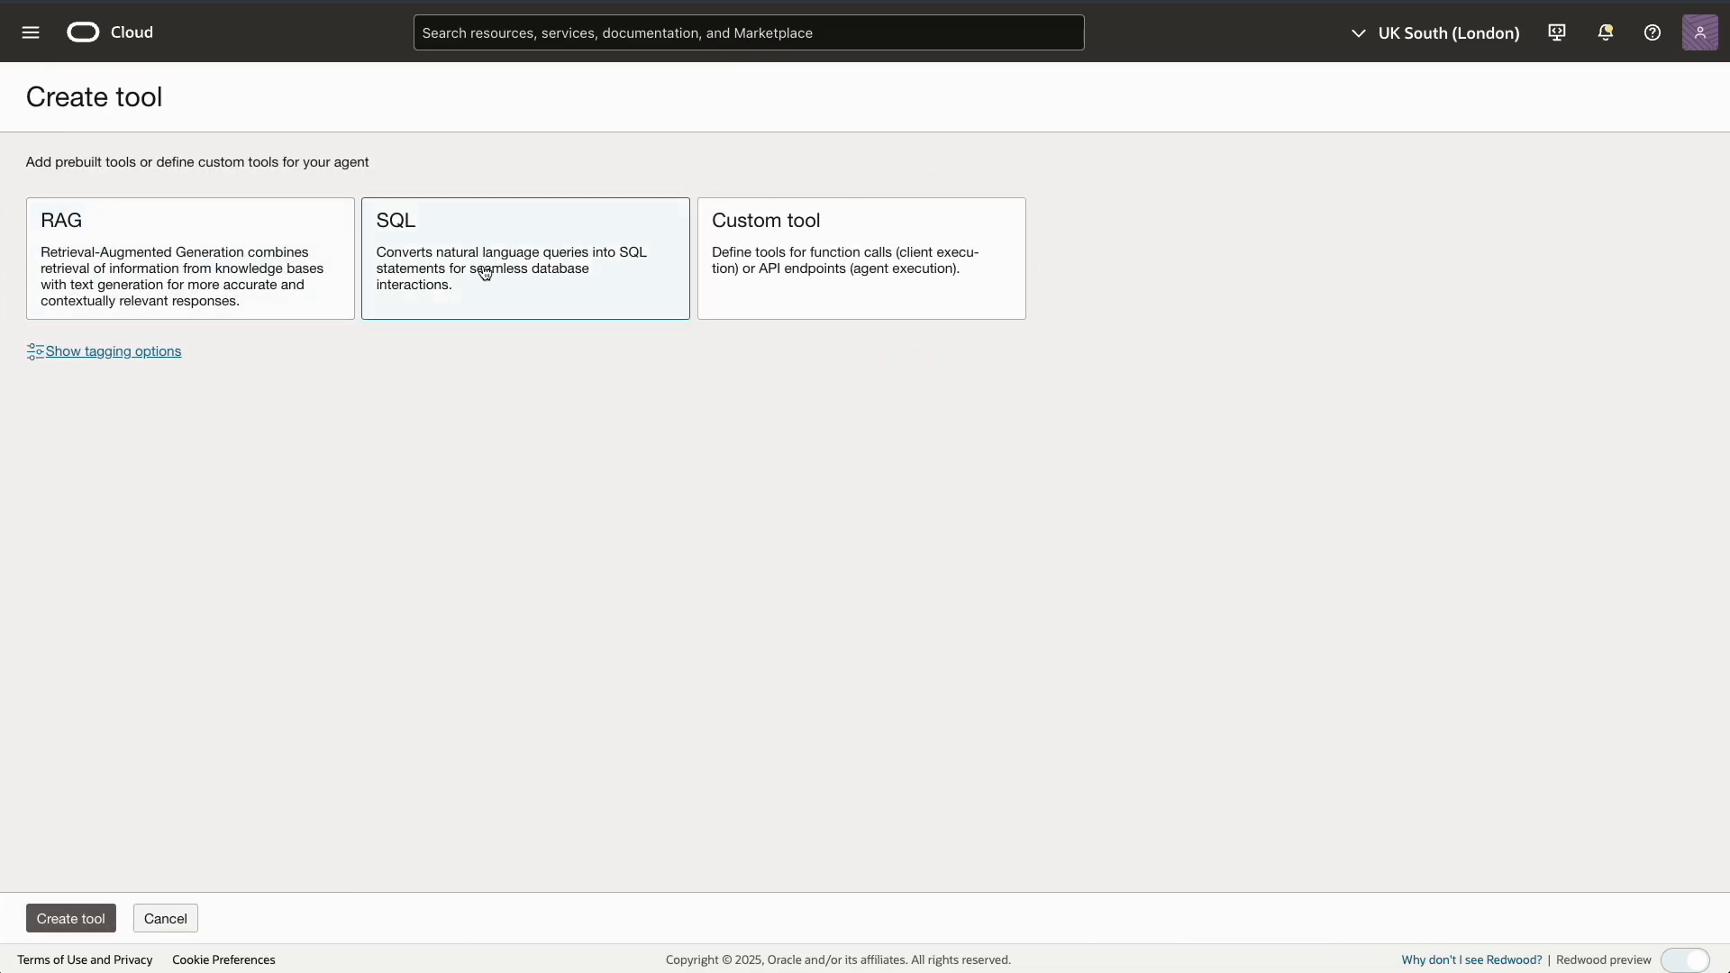
pyautogui.click(485, 273)
pyautogui.click(67, 439)
pyautogui.write('SQLTool')
pyautogui.hotkey('ctrl', 'a')
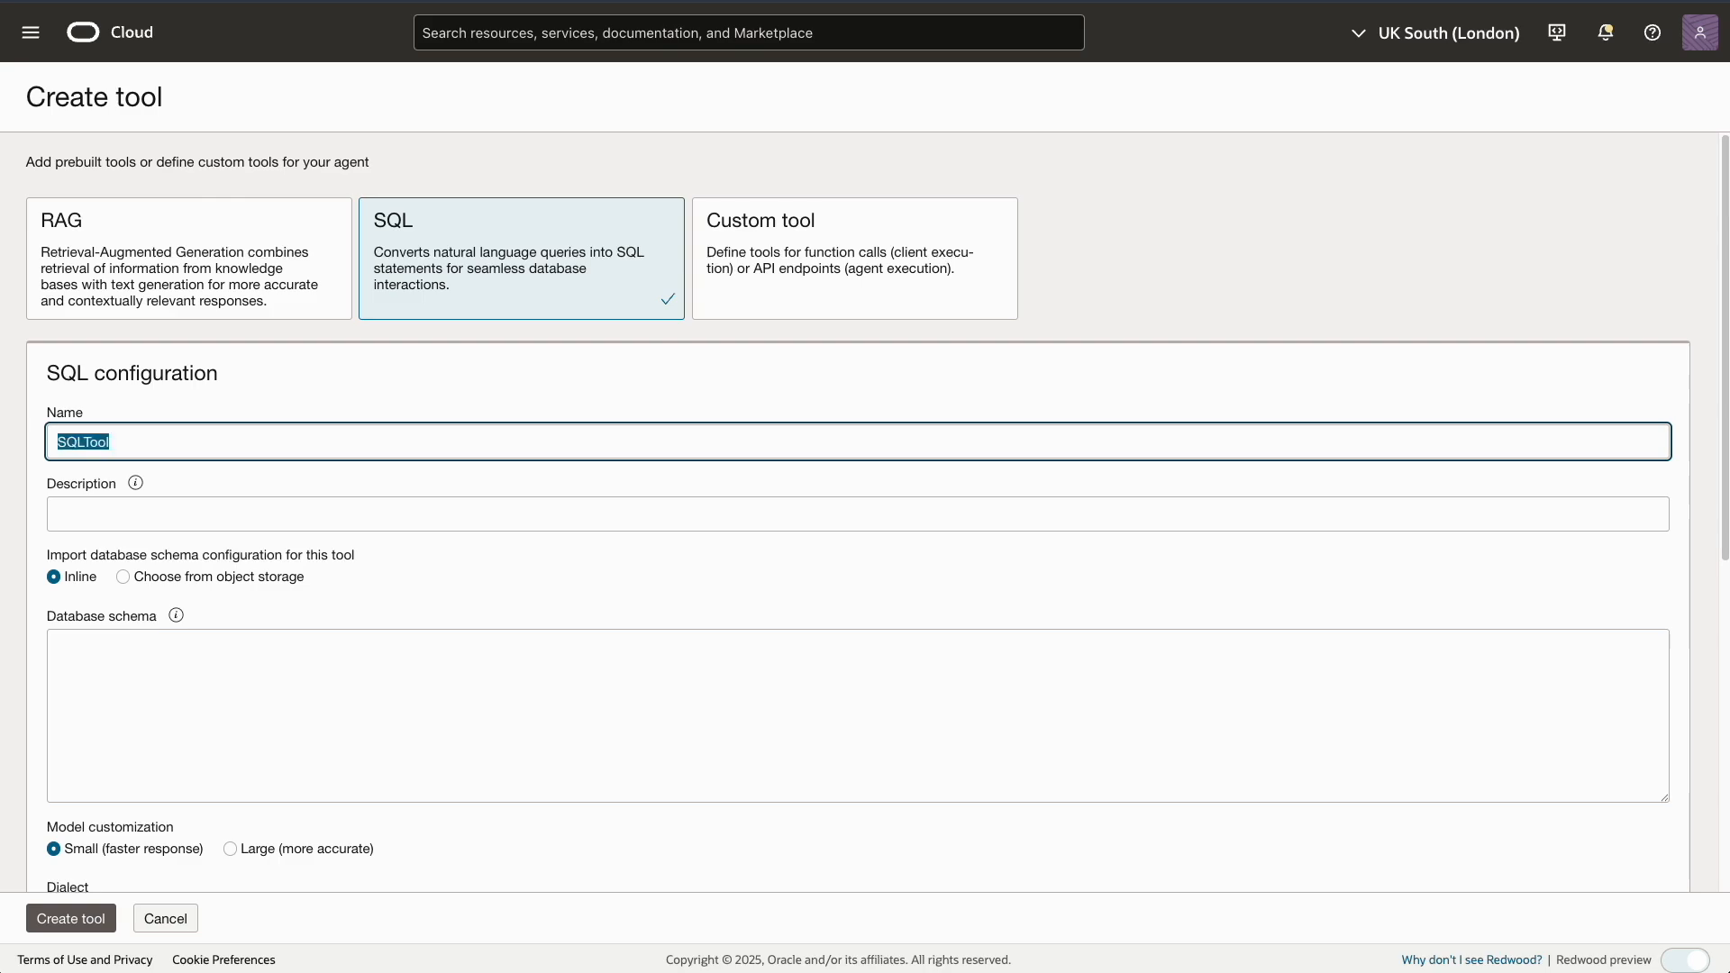
pyautogui.click(71, 510)
pyautogui.click(173, 558)
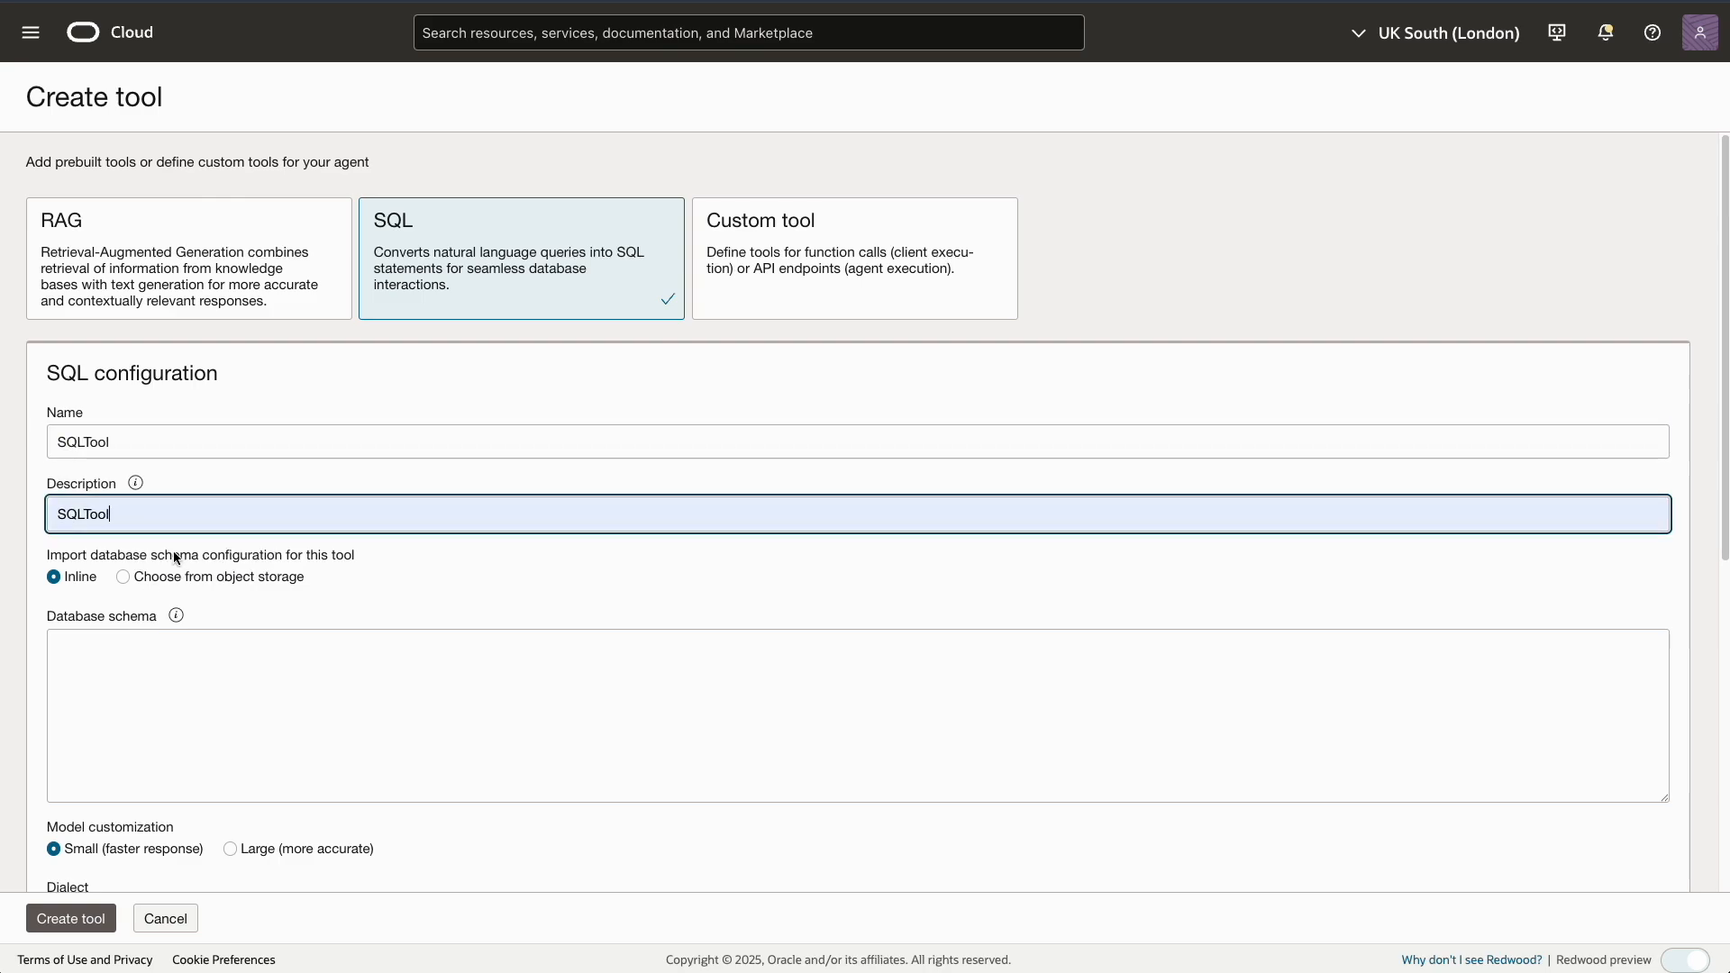
# Paste the FLEETFUELCONSUMPTION table definition as the tool's database schema
pyautogui.click(79, 648)
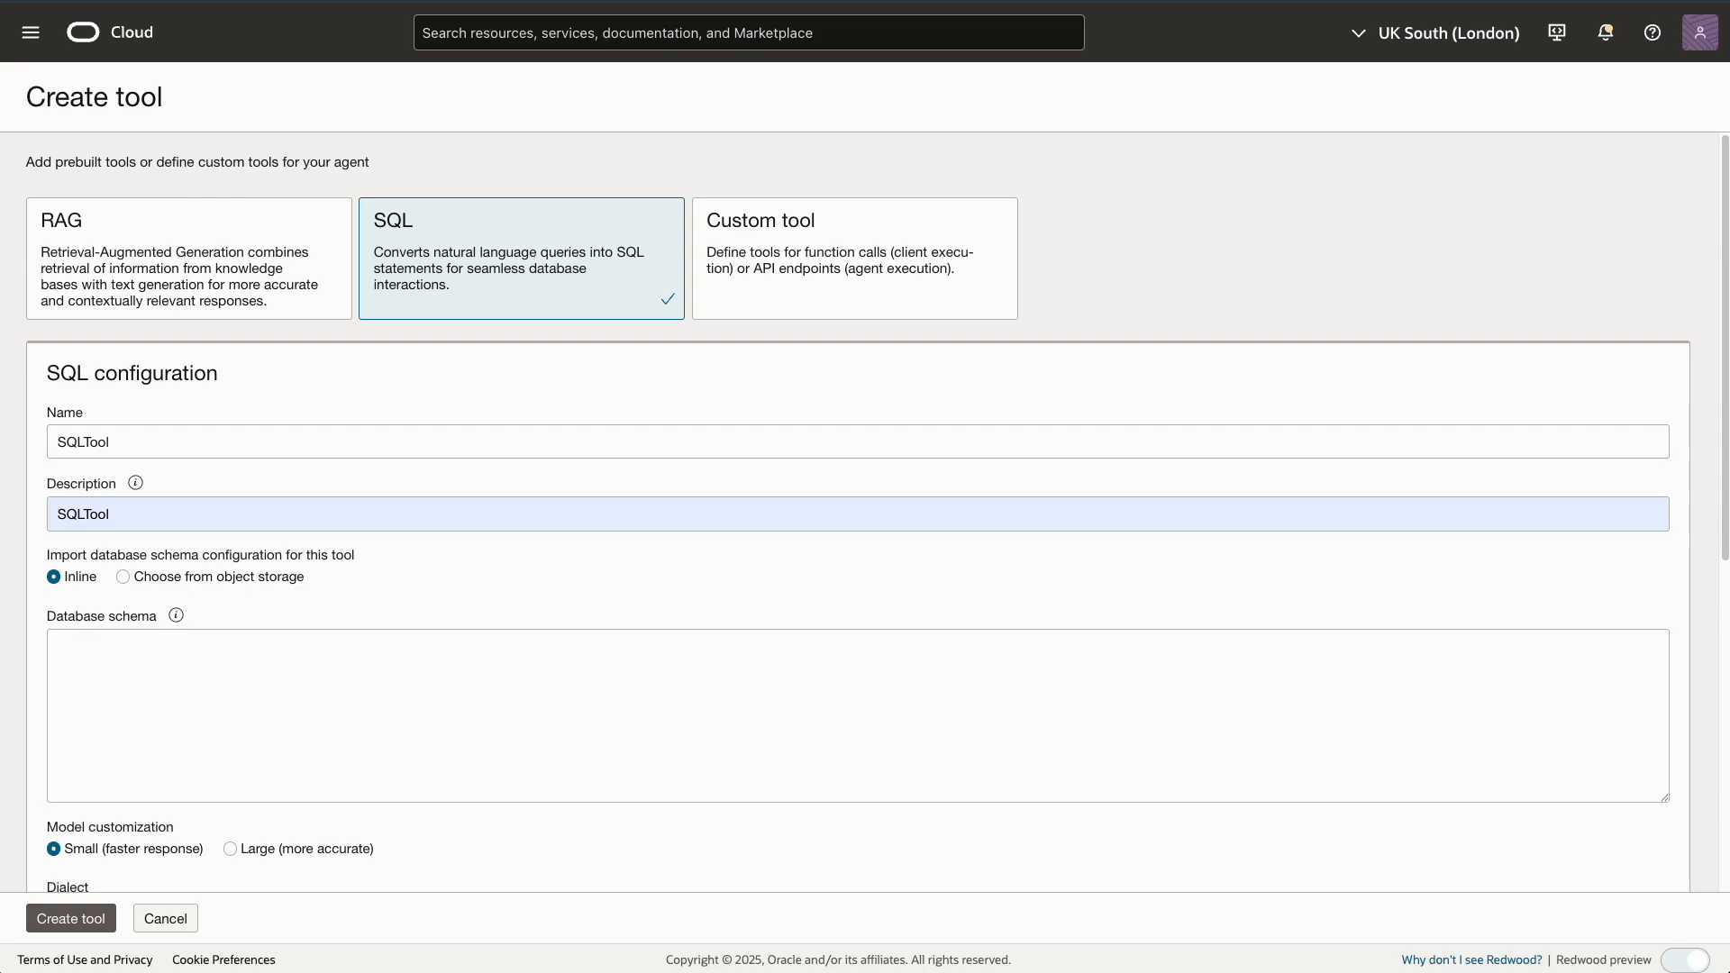
pyautogui.click(69, 647)
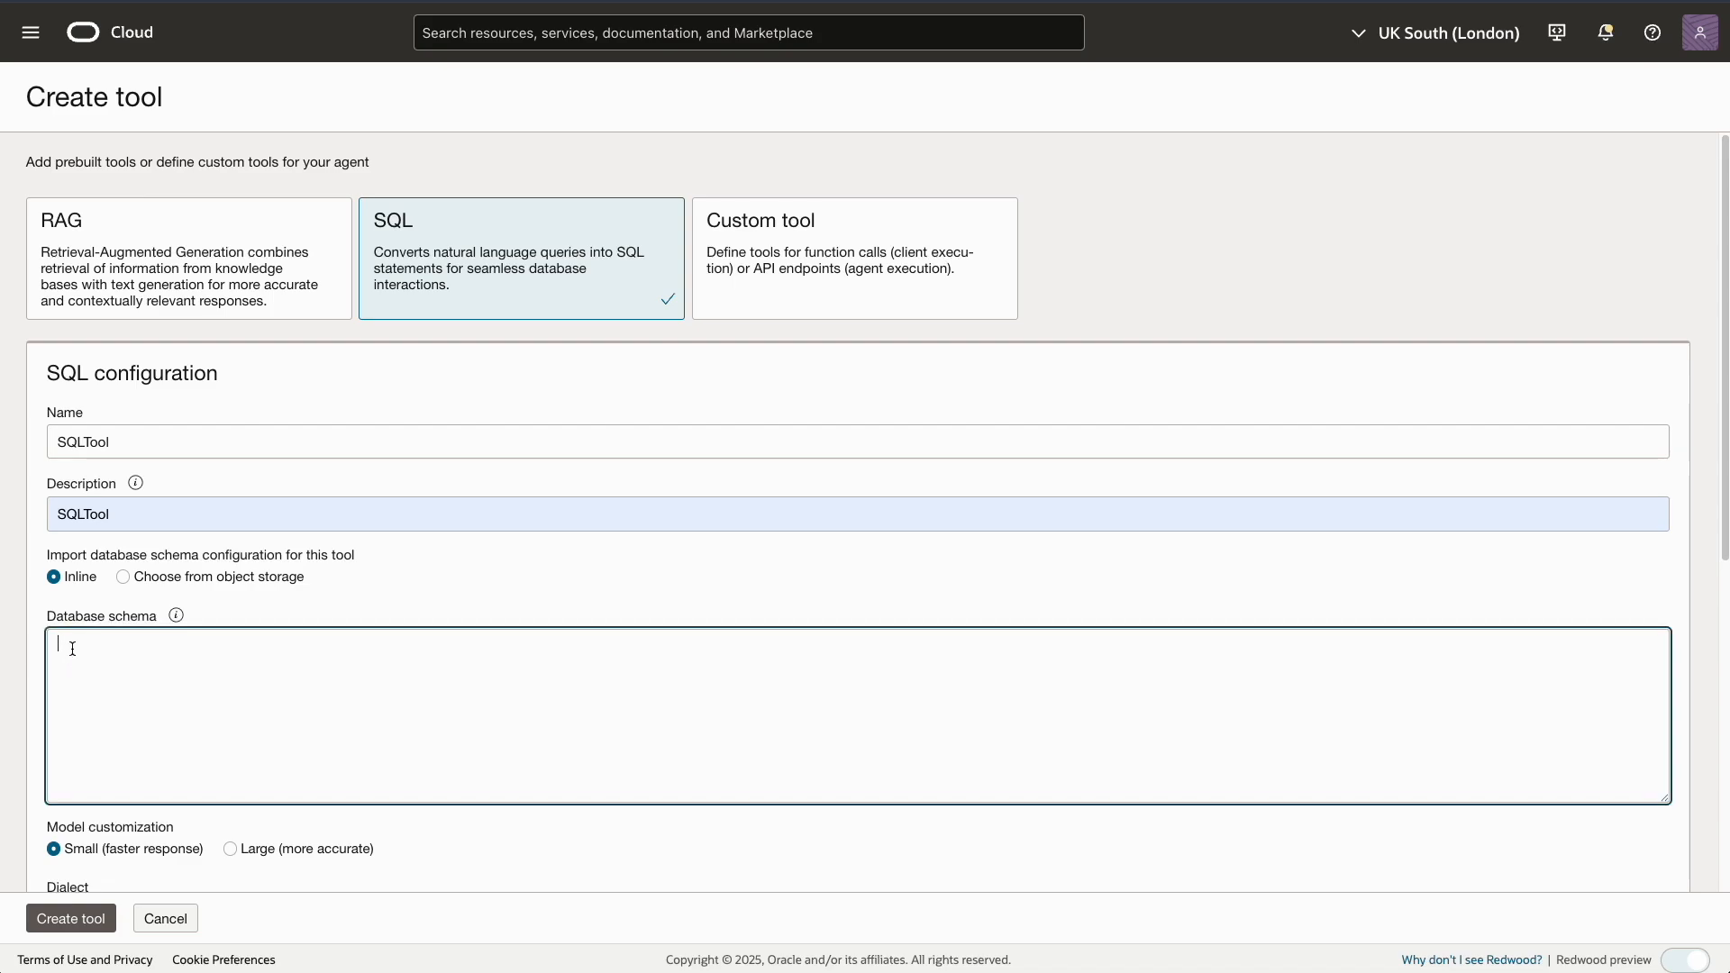
pyautogui.hotkey('ctrl', 'v')
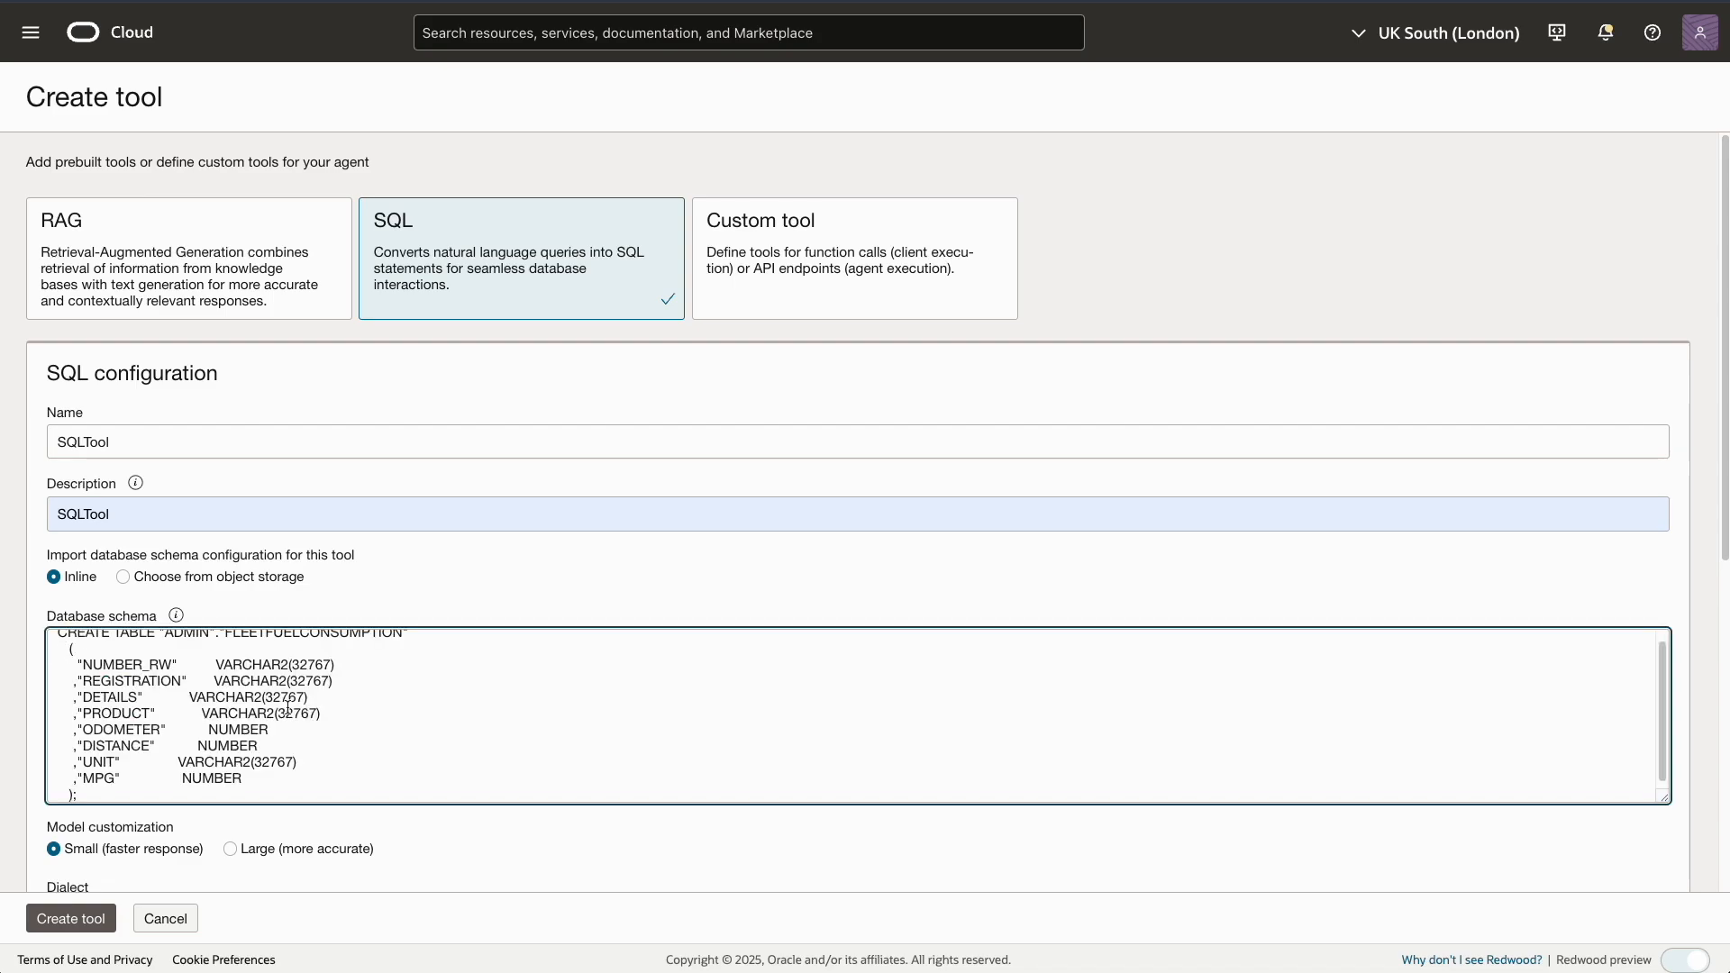
pyautogui.scroll(1, 364, 729)
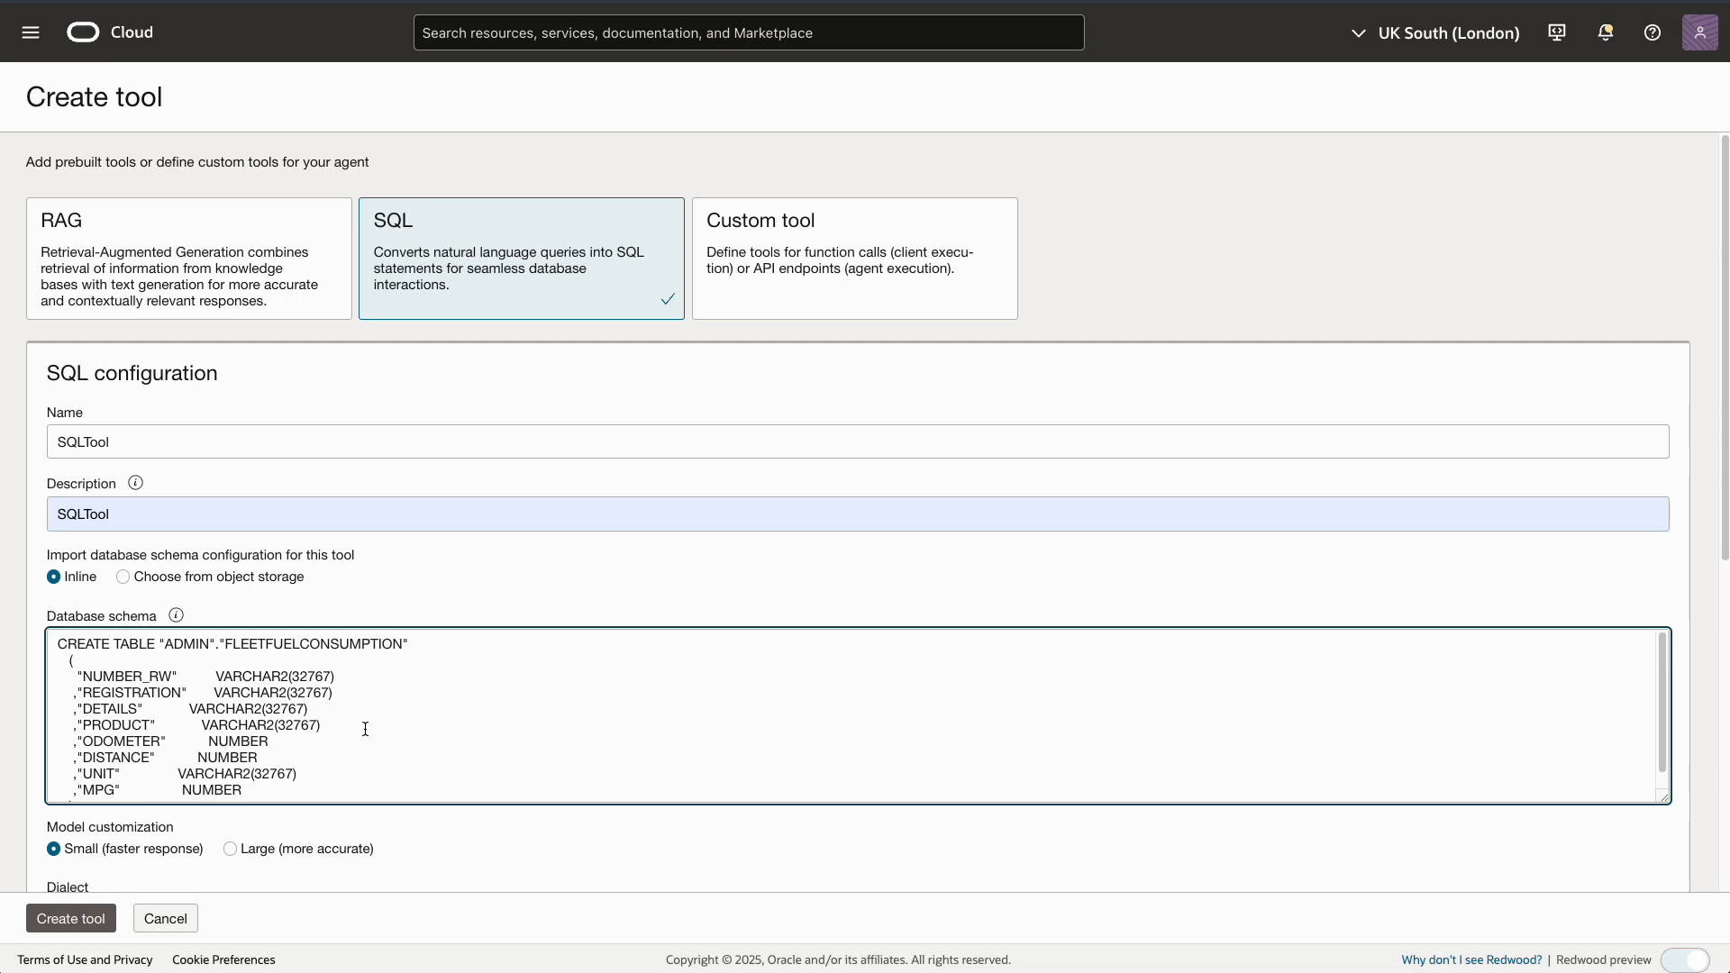
pyautogui.scroll(-1, 365, 729)
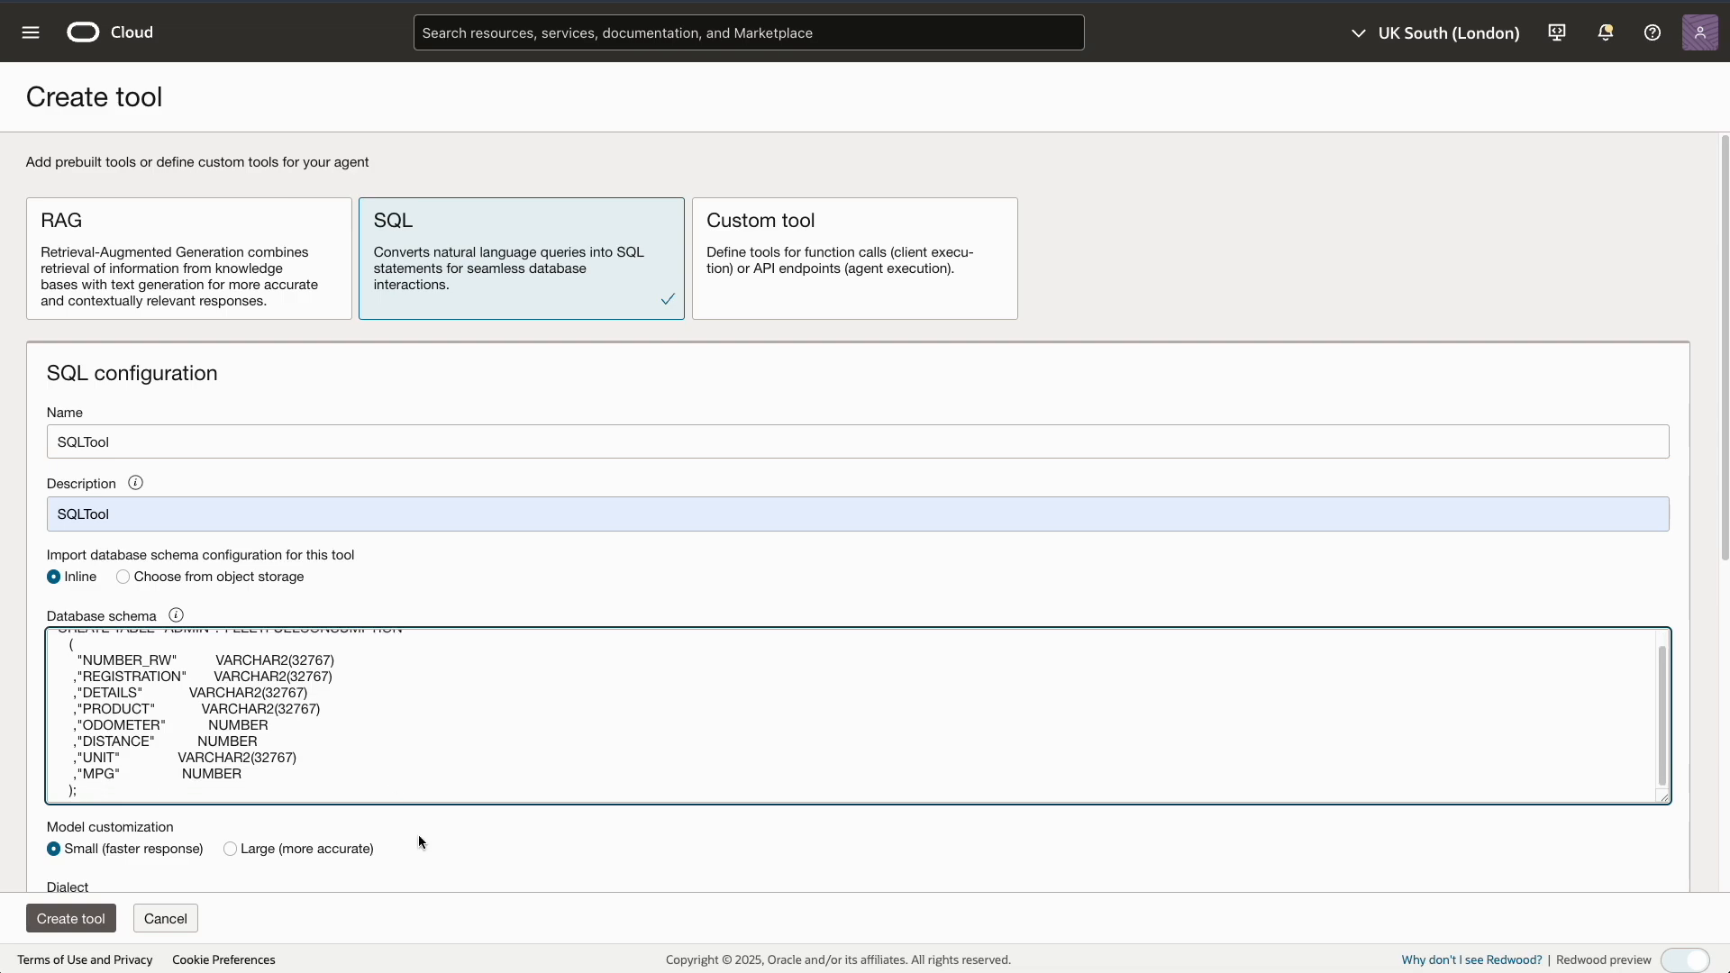
pyautogui.scroll(-1, 418, 834)
pyautogui.scroll(-1, 418, 842)
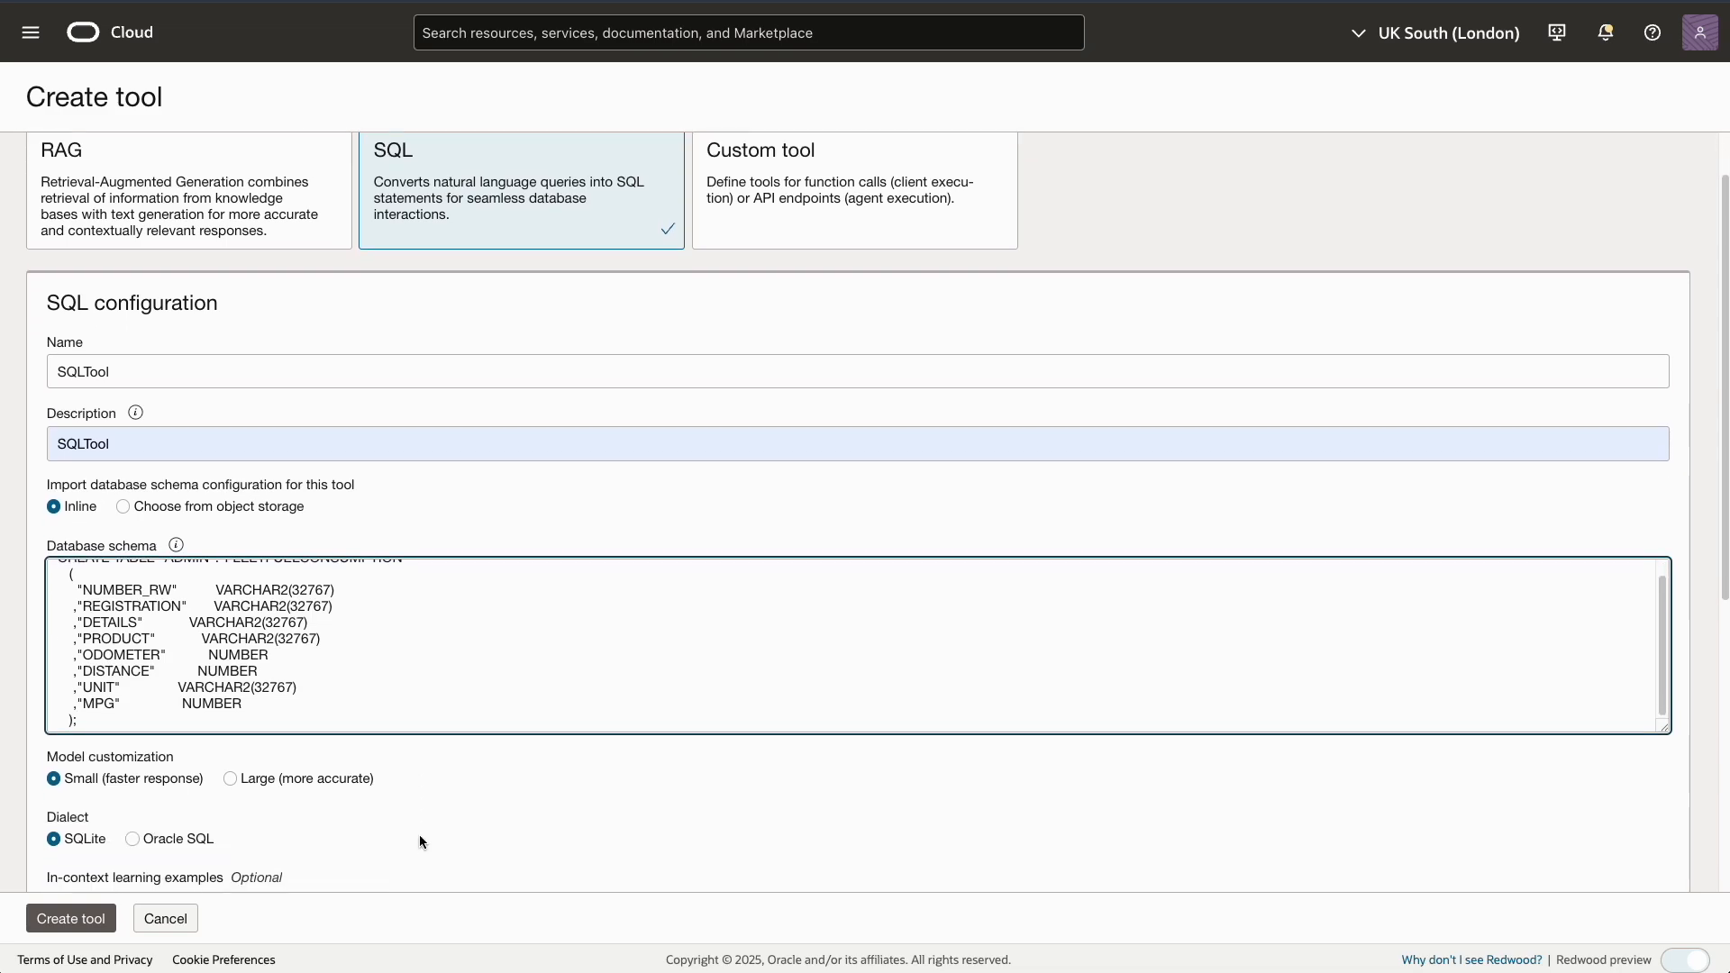
pyautogui.scroll(-2, 419, 841)
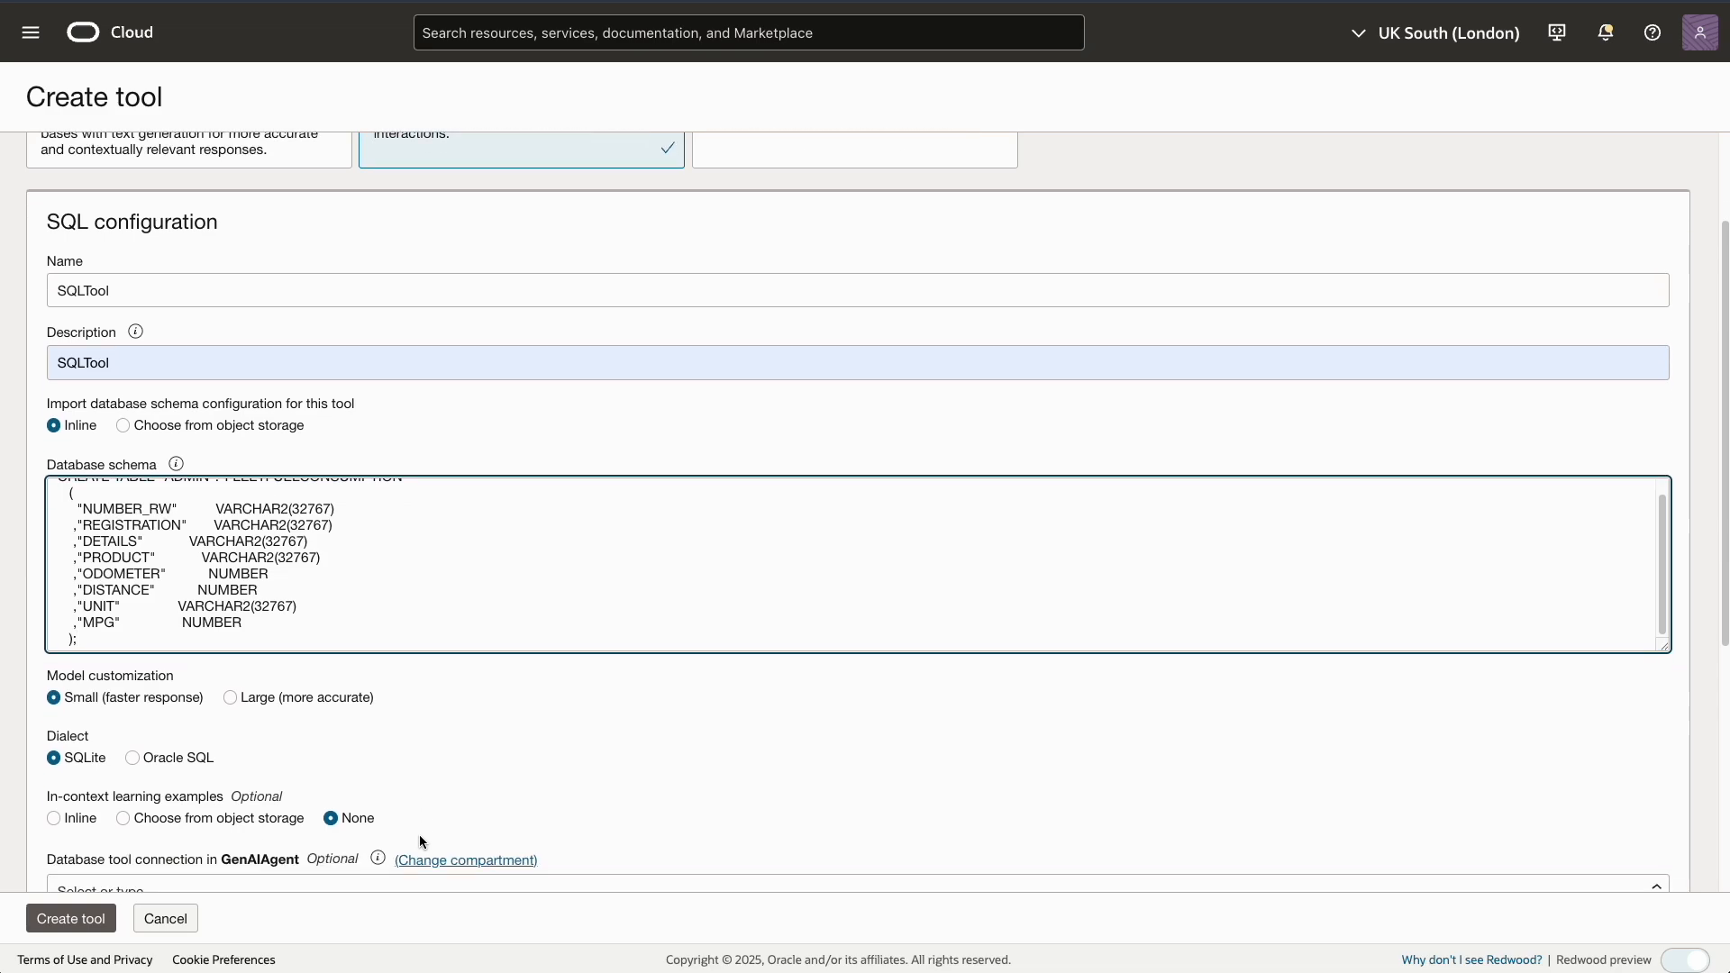
pyautogui.scroll(-2, 420, 841)
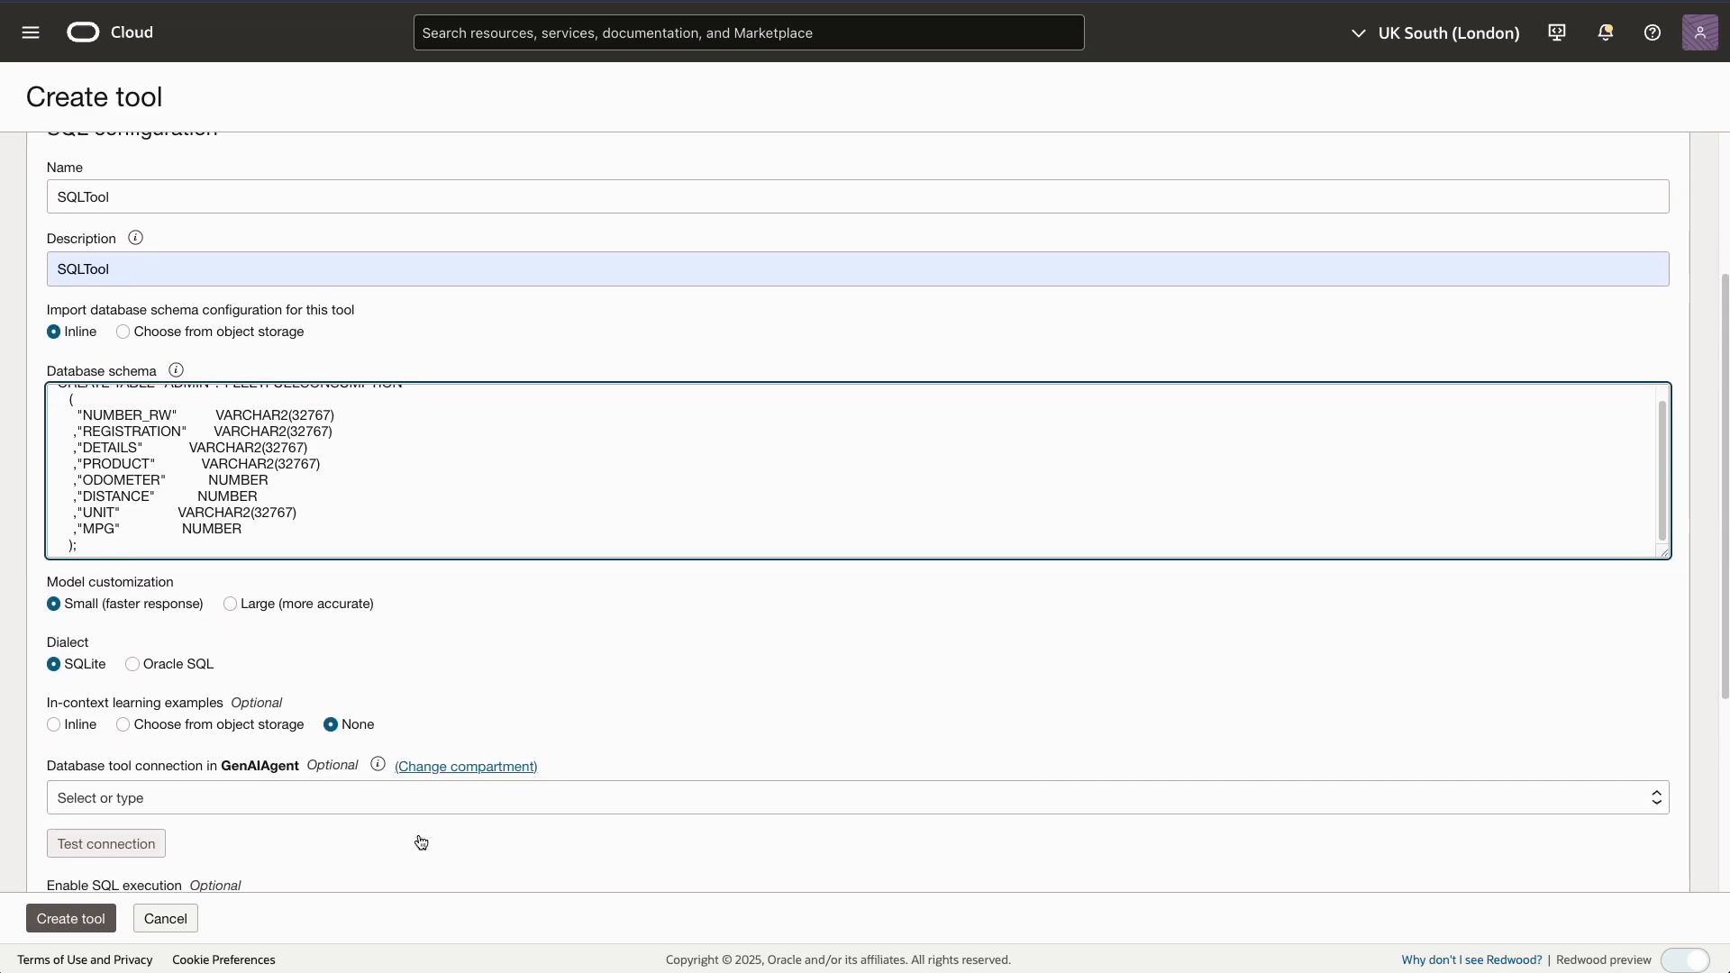
# Select ADWDemo as the database connection and test the connection
pyautogui.click(322, 753)
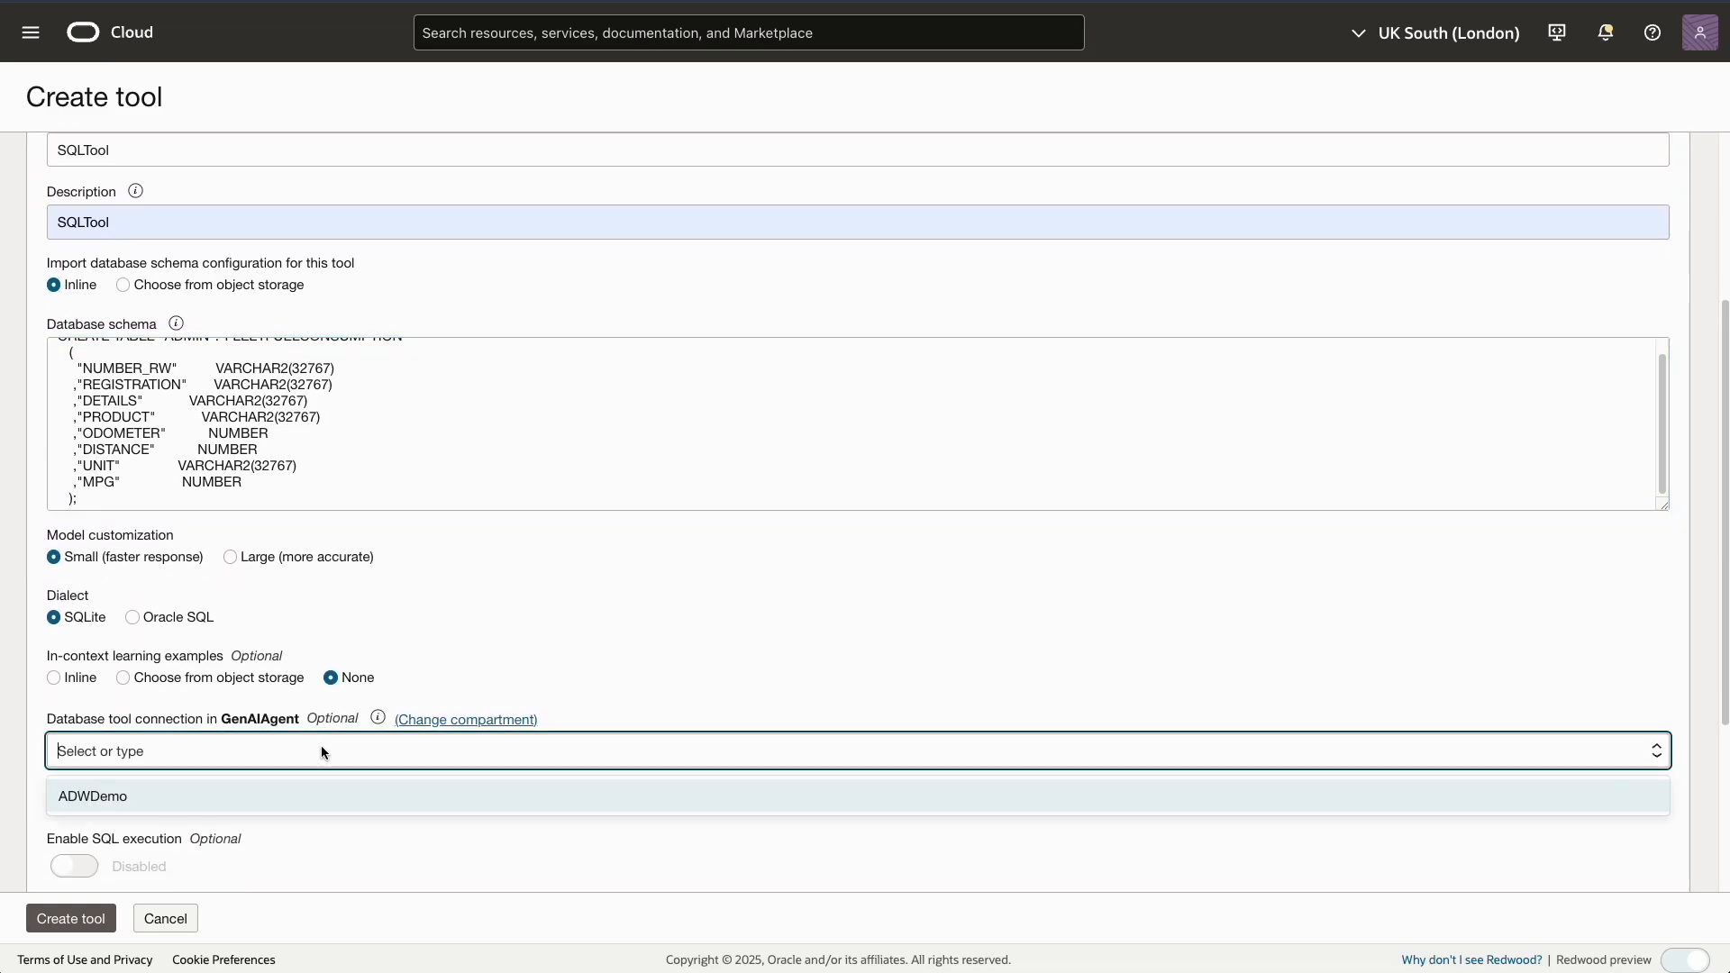
pyautogui.click(124, 795)
pyautogui.click(100, 799)
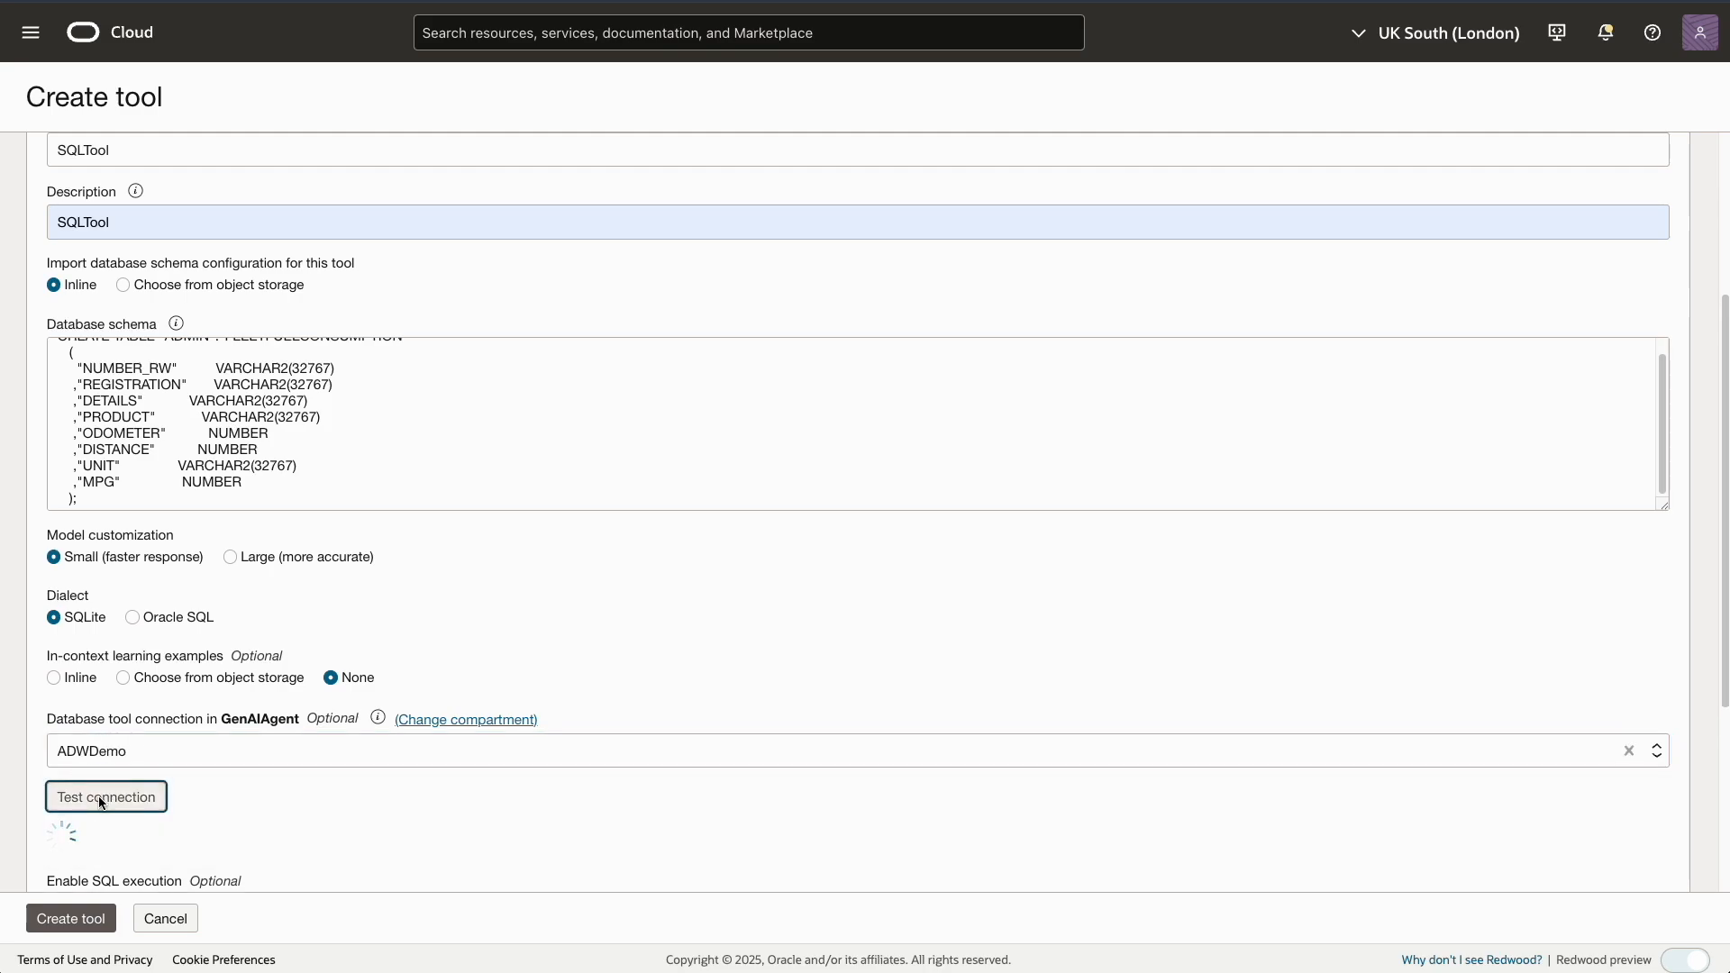
pyautogui.scroll(-1, 366, 780)
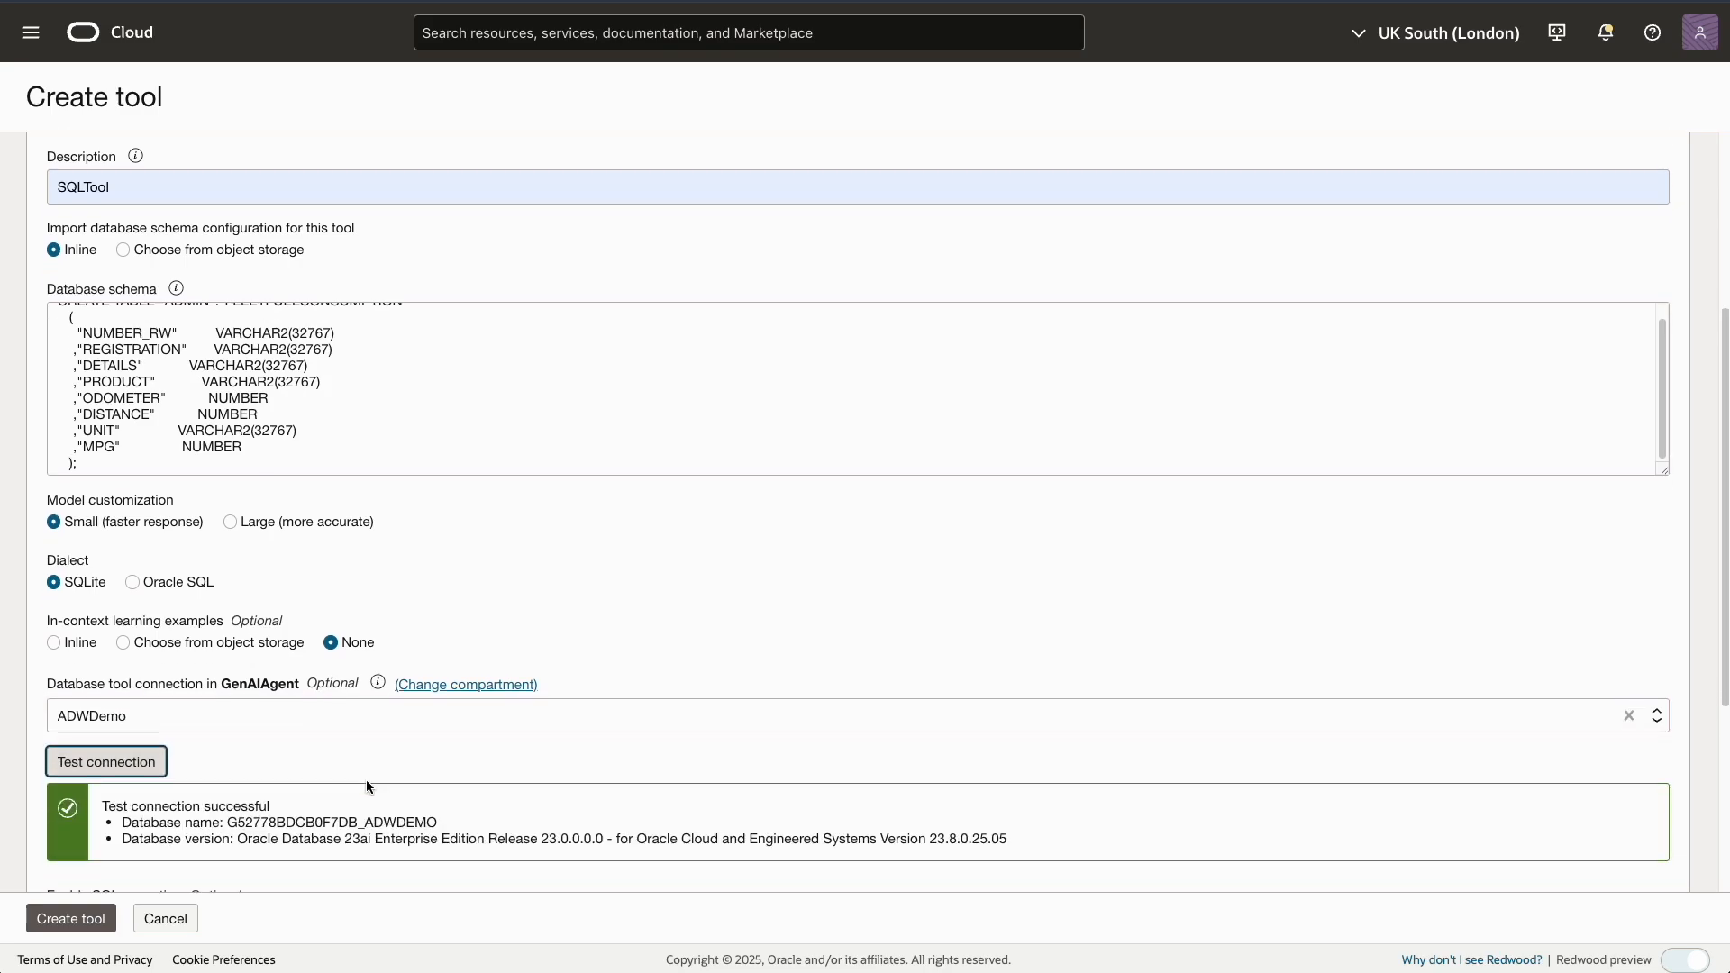
pyautogui.scroll(-3, 366, 780)
pyautogui.scroll(-3, 366, 780)
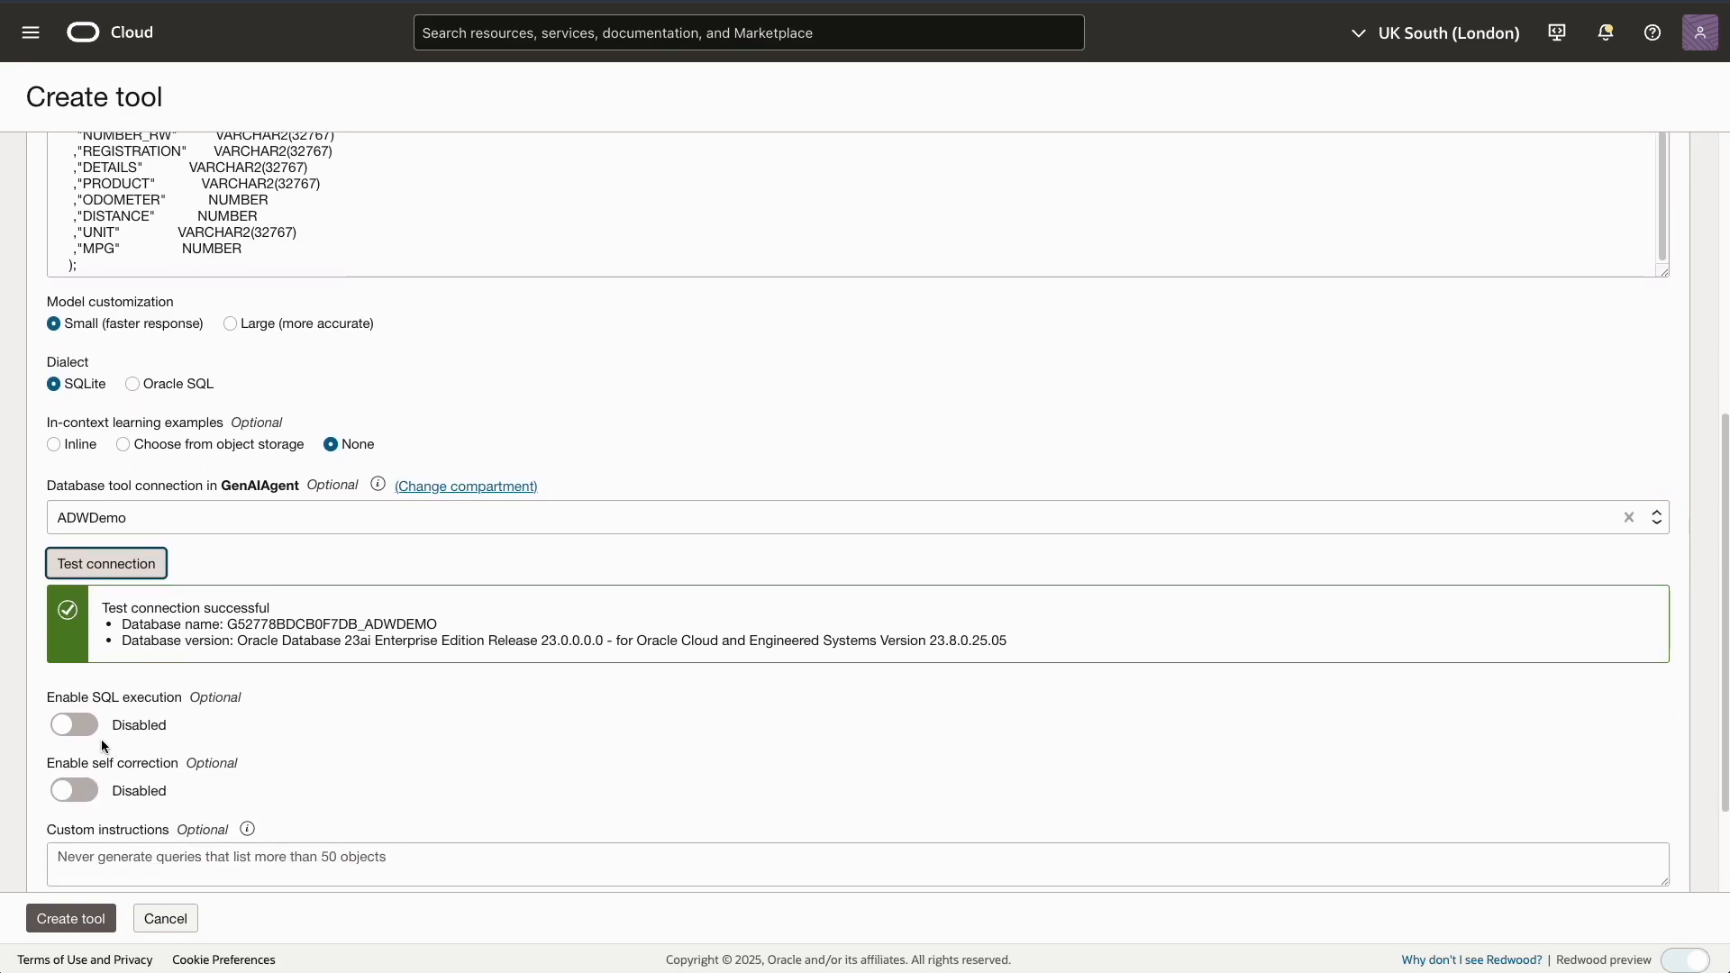
# Allow SQL execution and describe columns inline, noting Details means vehicle make and model, then save the tool
pyautogui.click(90, 731)
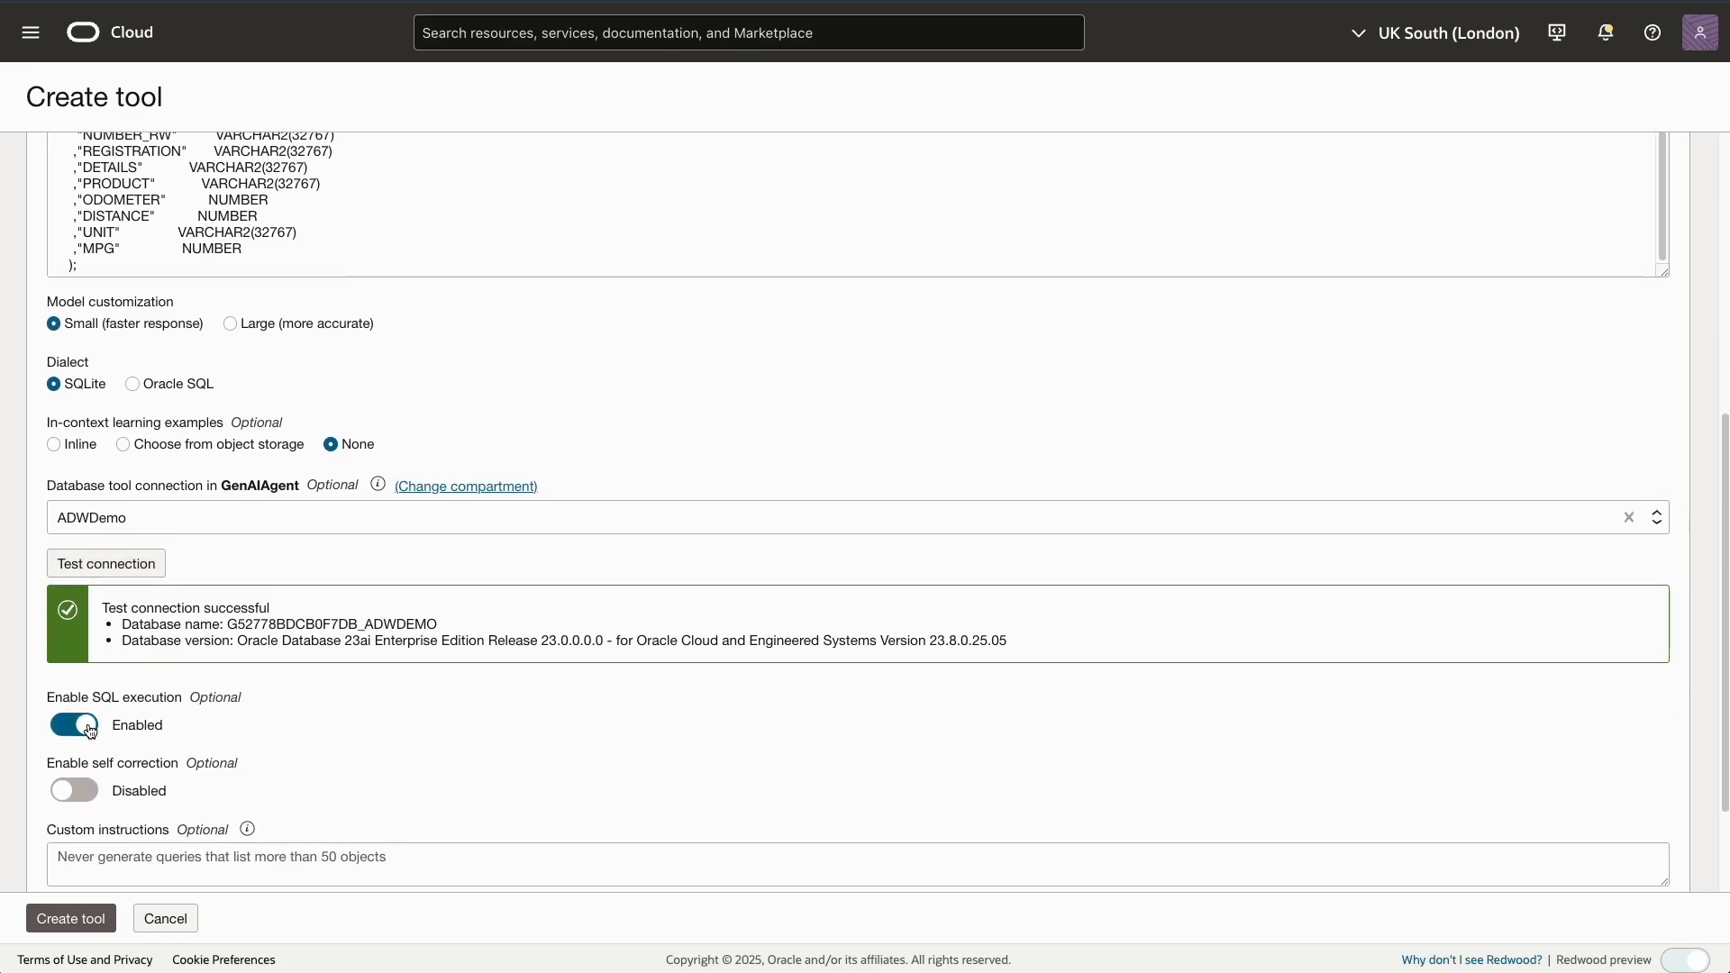
pyautogui.scroll(-2, 504, 727)
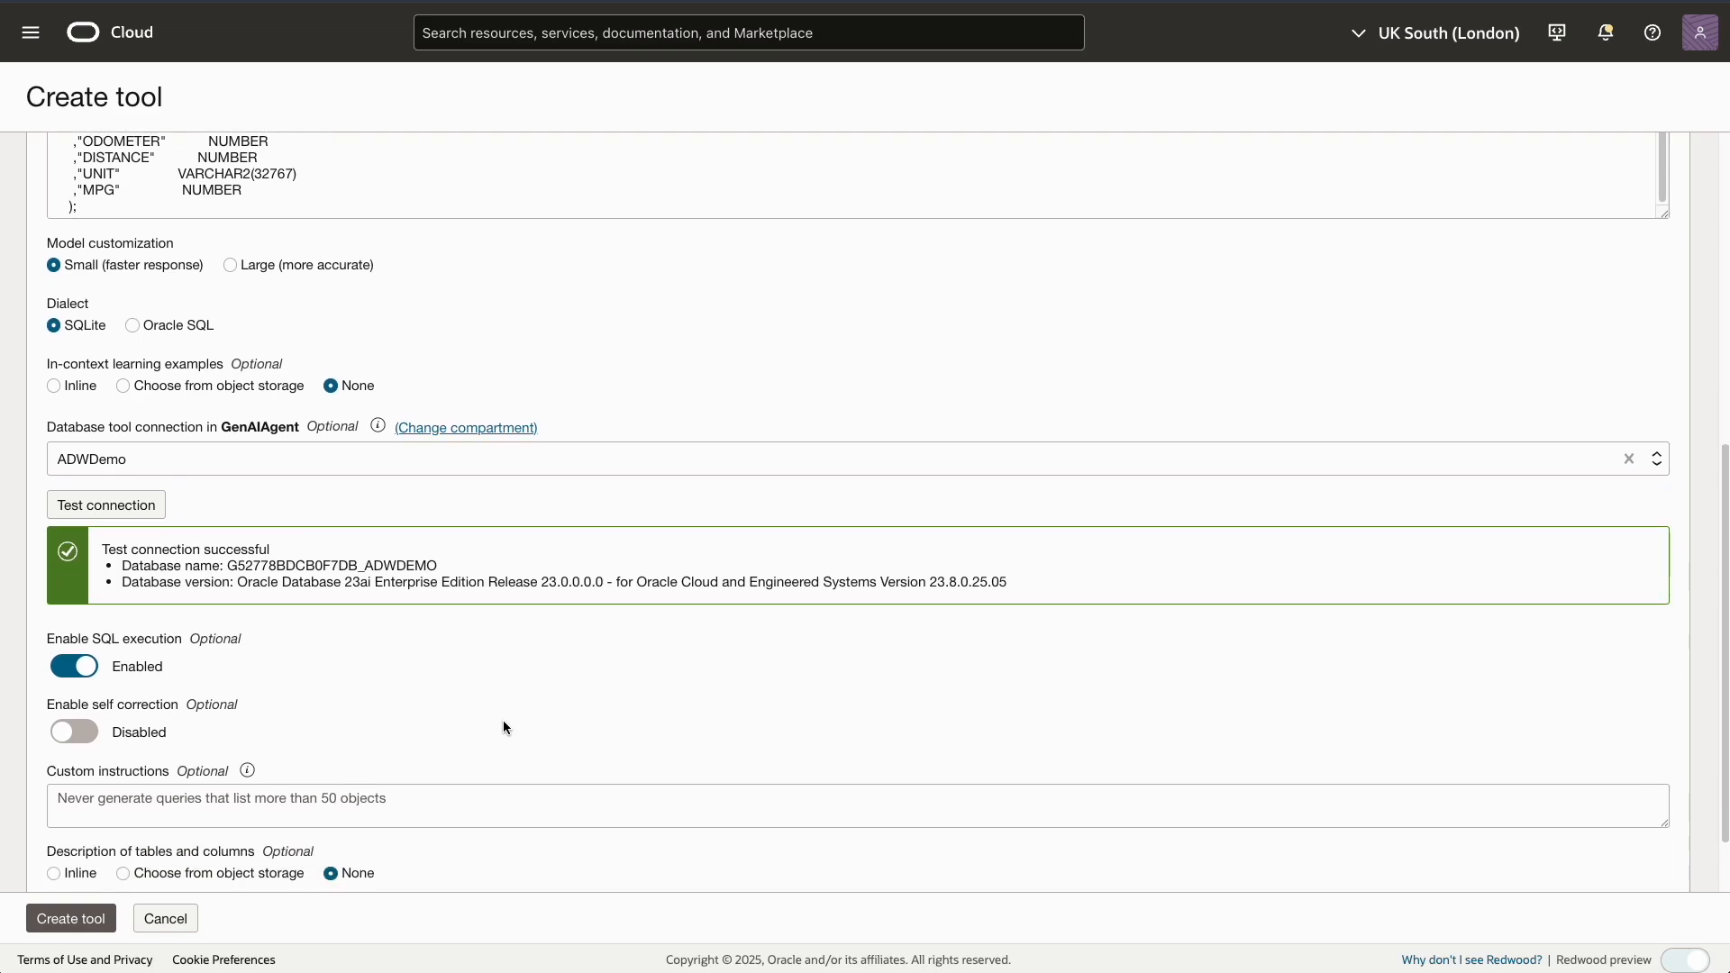
pyautogui.scroll(-1, 503, 727)
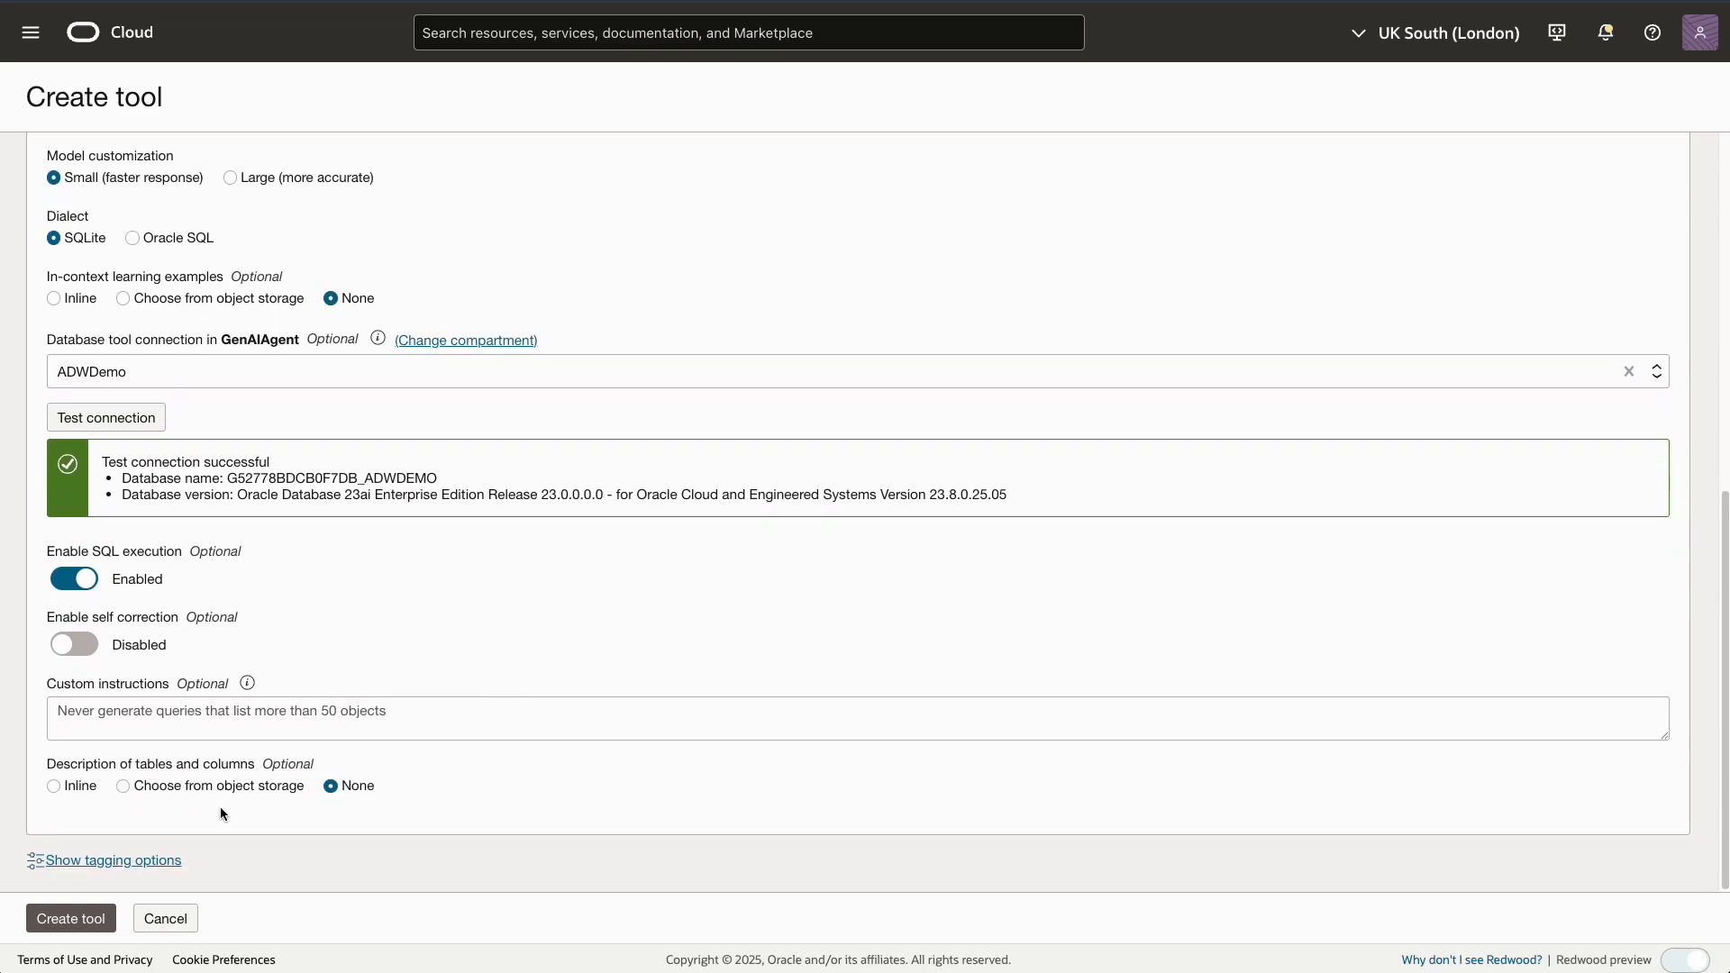
pyautogui.click(56, 787)
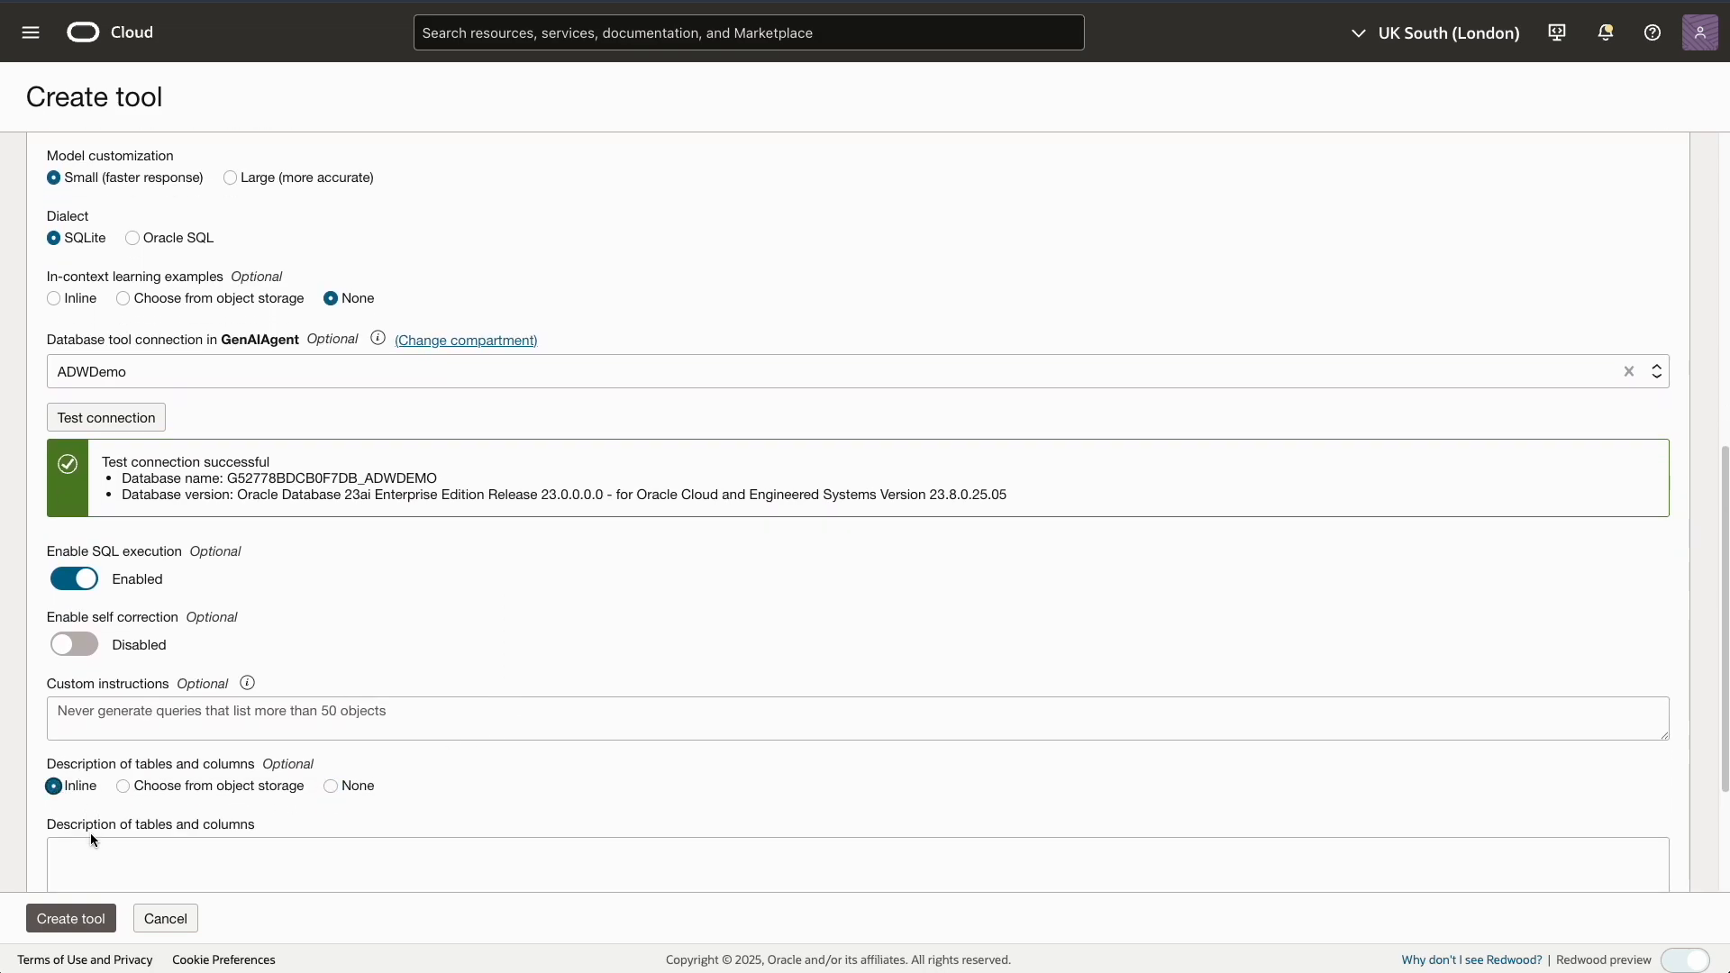
pyautogui.scroll(-2, 90, 833)
pyautogui.click(86, 781)
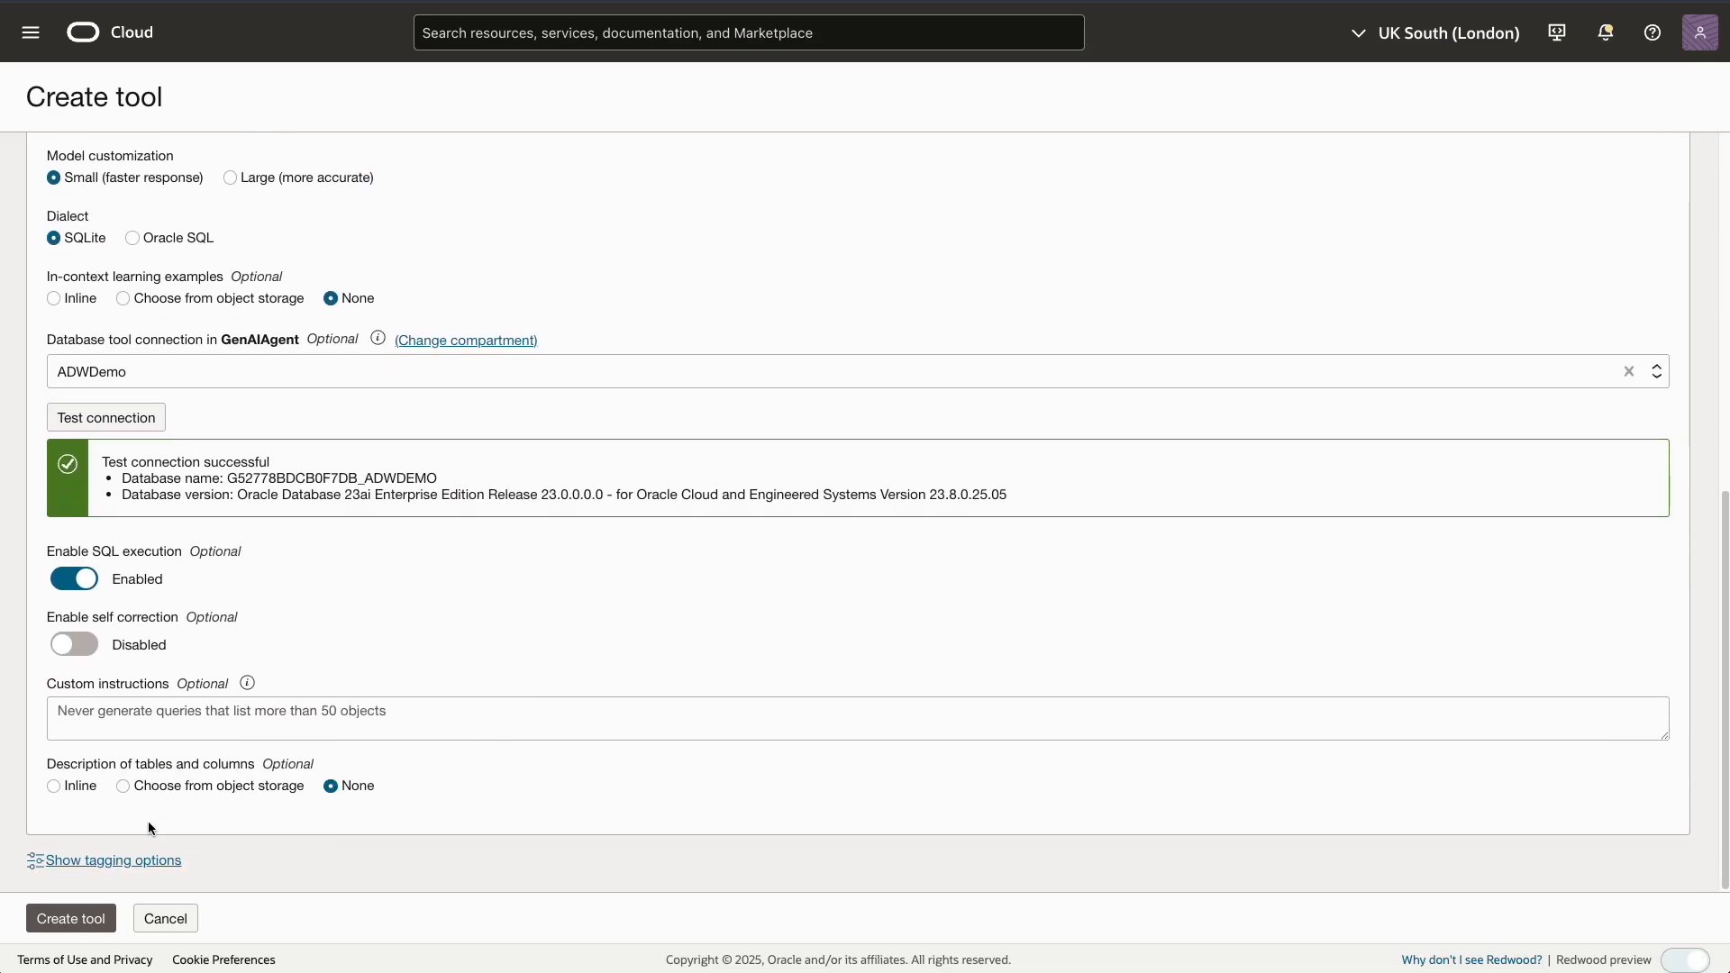
pyautogui.click(55, 786)
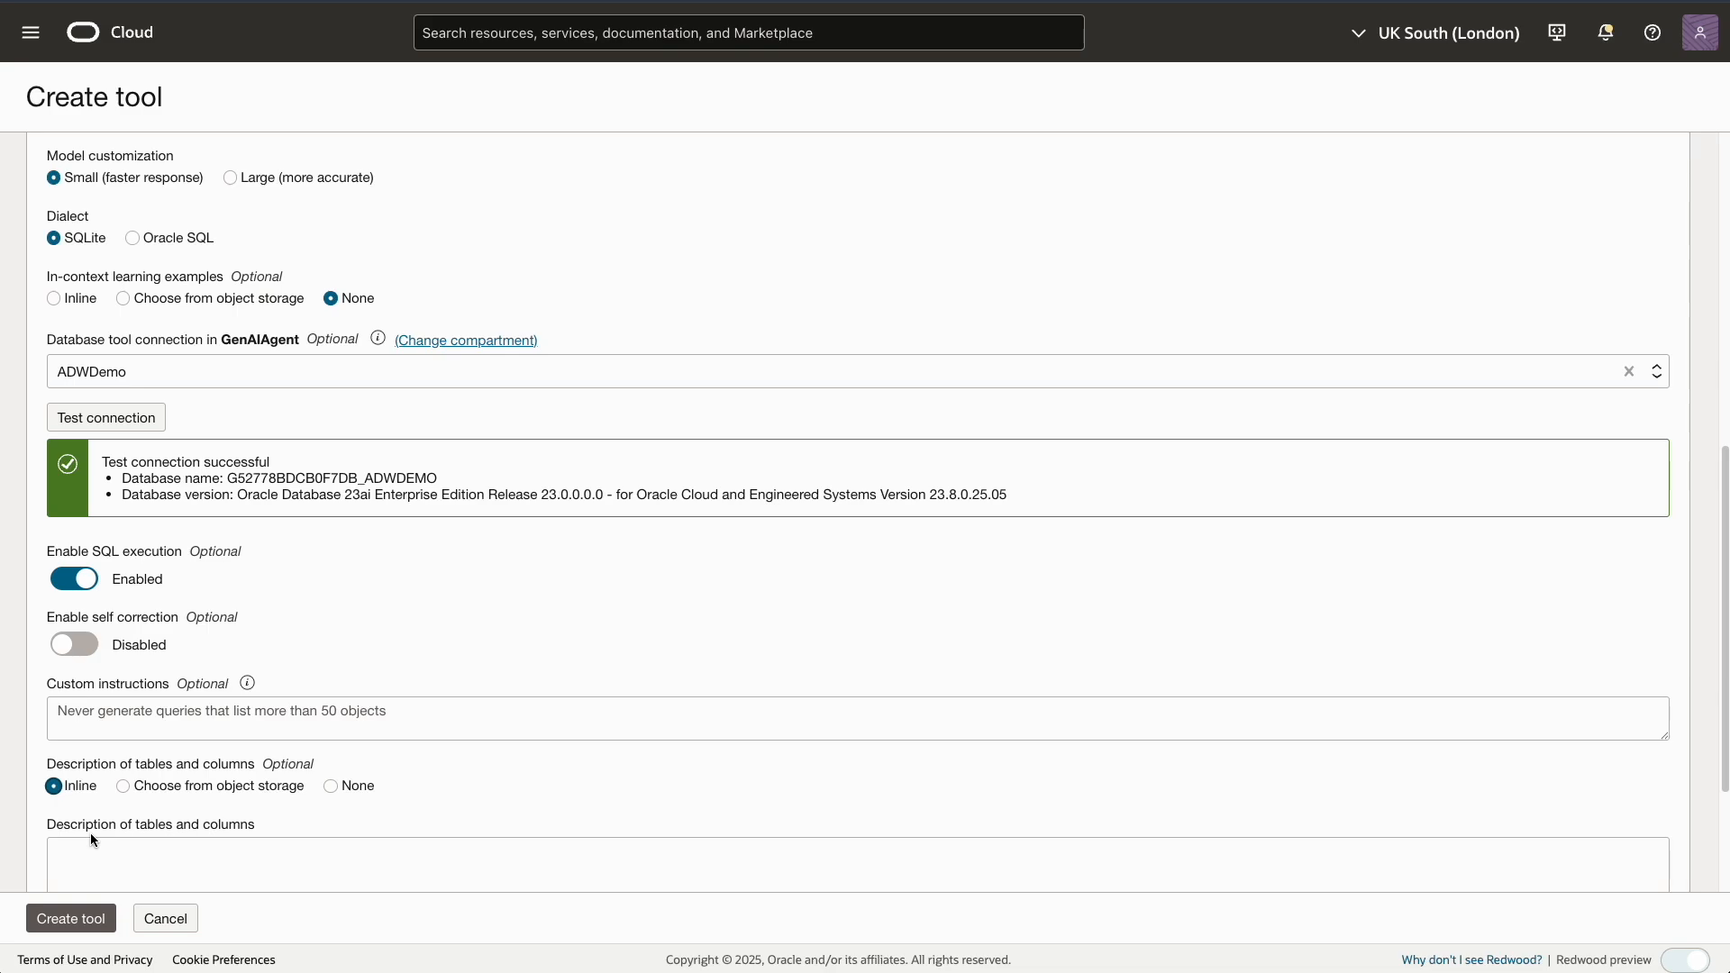
pyautogui.scroll(-1, 91, 833)
pyautogui.click(87, 781)
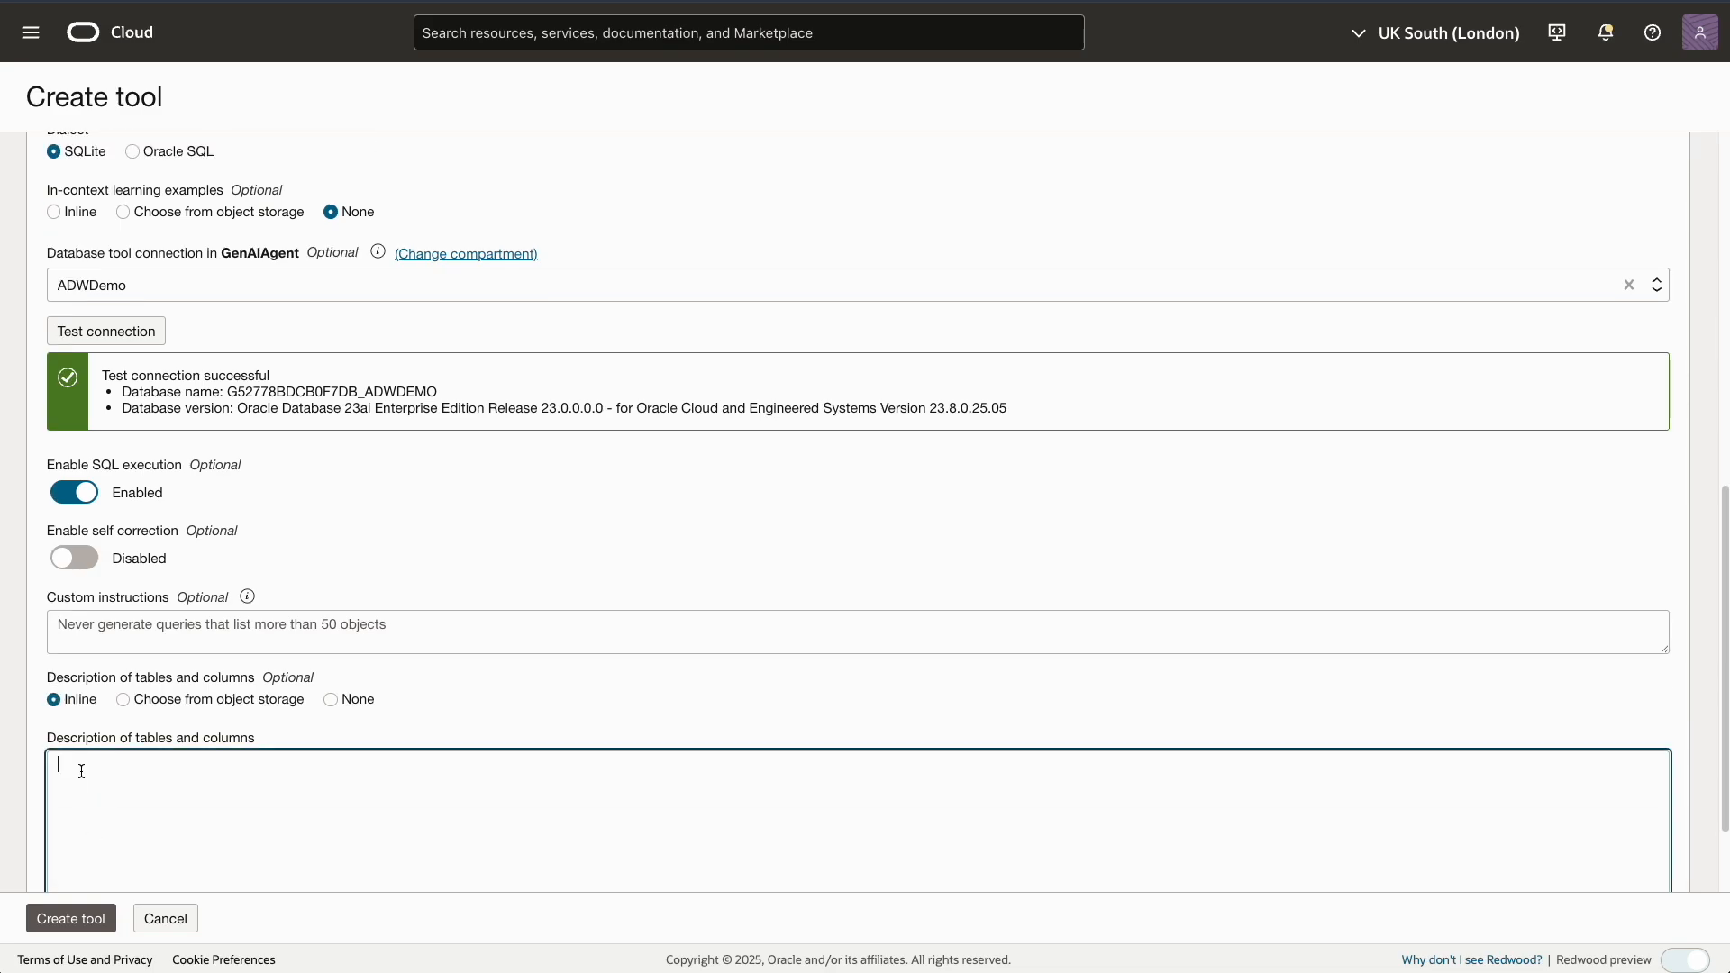
pyautogui.write('Details is the make and model of the vehicle')
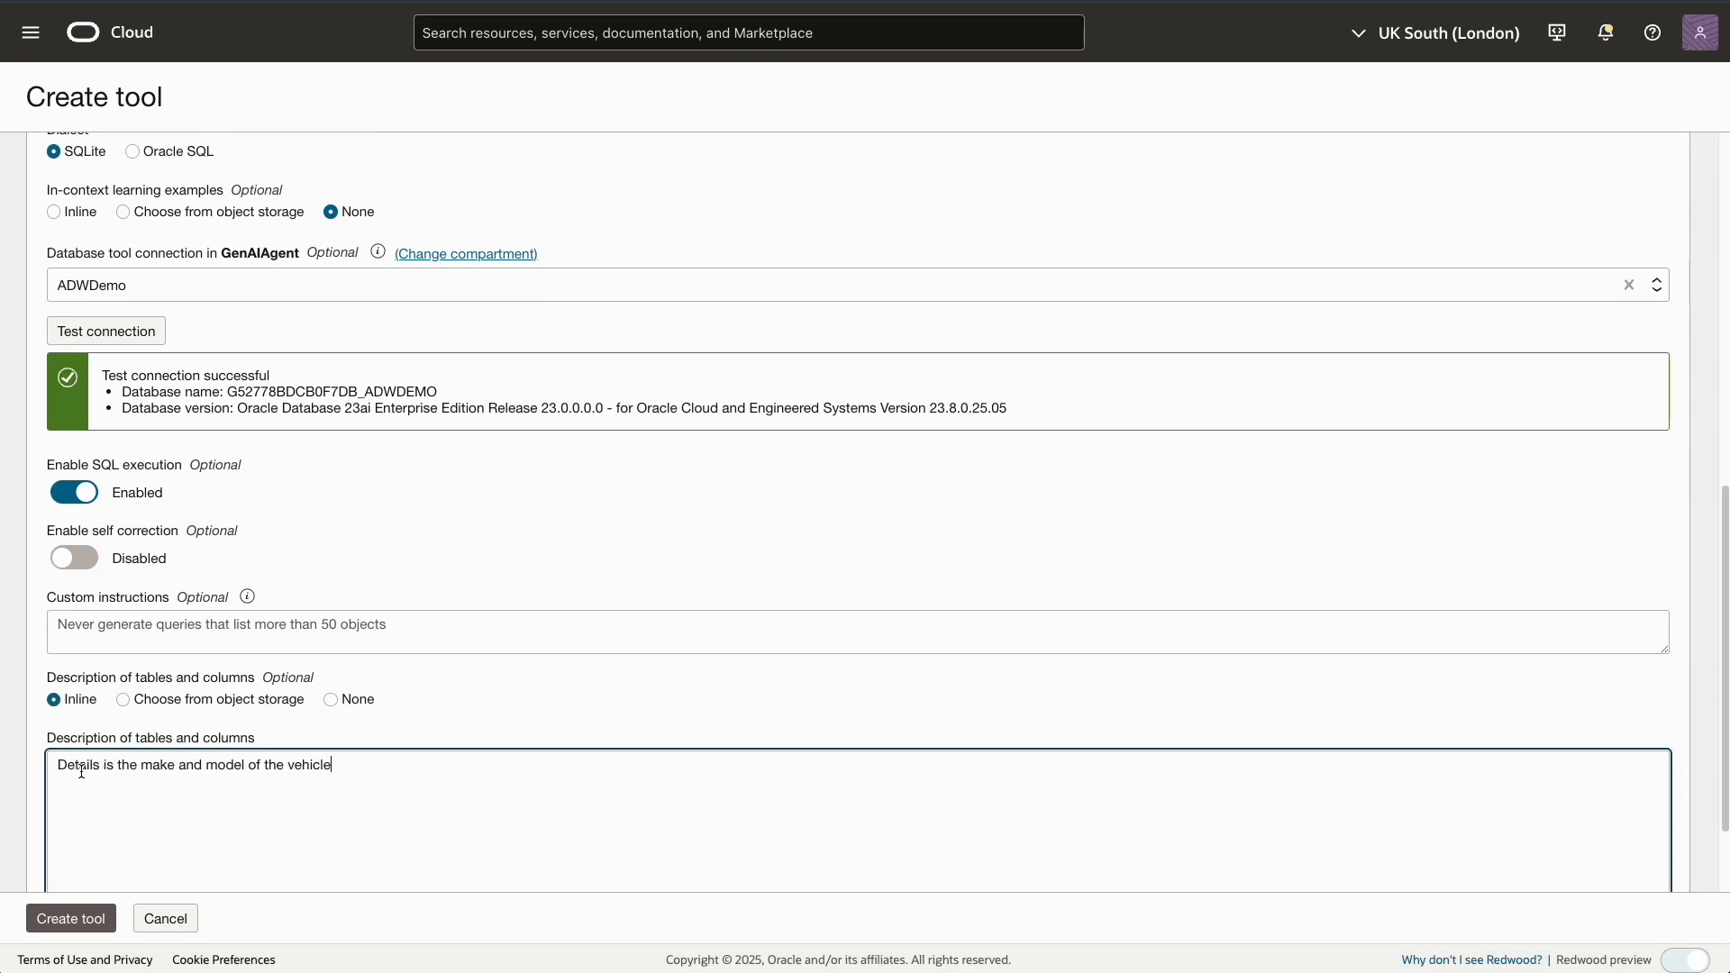
pyautogui.click(79, 925)
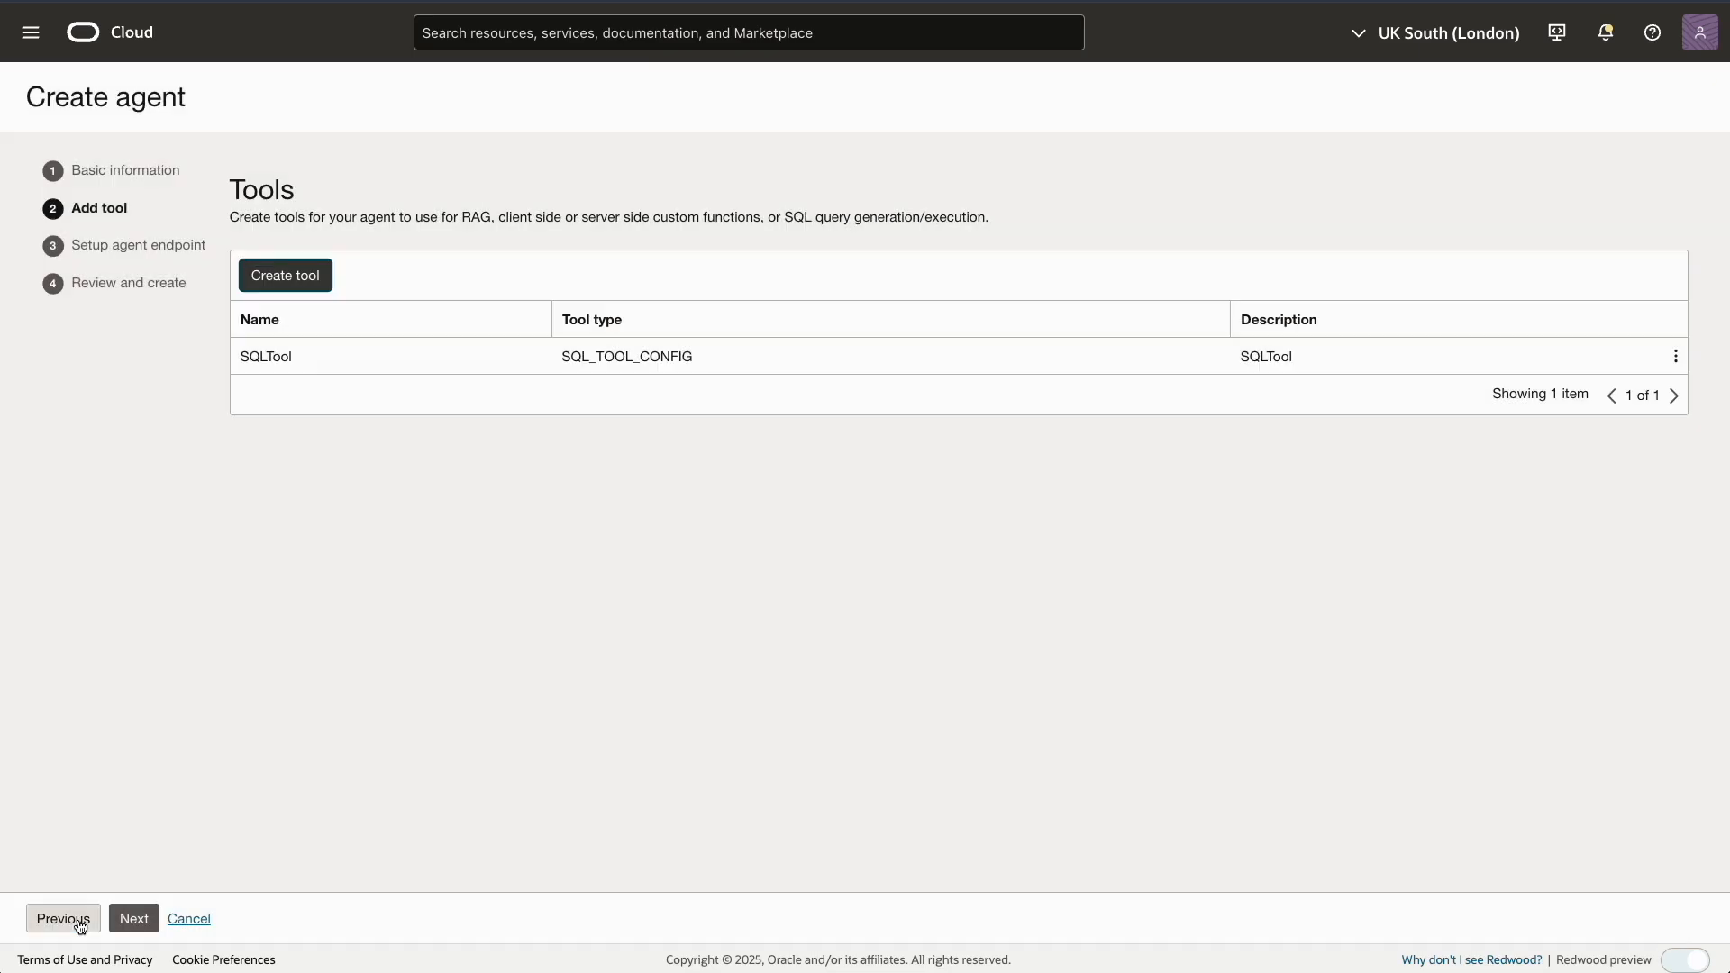
# Leave every endpoint guardrail disabled and continue to the Review and create step
pyautogui.click(131, 922)
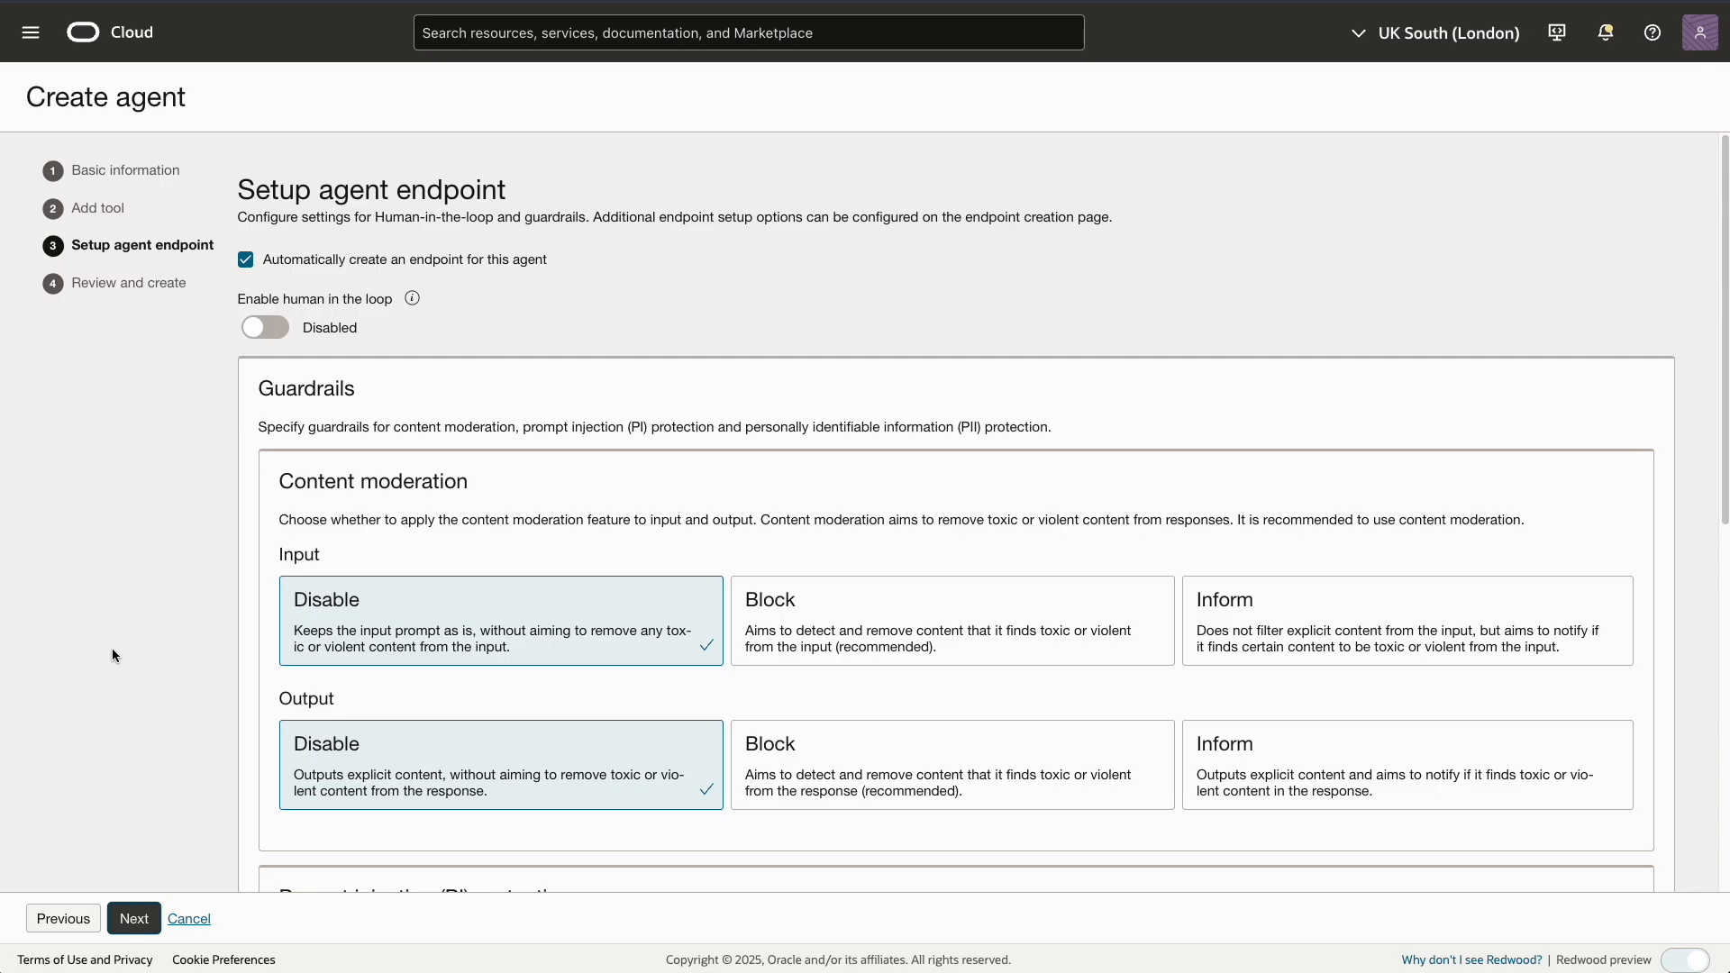
pyautogui.scroll(-2, 112, 646)
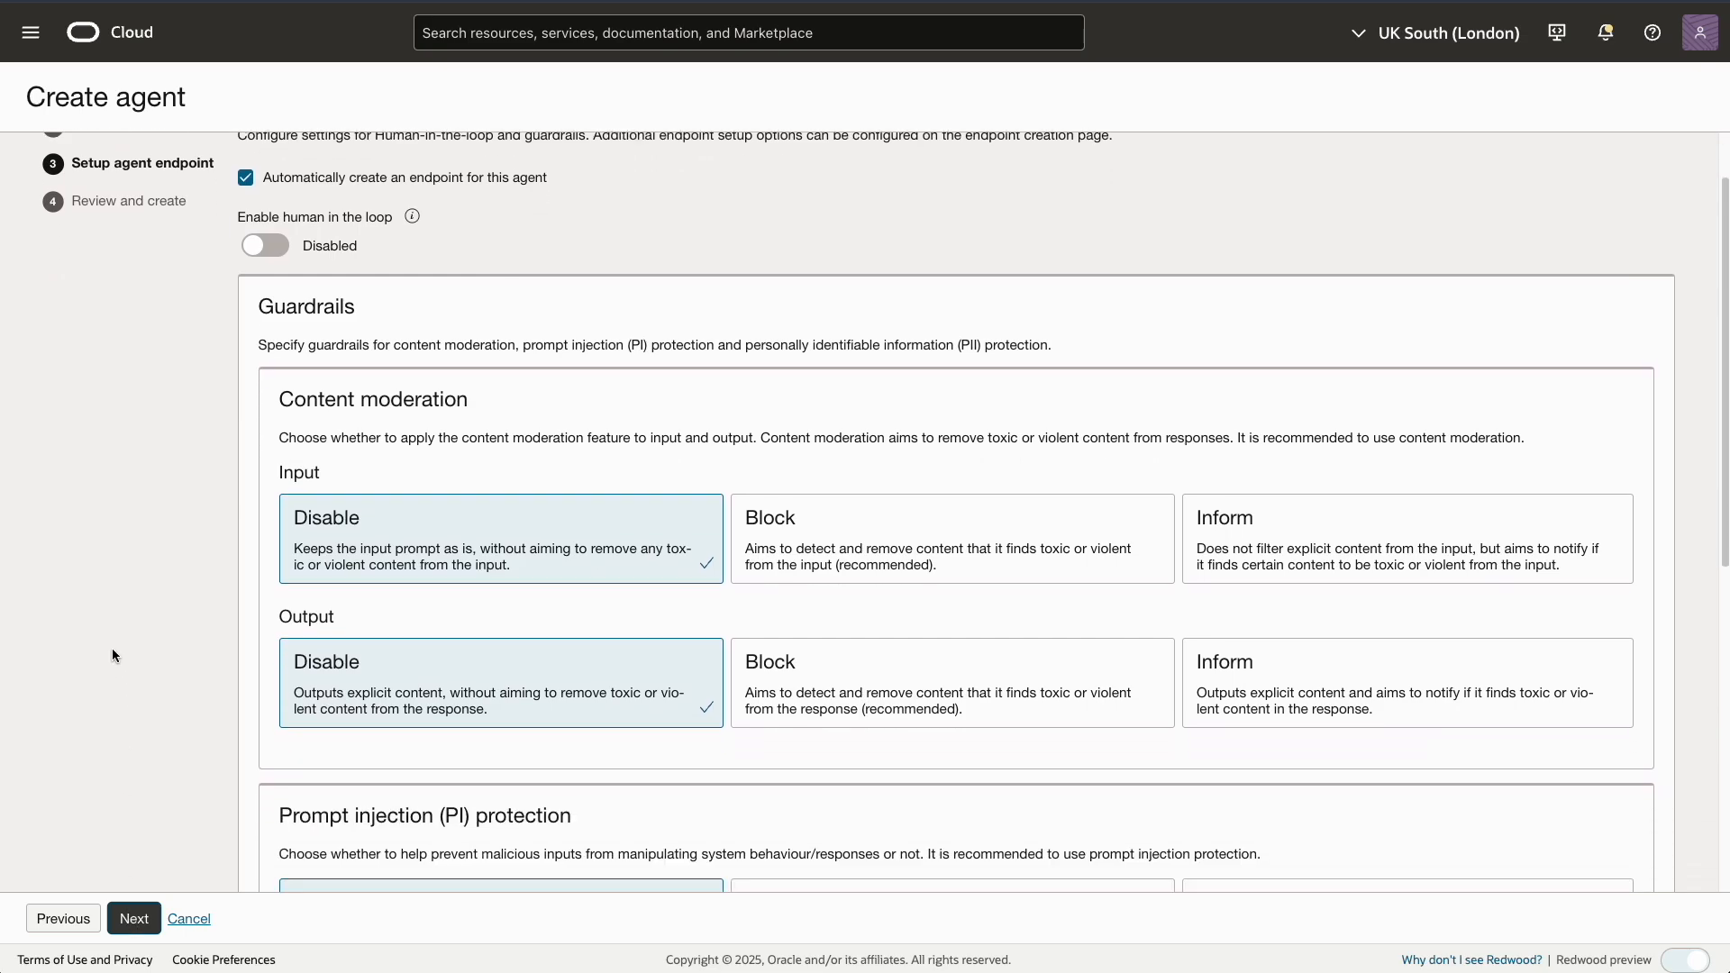
pyautogui.scroll(-4, 112, 647)
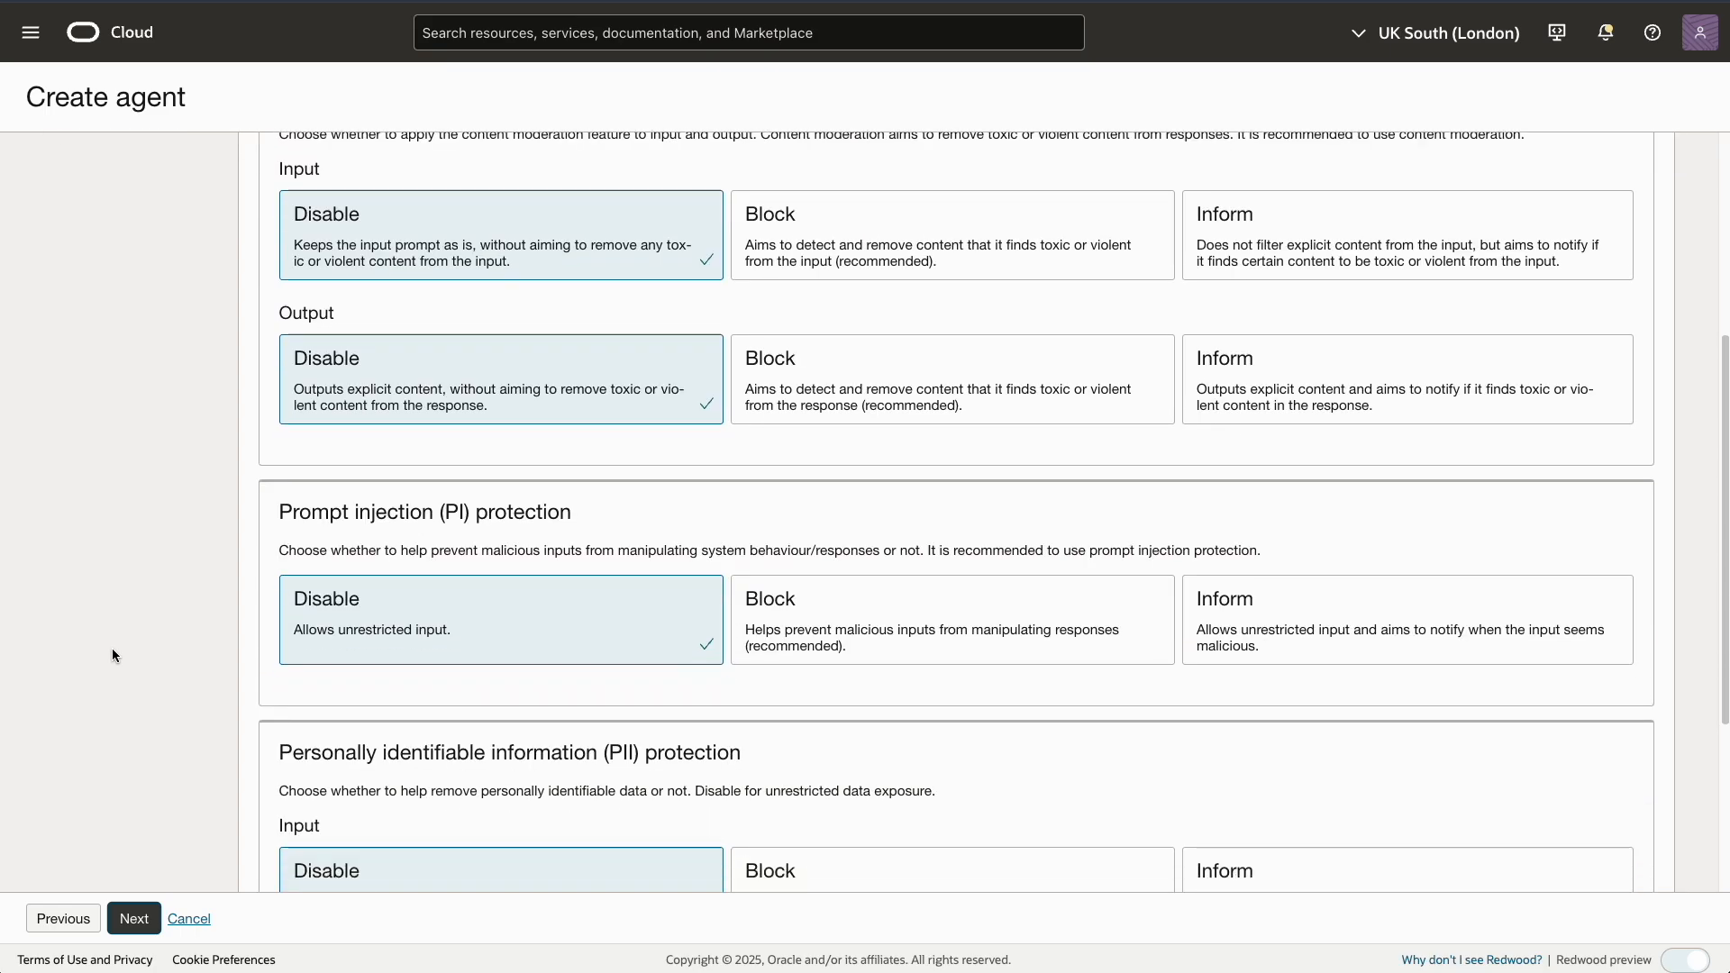
pyautogui.scroll(-3, 112, 647)
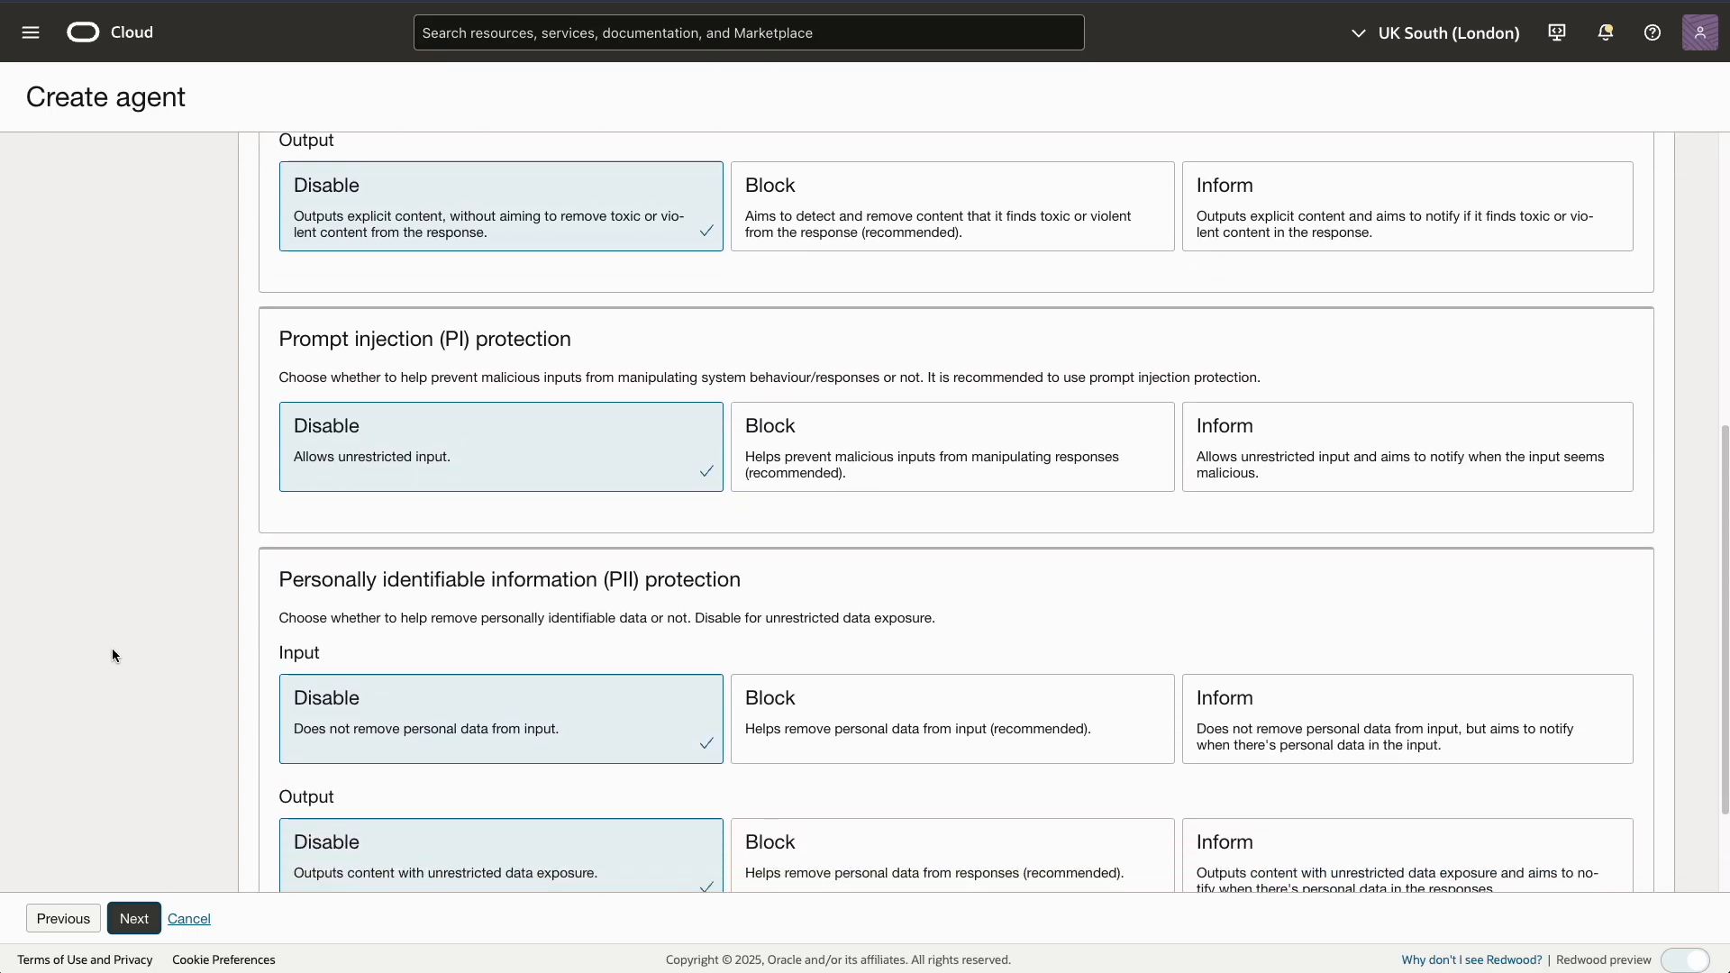
pyautogui.scroll(-2, 112, 647)
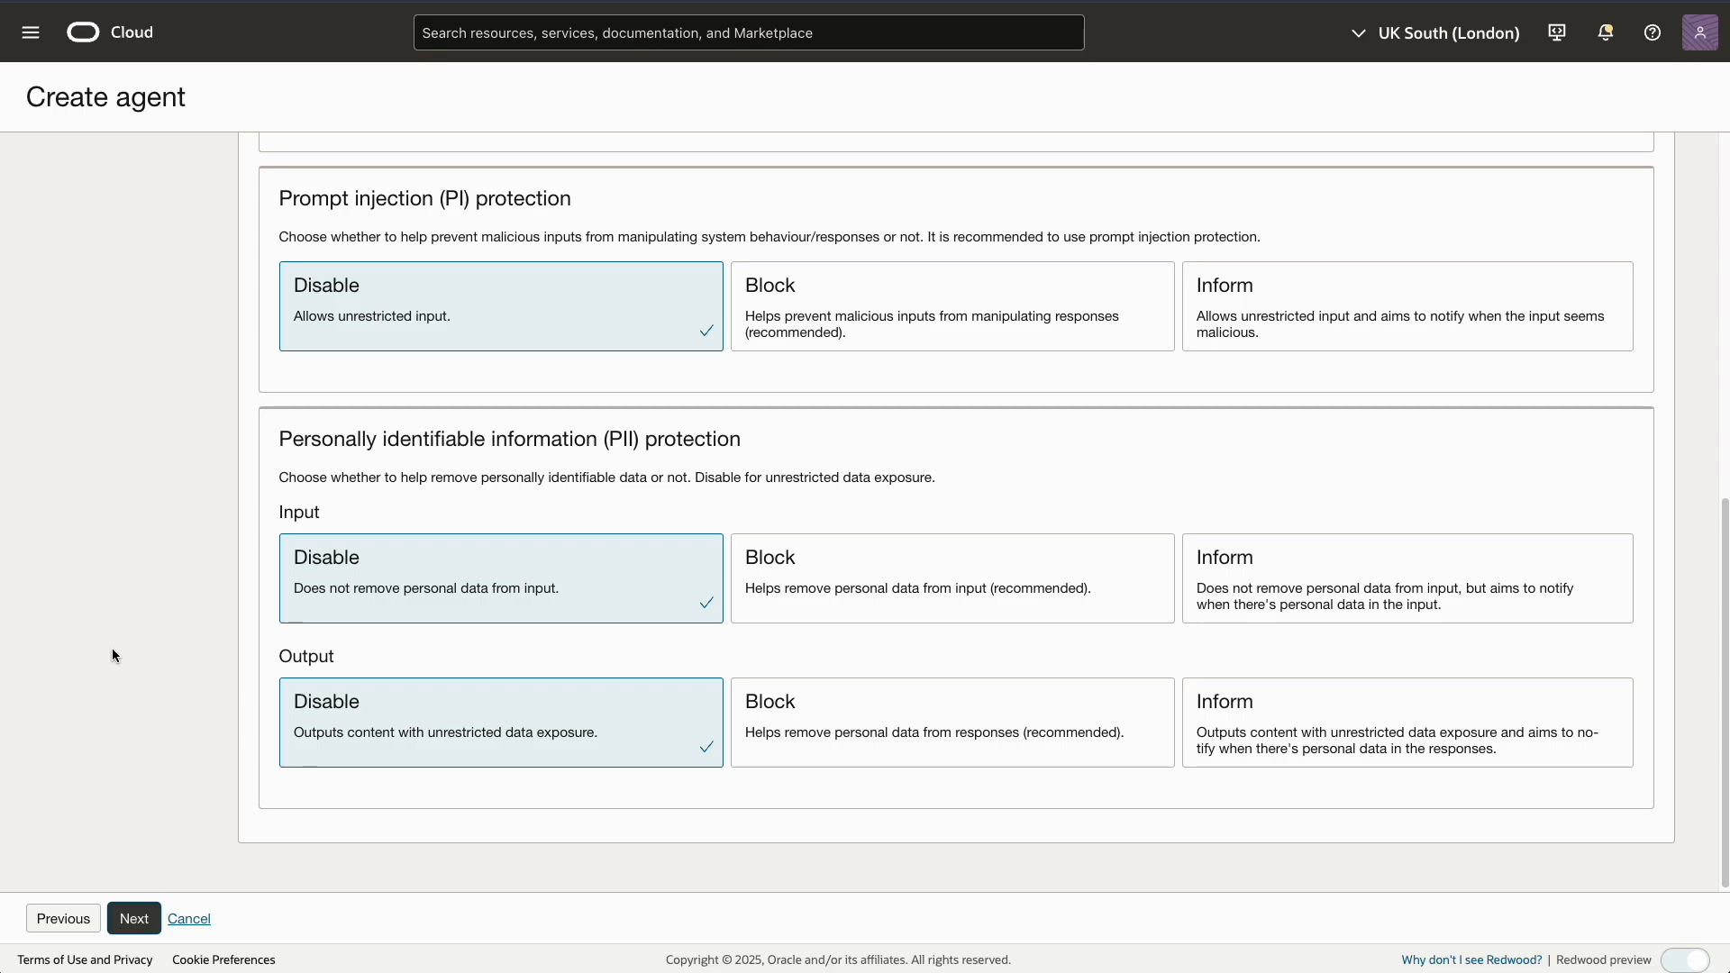
pyautogui.scroll(6, 112, 647)
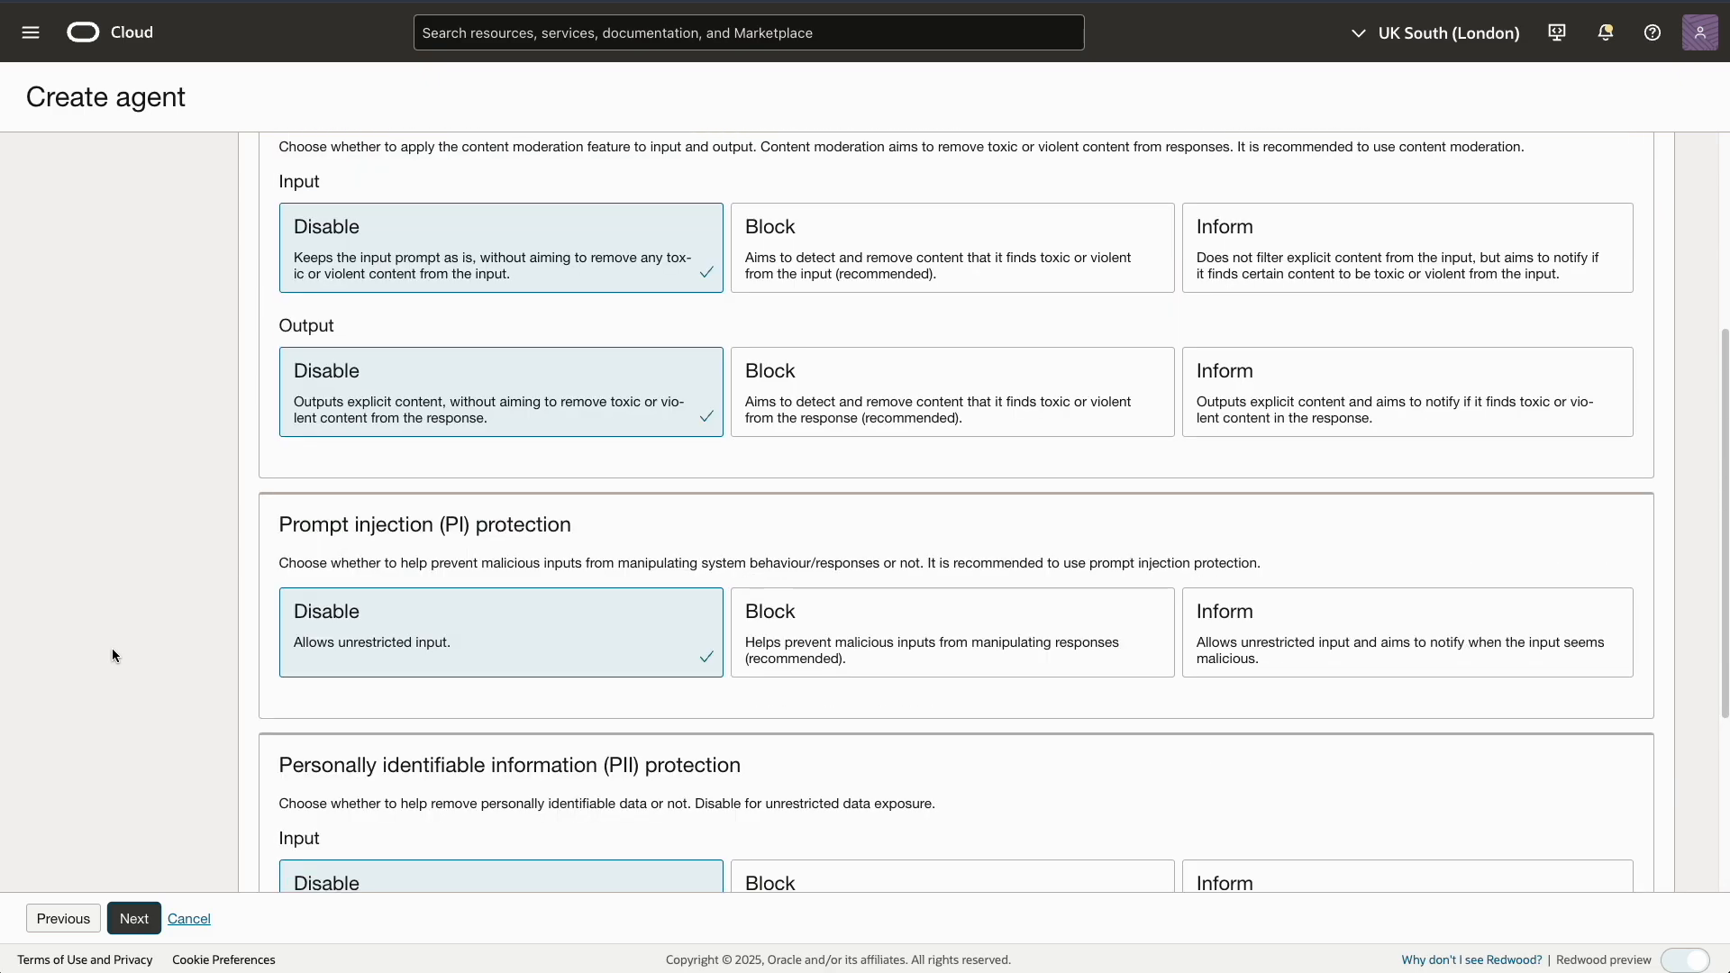
pyautogui.scroll(4, 111, 646)
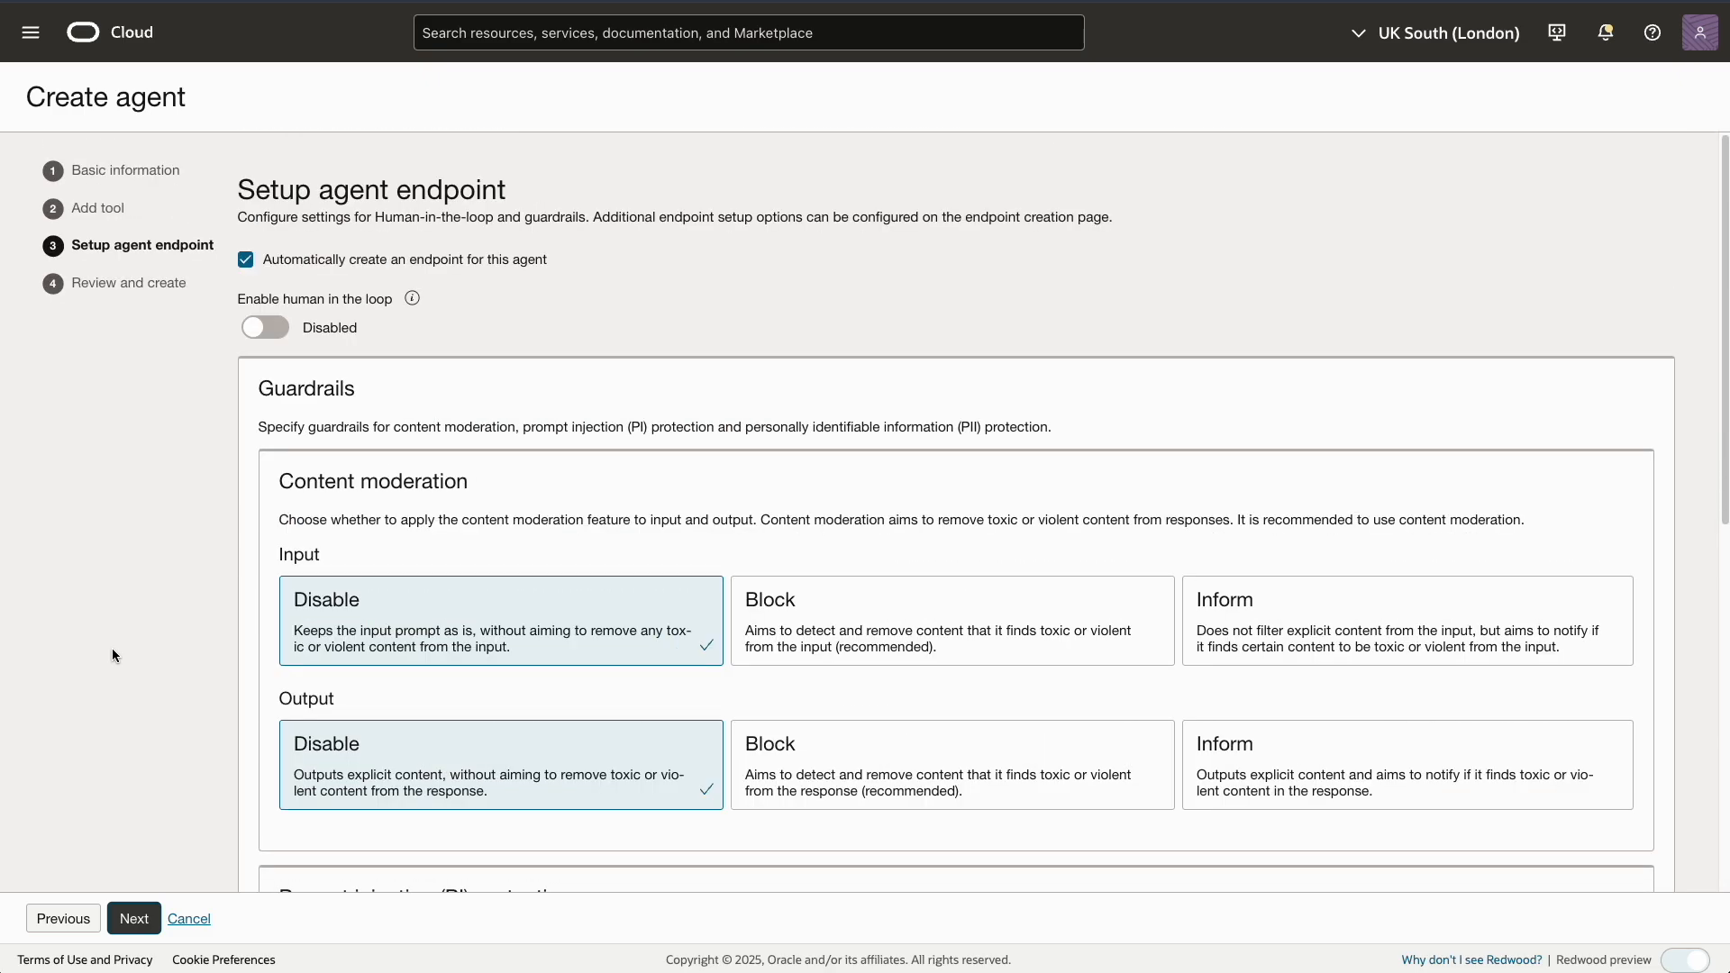
pyautogui.click(134, 918)
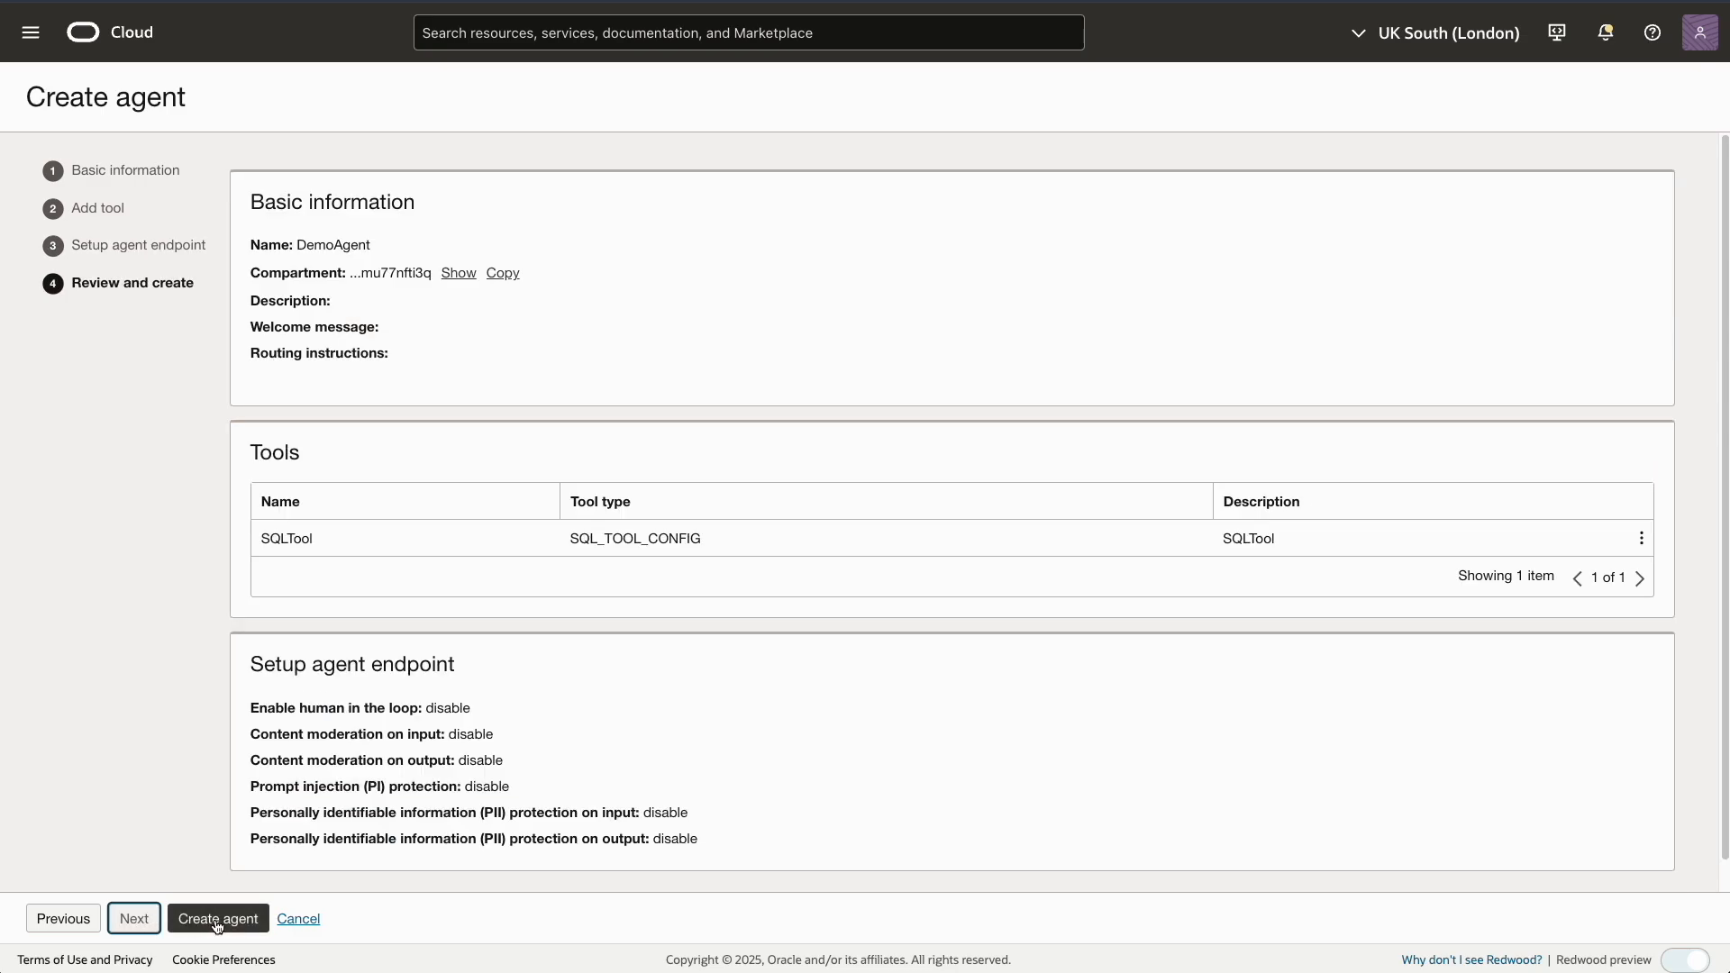
# Create DemoAgent after accepting the Llama 3 licence, then launch a chat from its details page
pyautogui.click(217, 918)
pyautogui.click(468, 439)
pyautogui.click(491, 514)
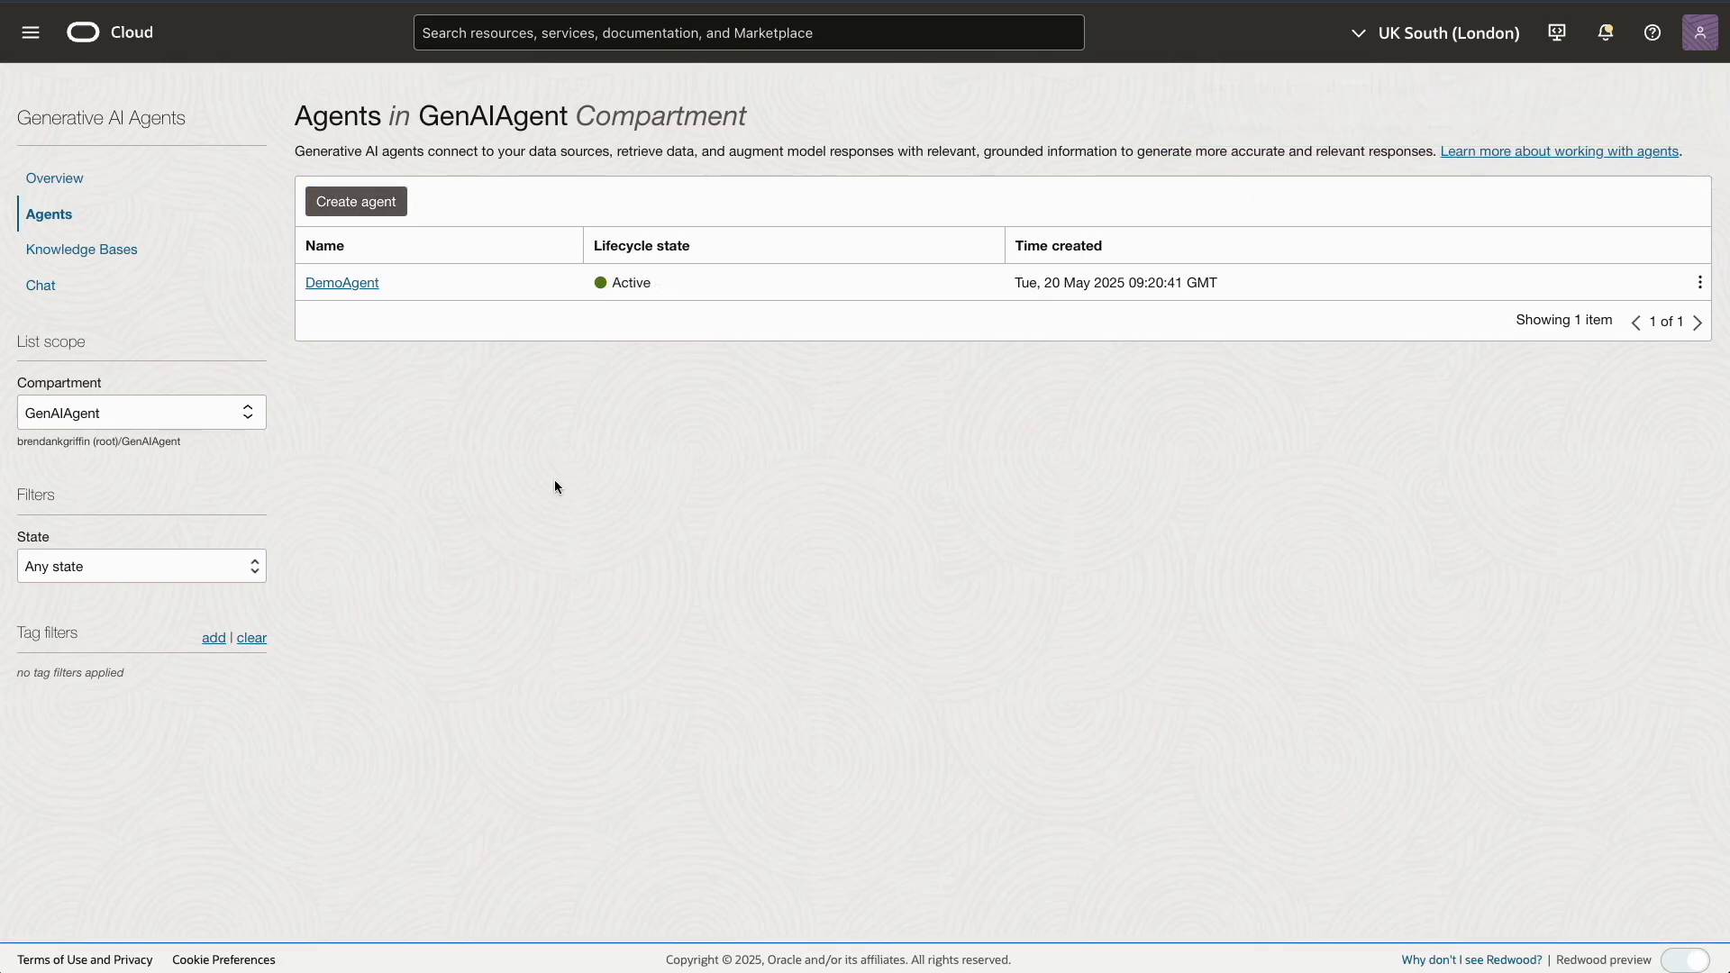
pyautogui.click(339, 284)
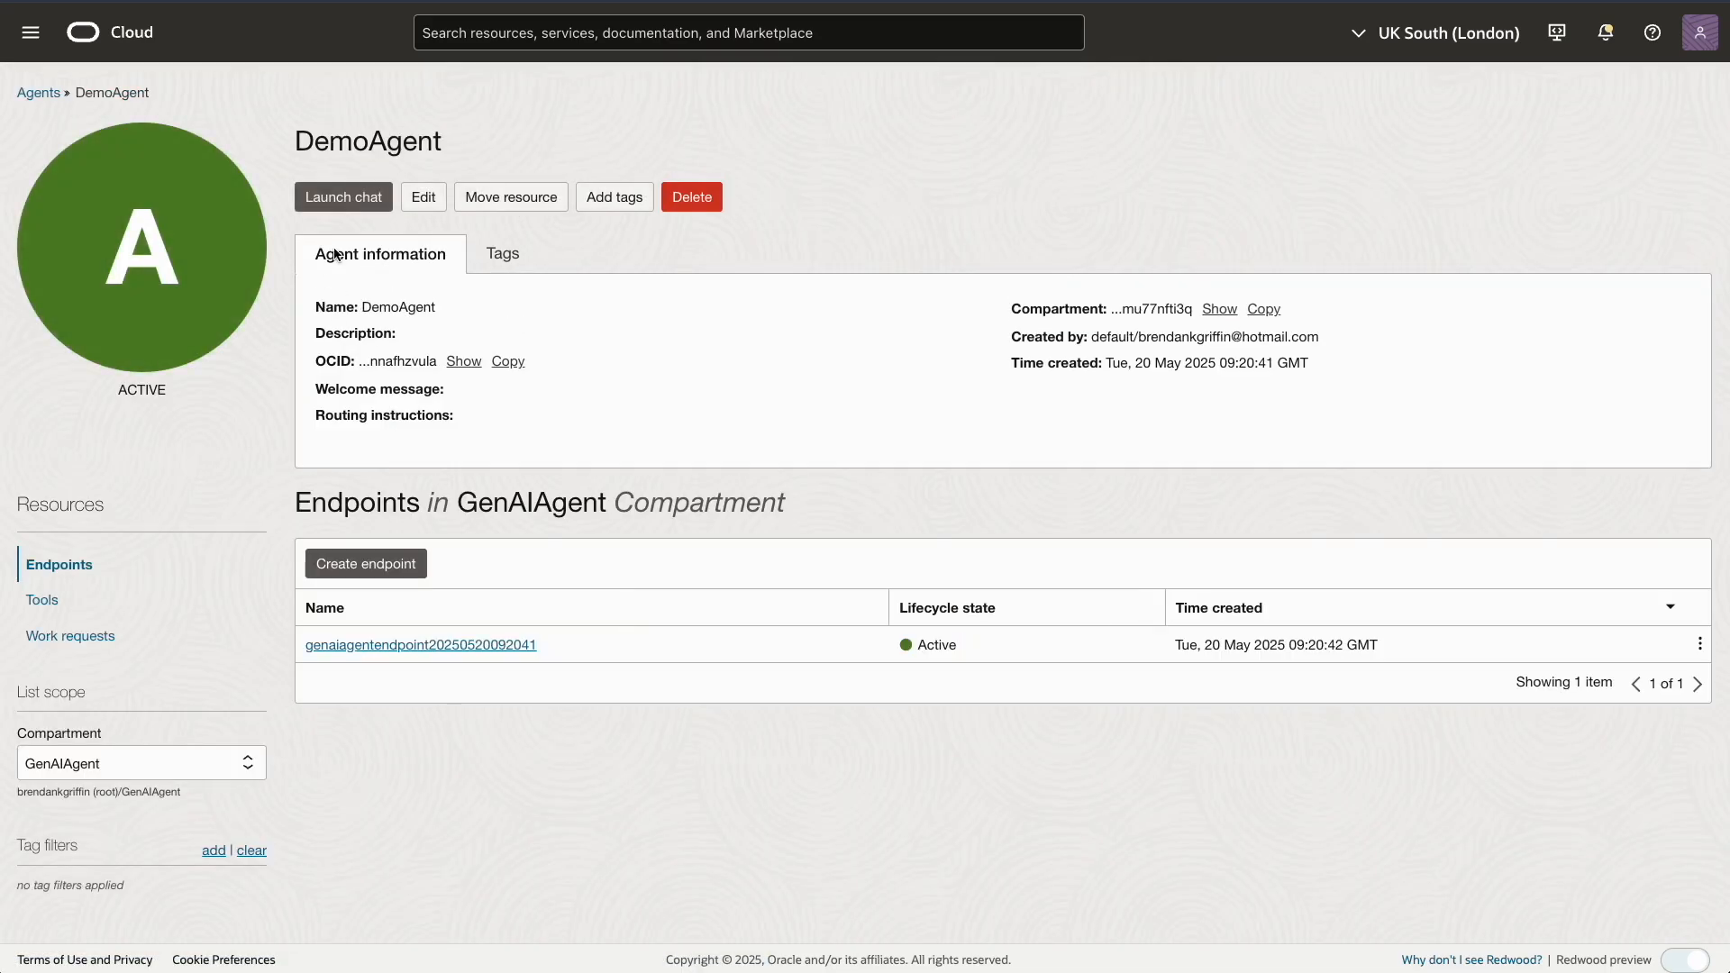
pyautogui.click(335, 199)
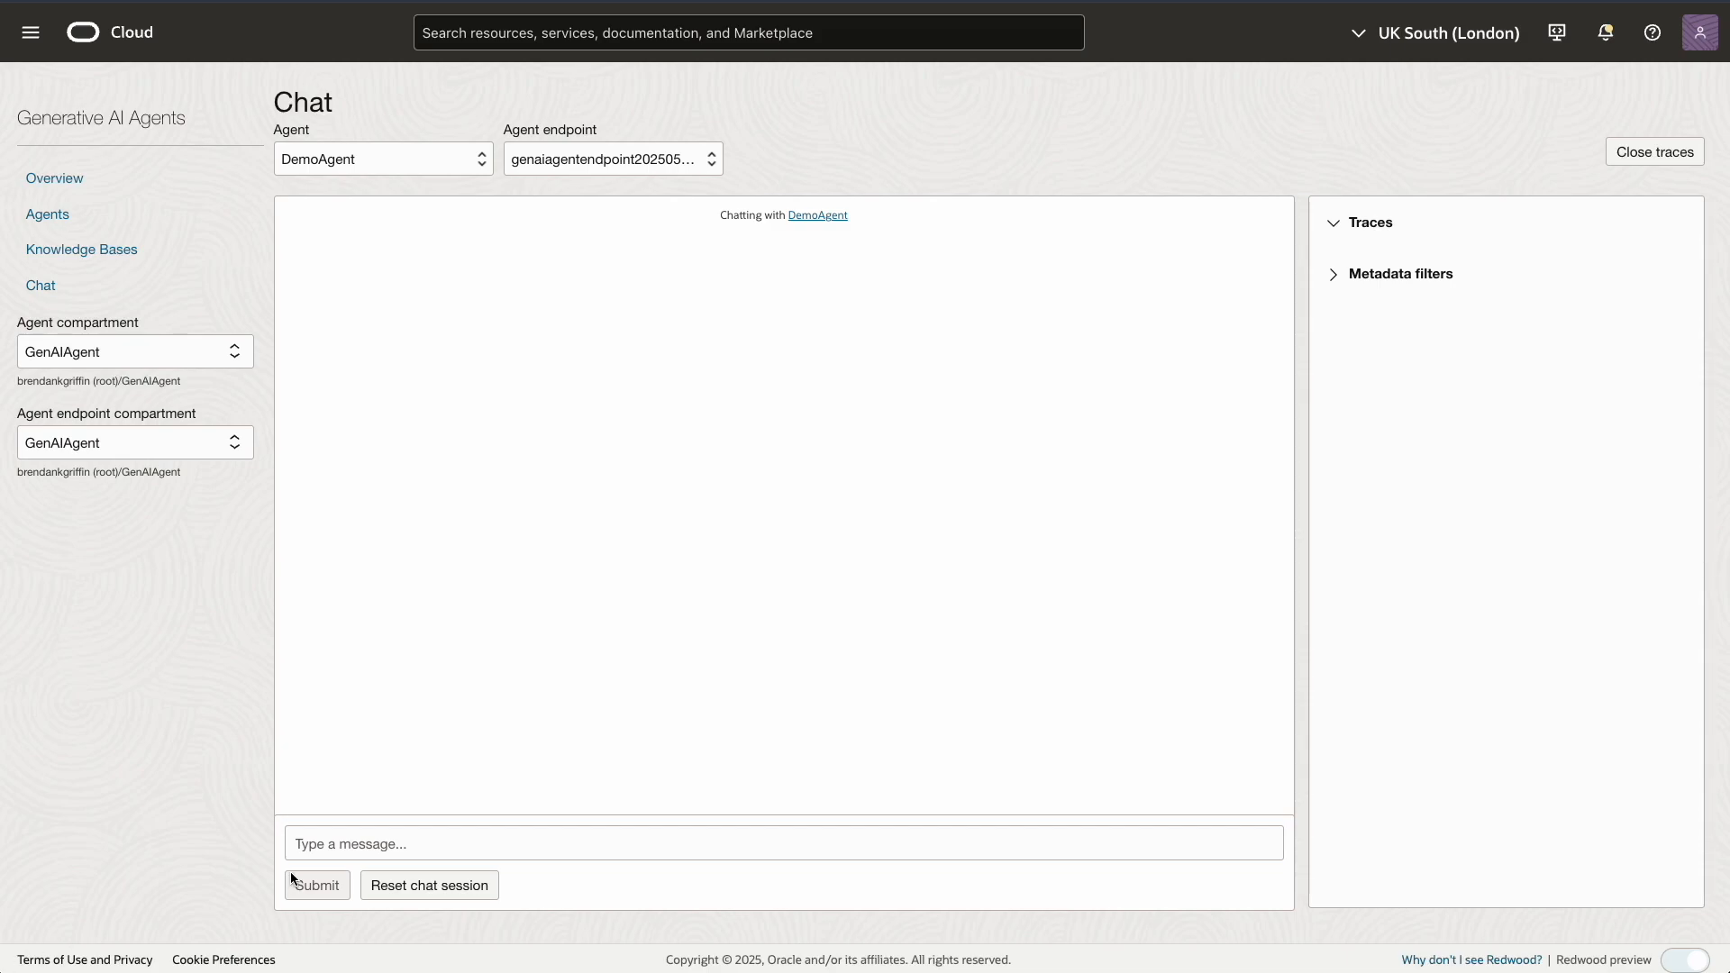
# Ask DemoAgent for the fleet's average mpg (25.657) and open the trace of its answer
pyautogui.click(314, 843)
pyautogui.write('what is the average mpg of the fleet of vehicles')
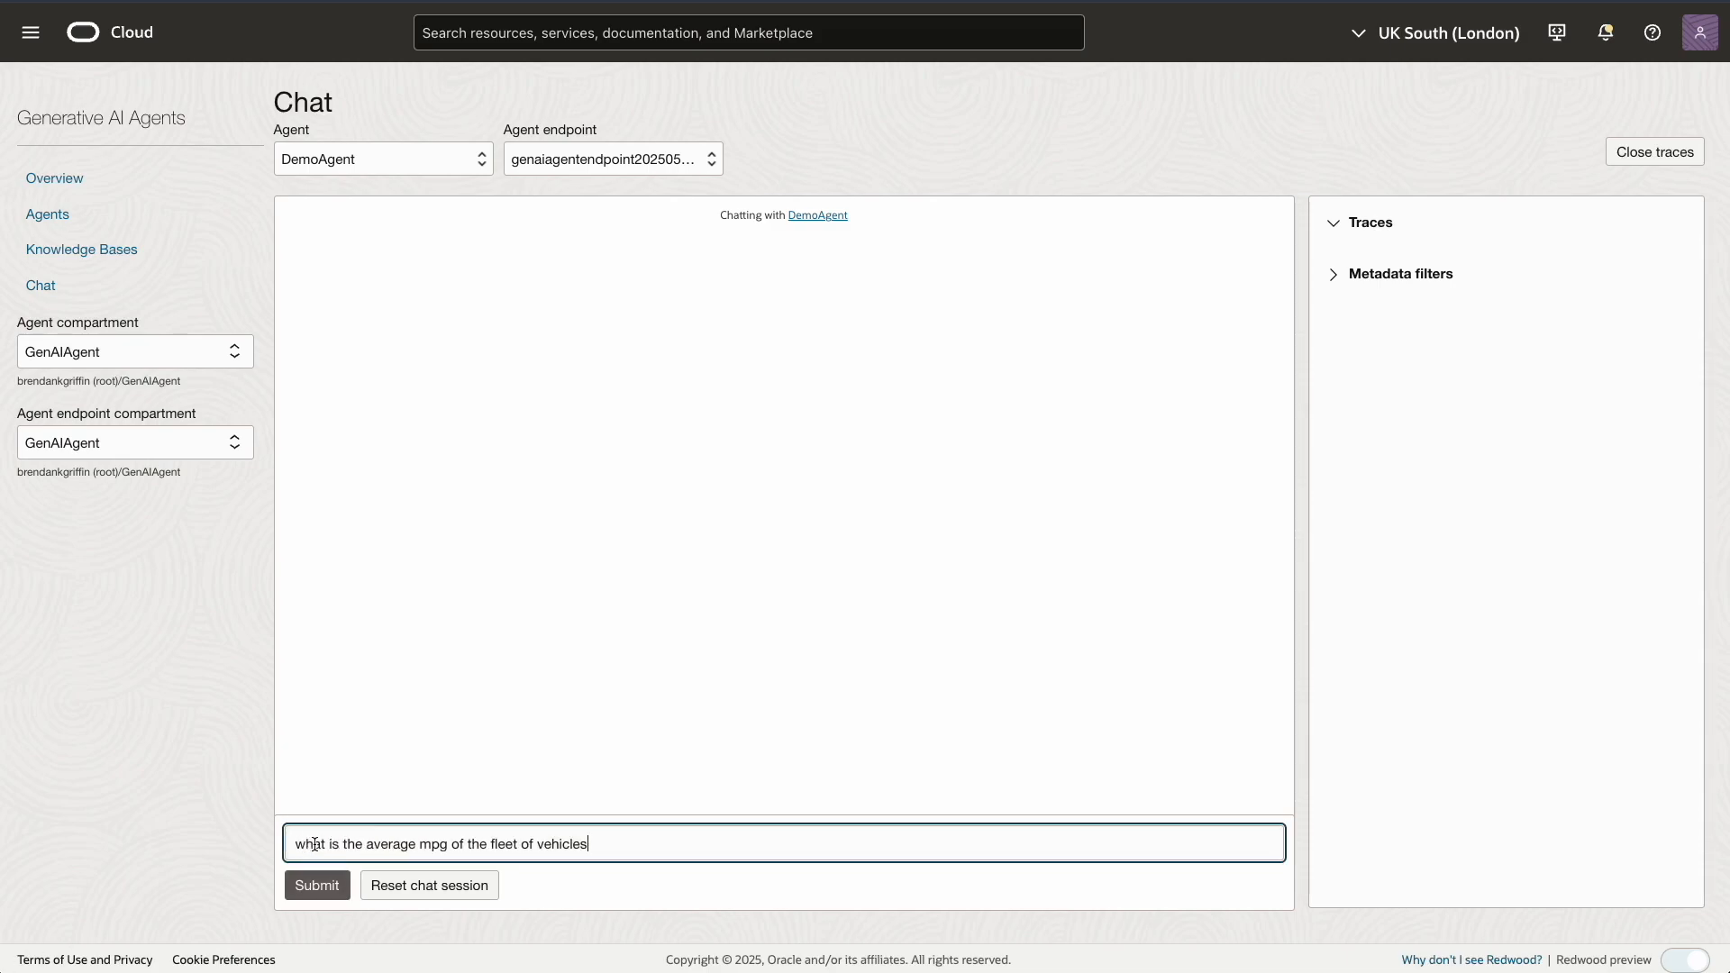
pyautogui.click(312, 886)
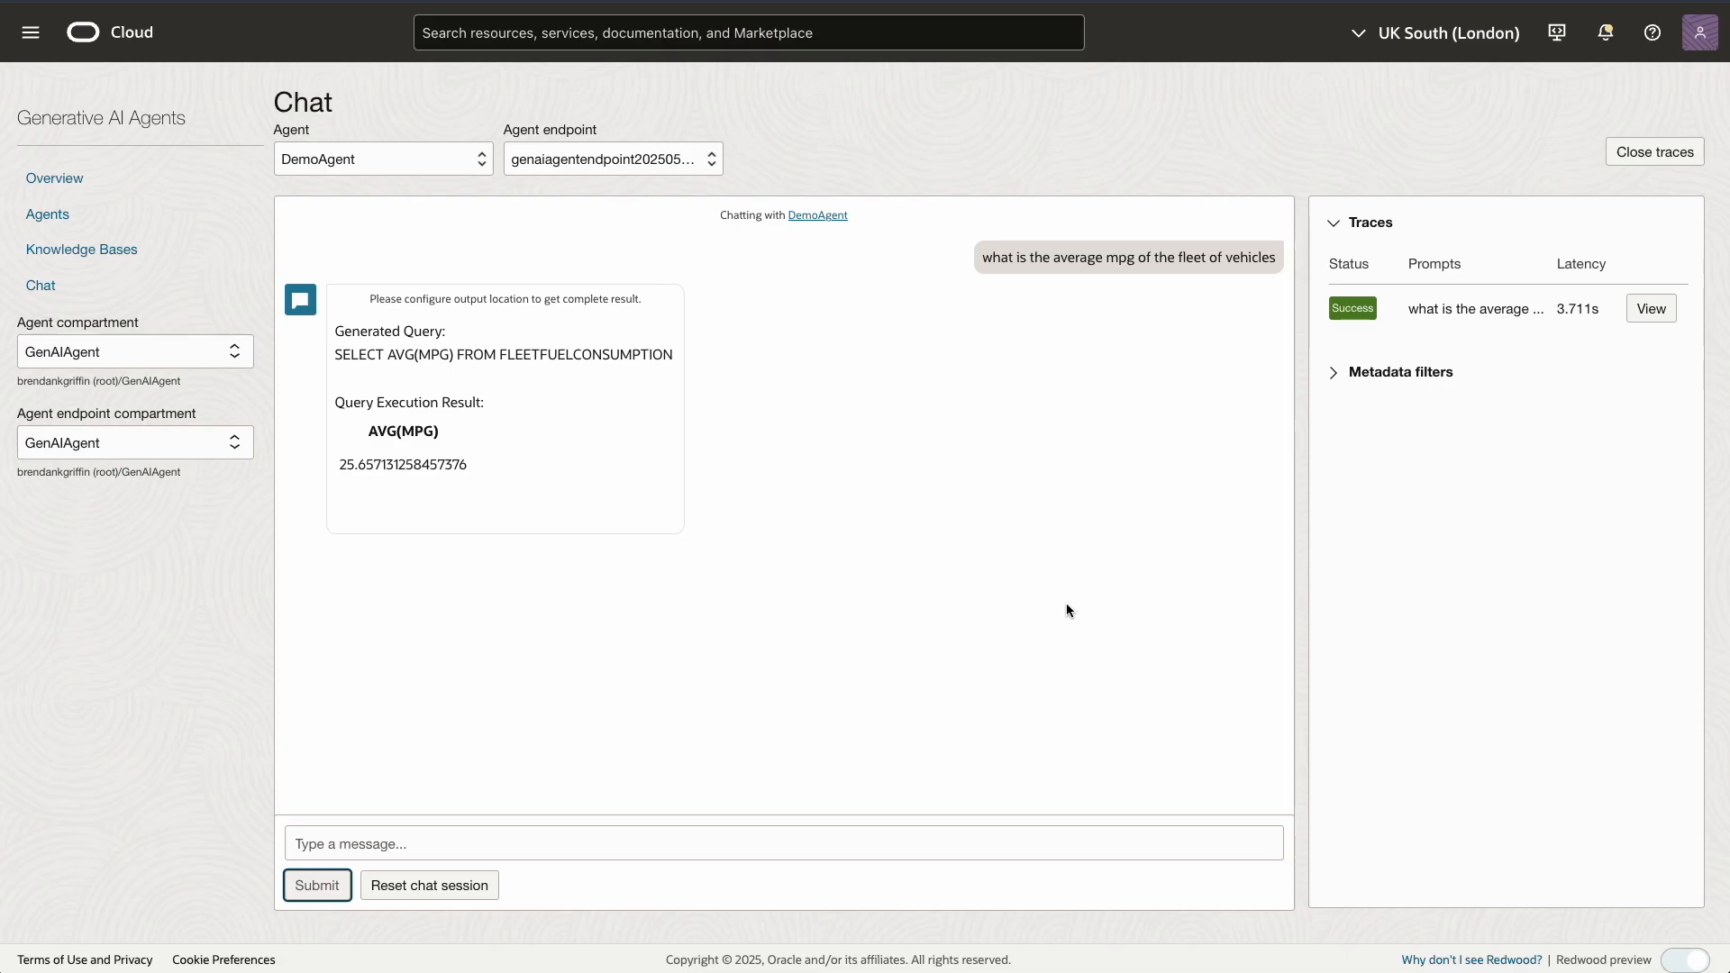
pyautogui.click(1652, 309)
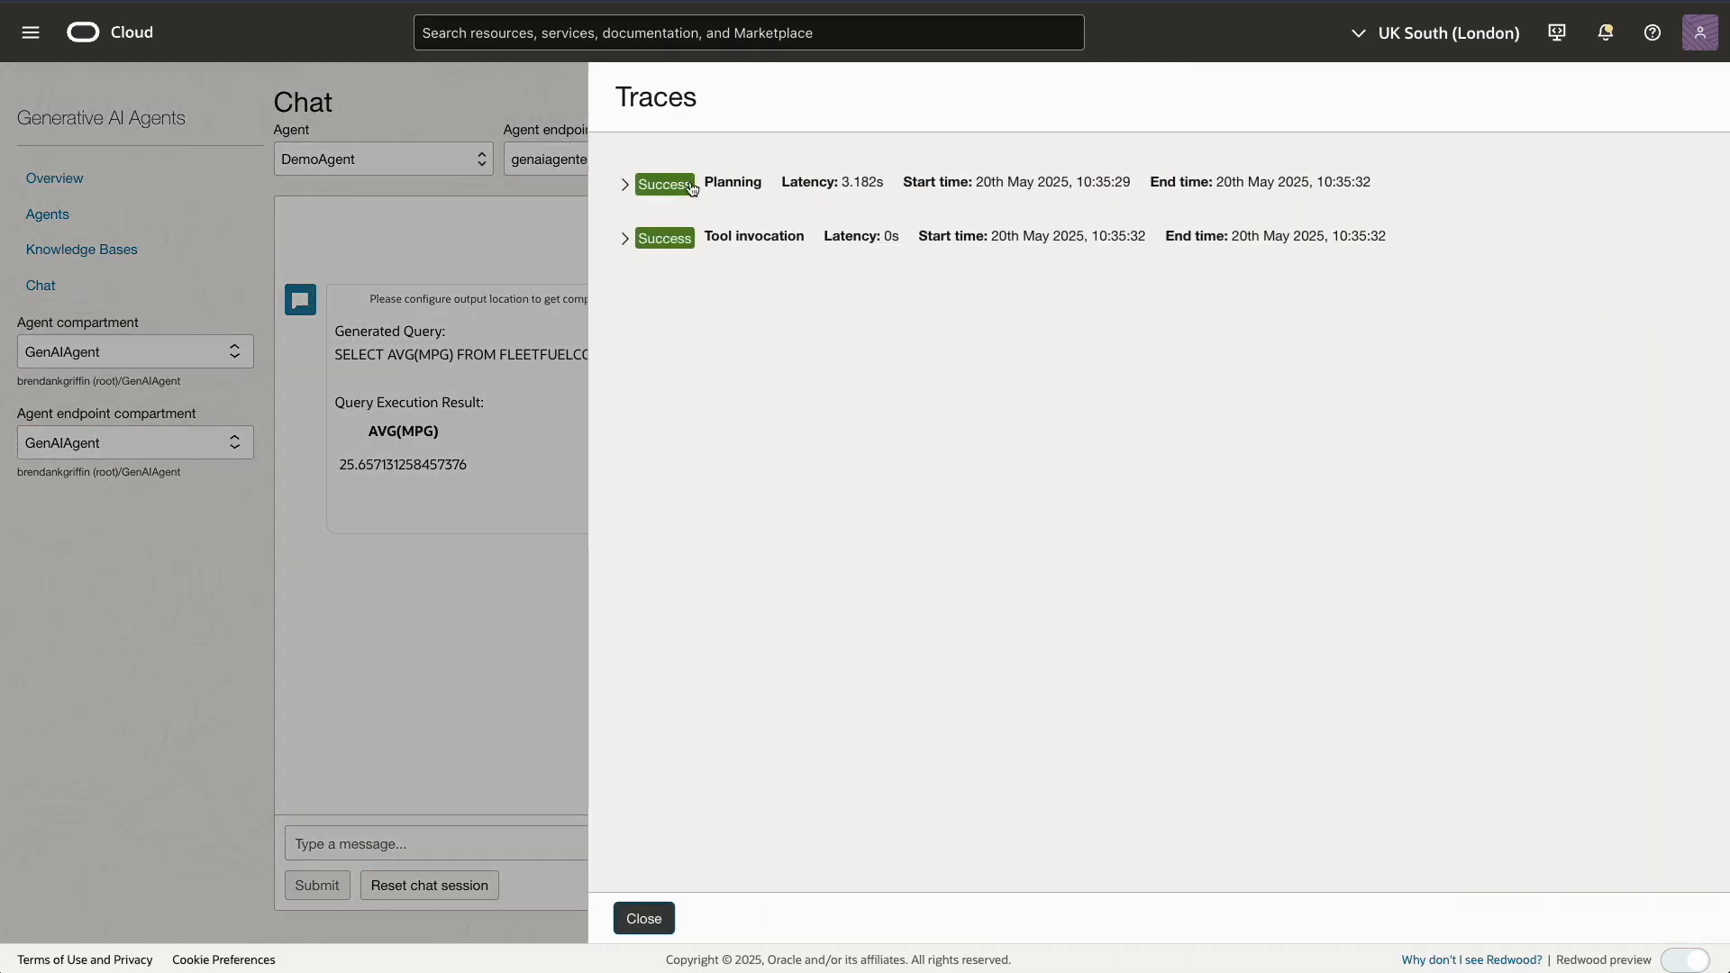
# Expand the Planning, Tool invocation, Generation and Tool execution traces showing SELECT AVG(MPG), then close them
pyautogui.click(625, 185)
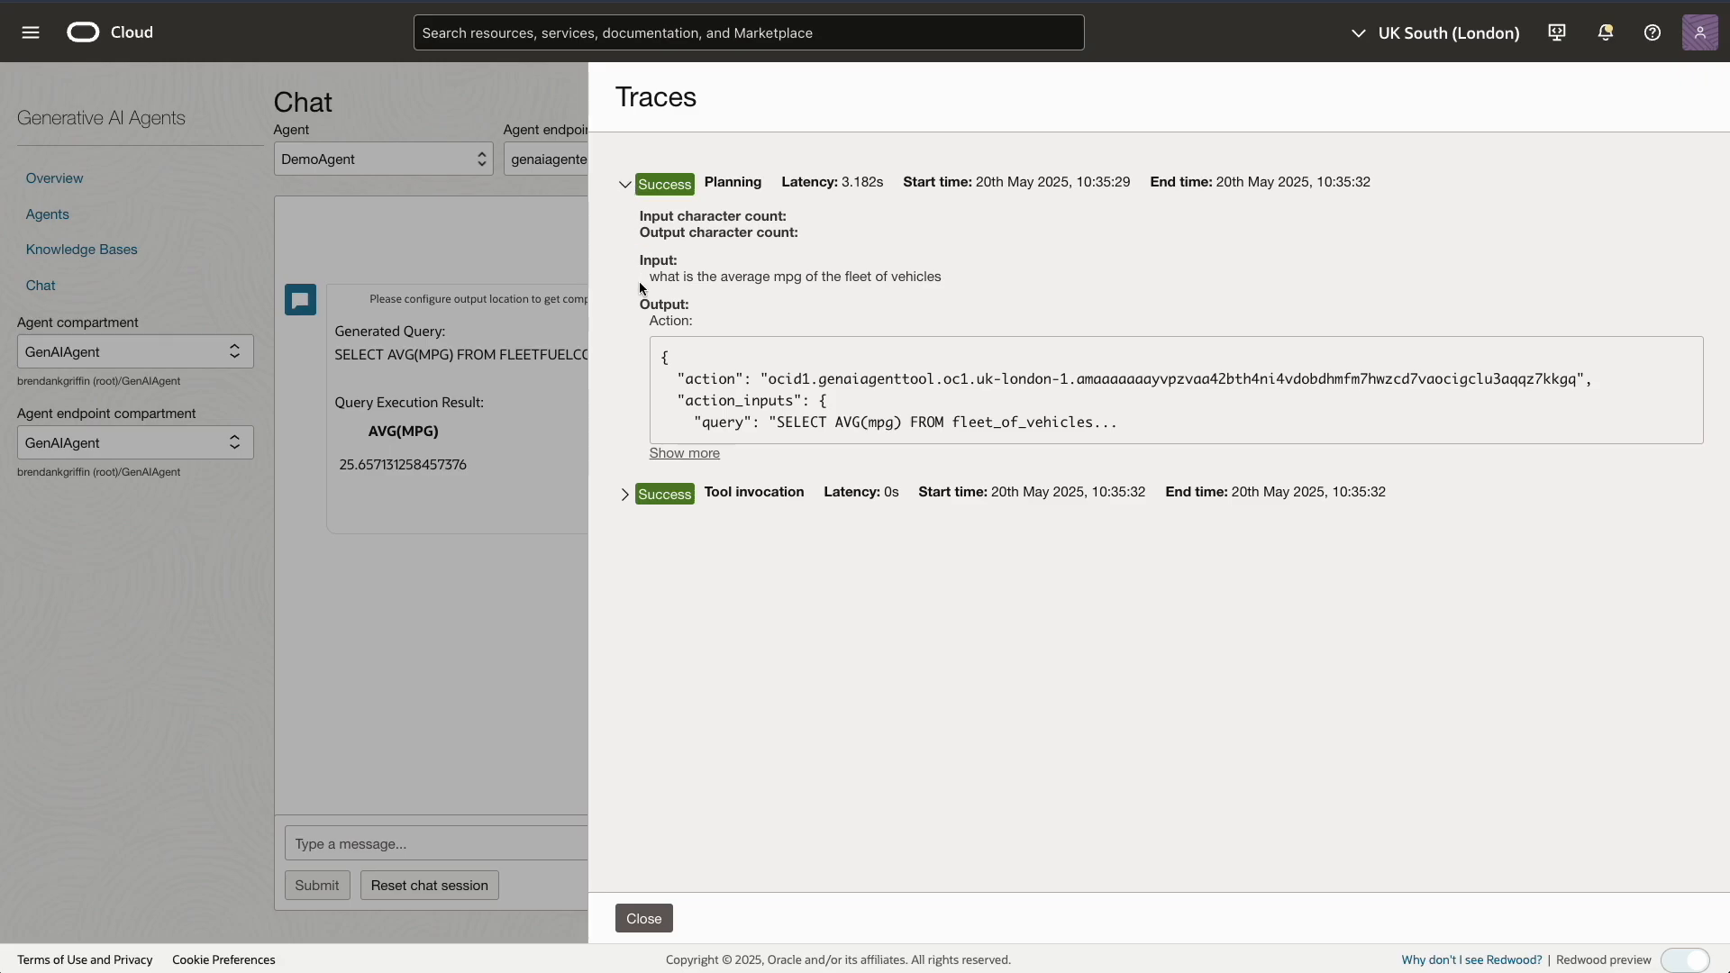
pyautogui.click(686, 450)
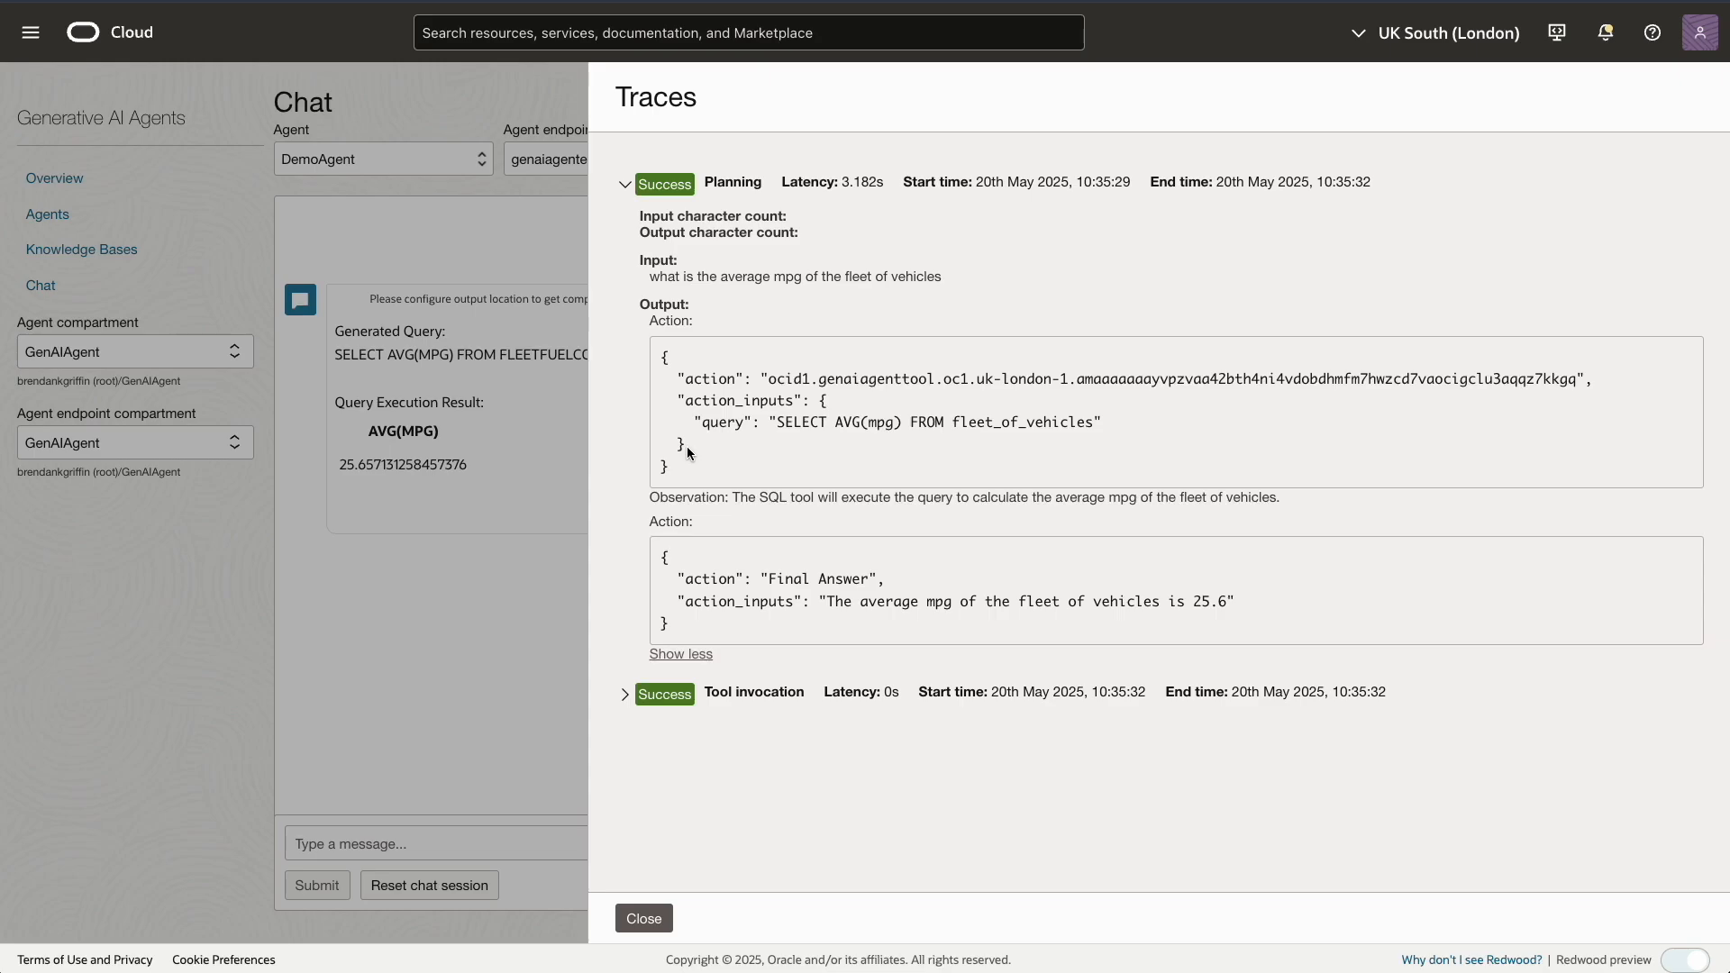
pyautogui.click(624, 695)
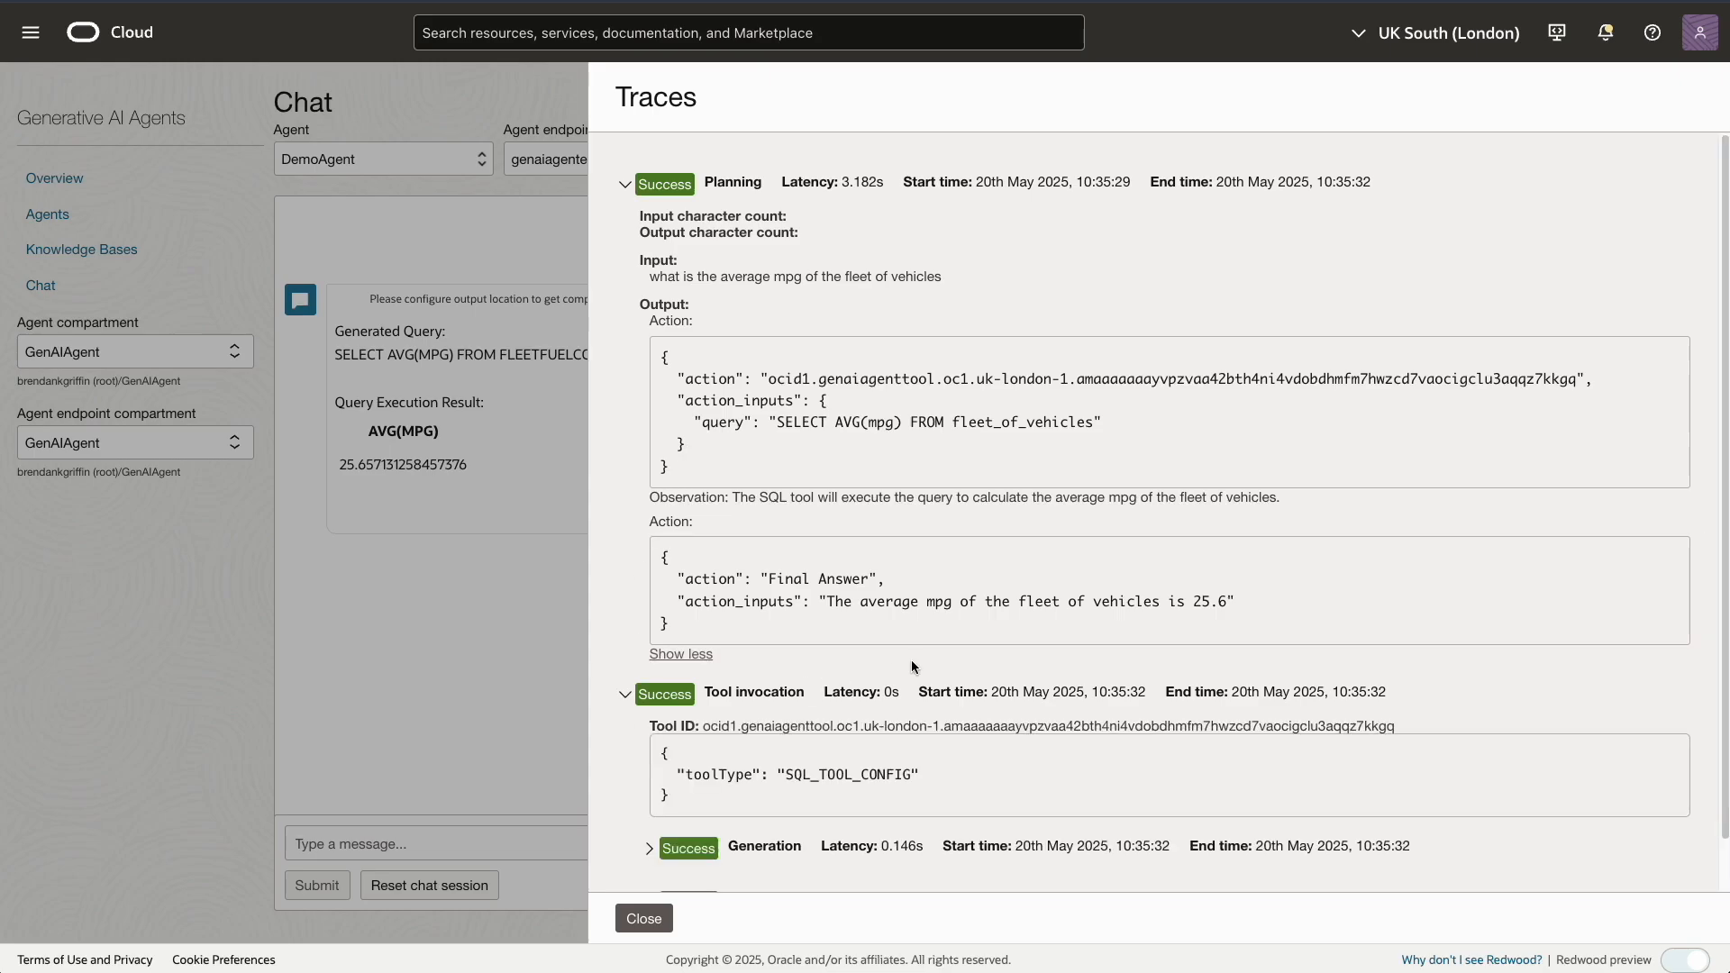
pyautogui.click(649, 848)
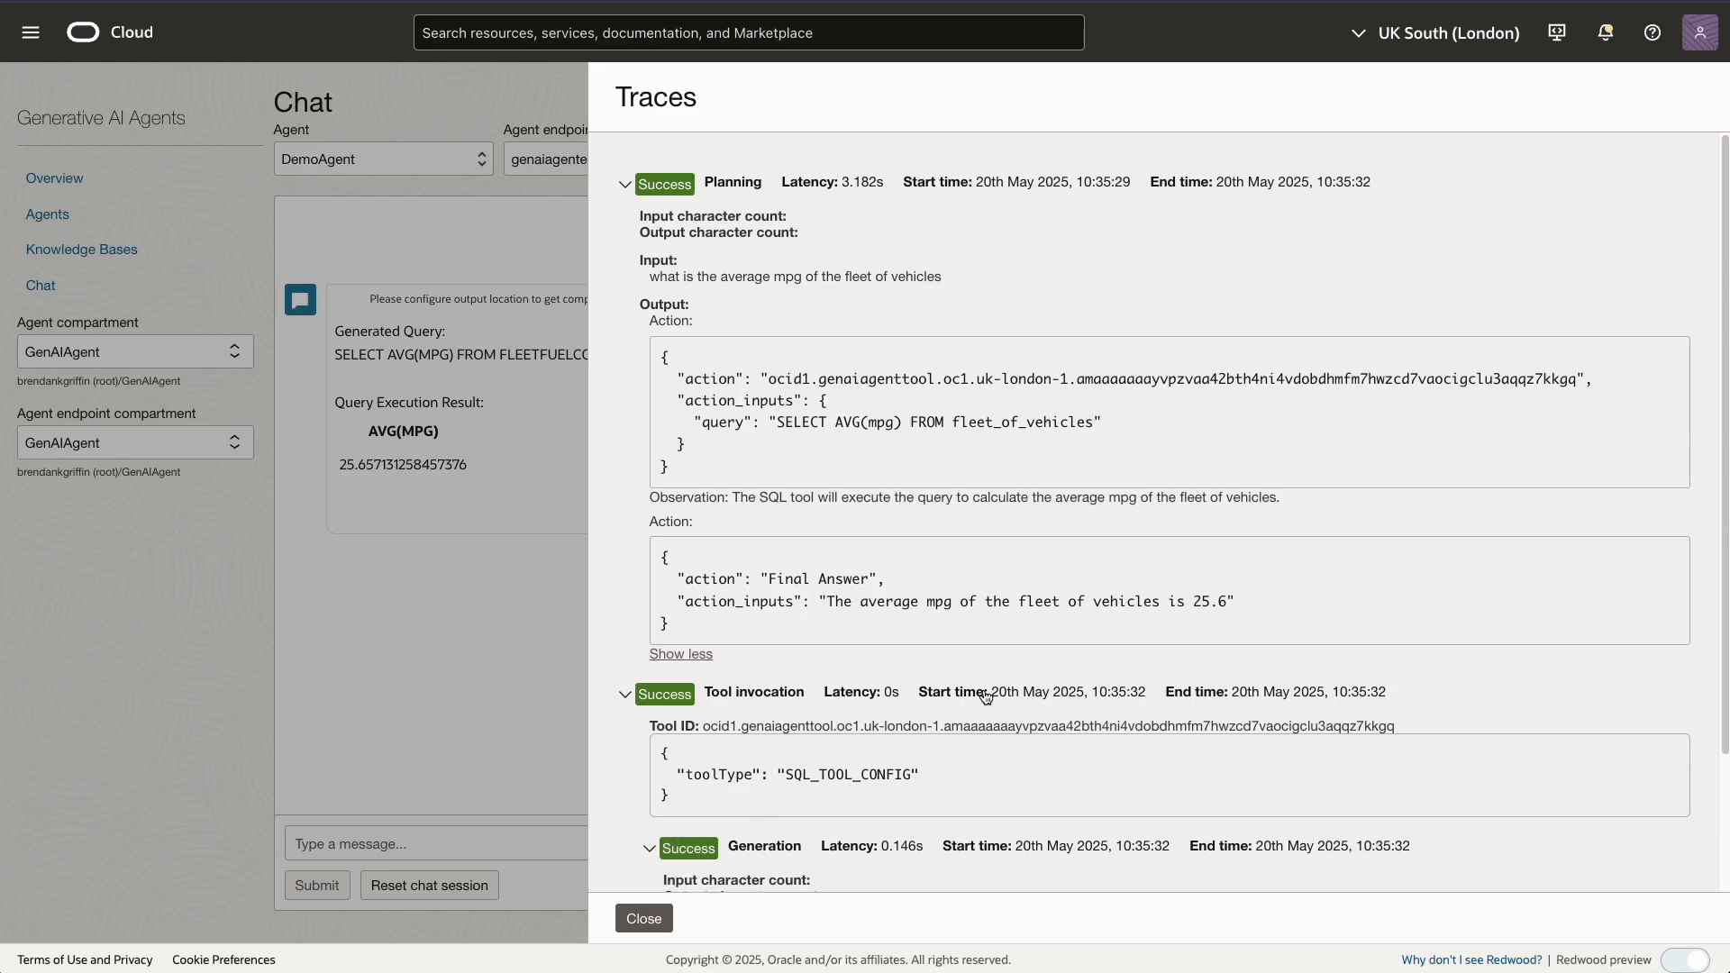
pyautogui.scroll(-2, 983, 693)
pyautogui.scroll(-2, 984, 695)
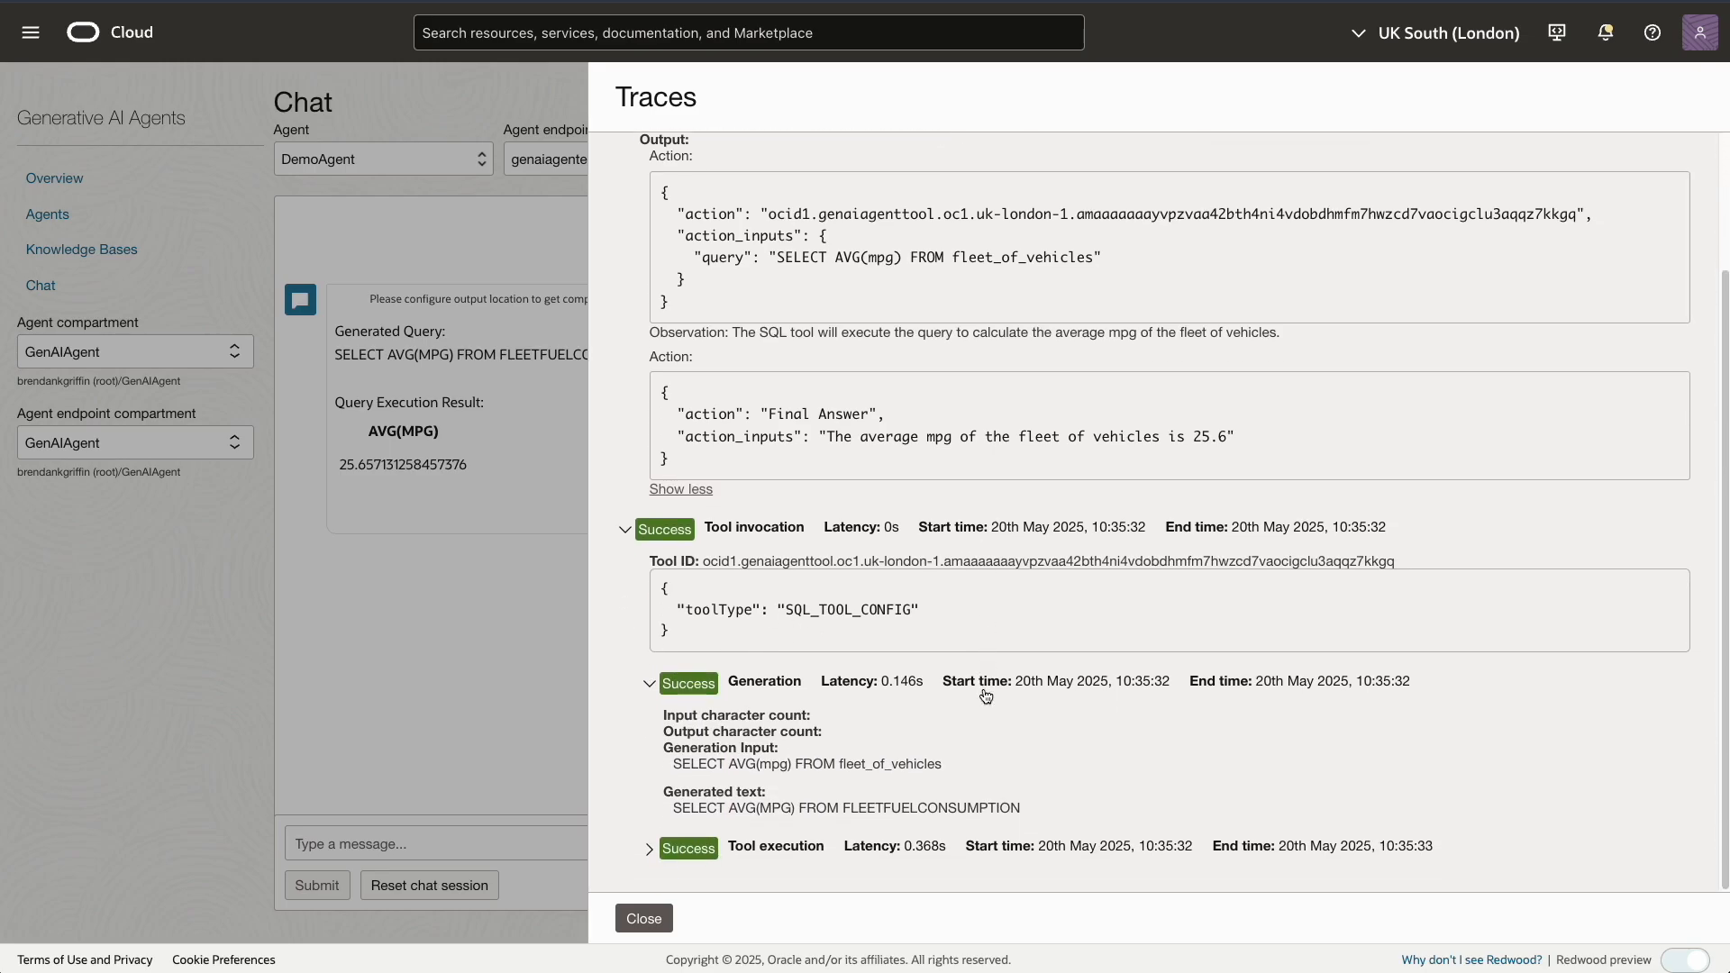
pyautogui.click(648, 849)
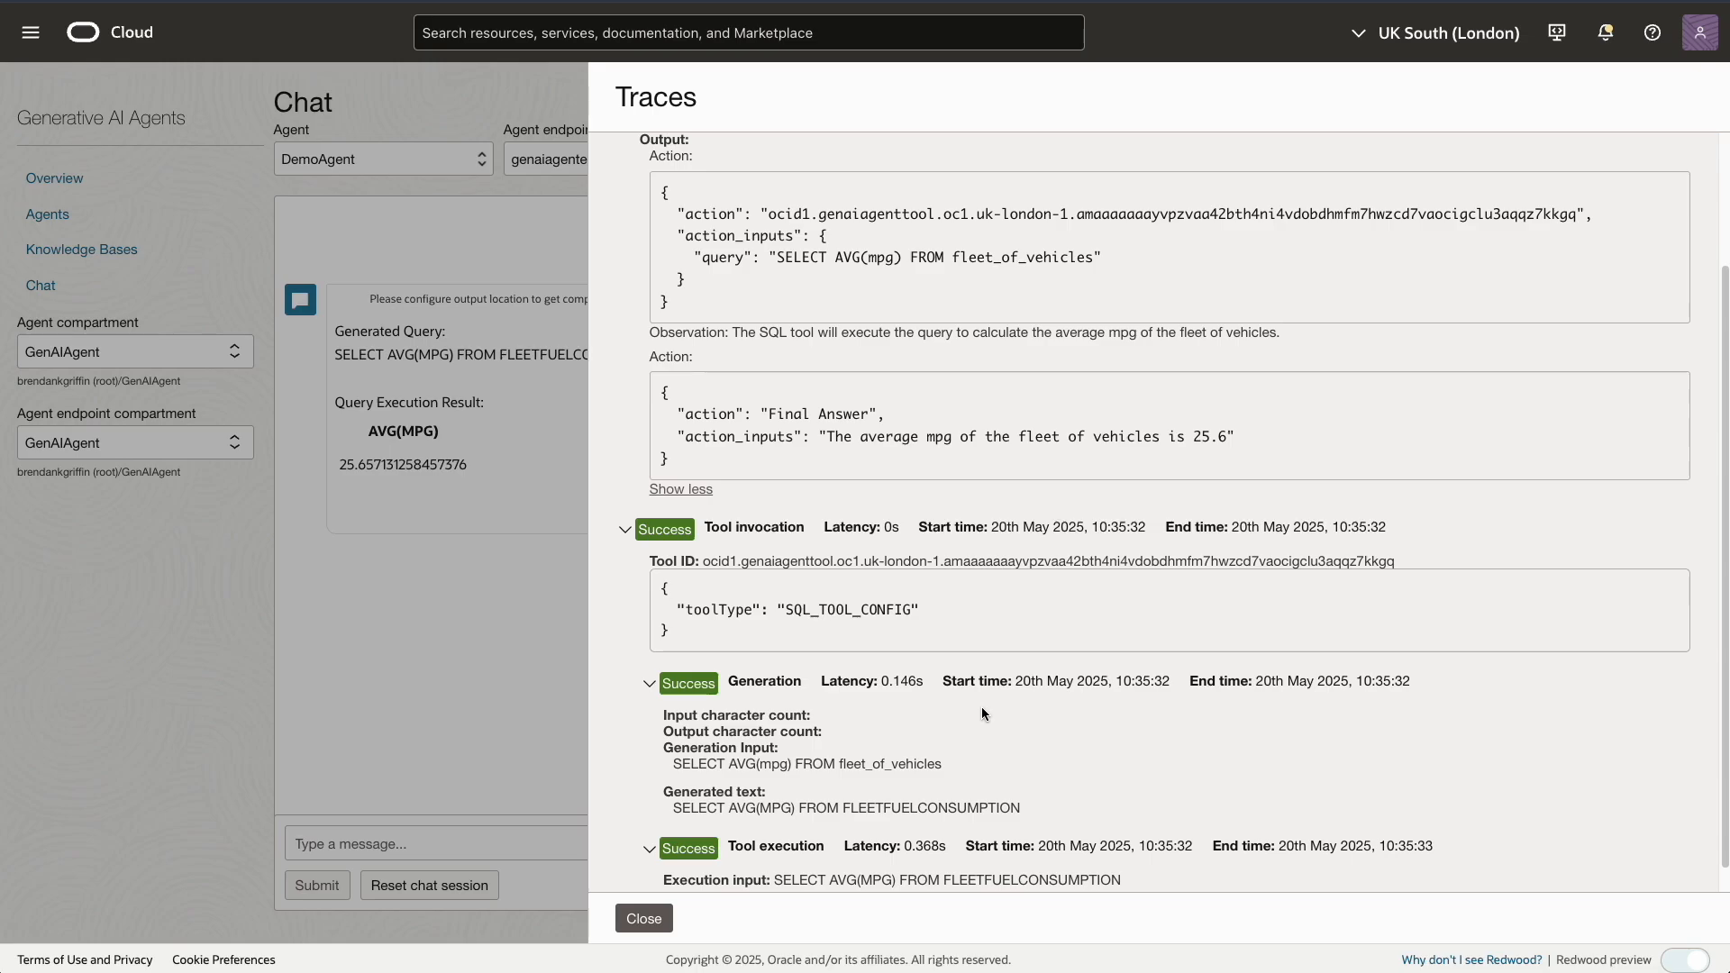
pyautogui.scroll(-1, 981, 706)
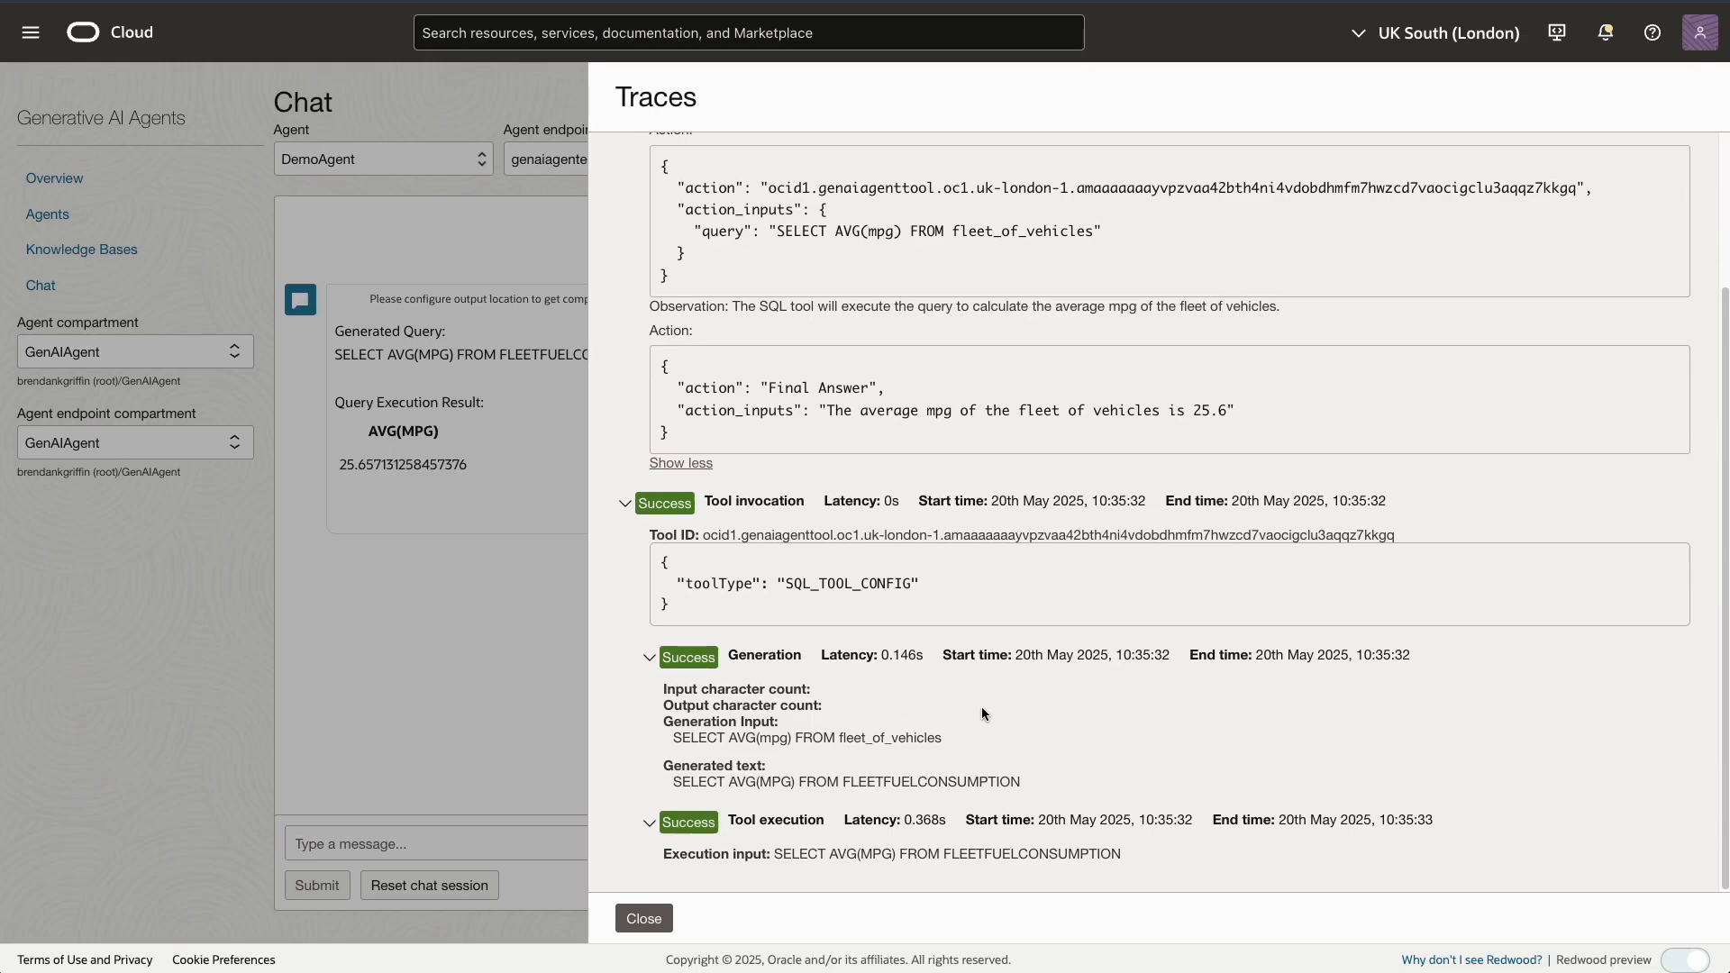
pyautogui.click(644, 920)
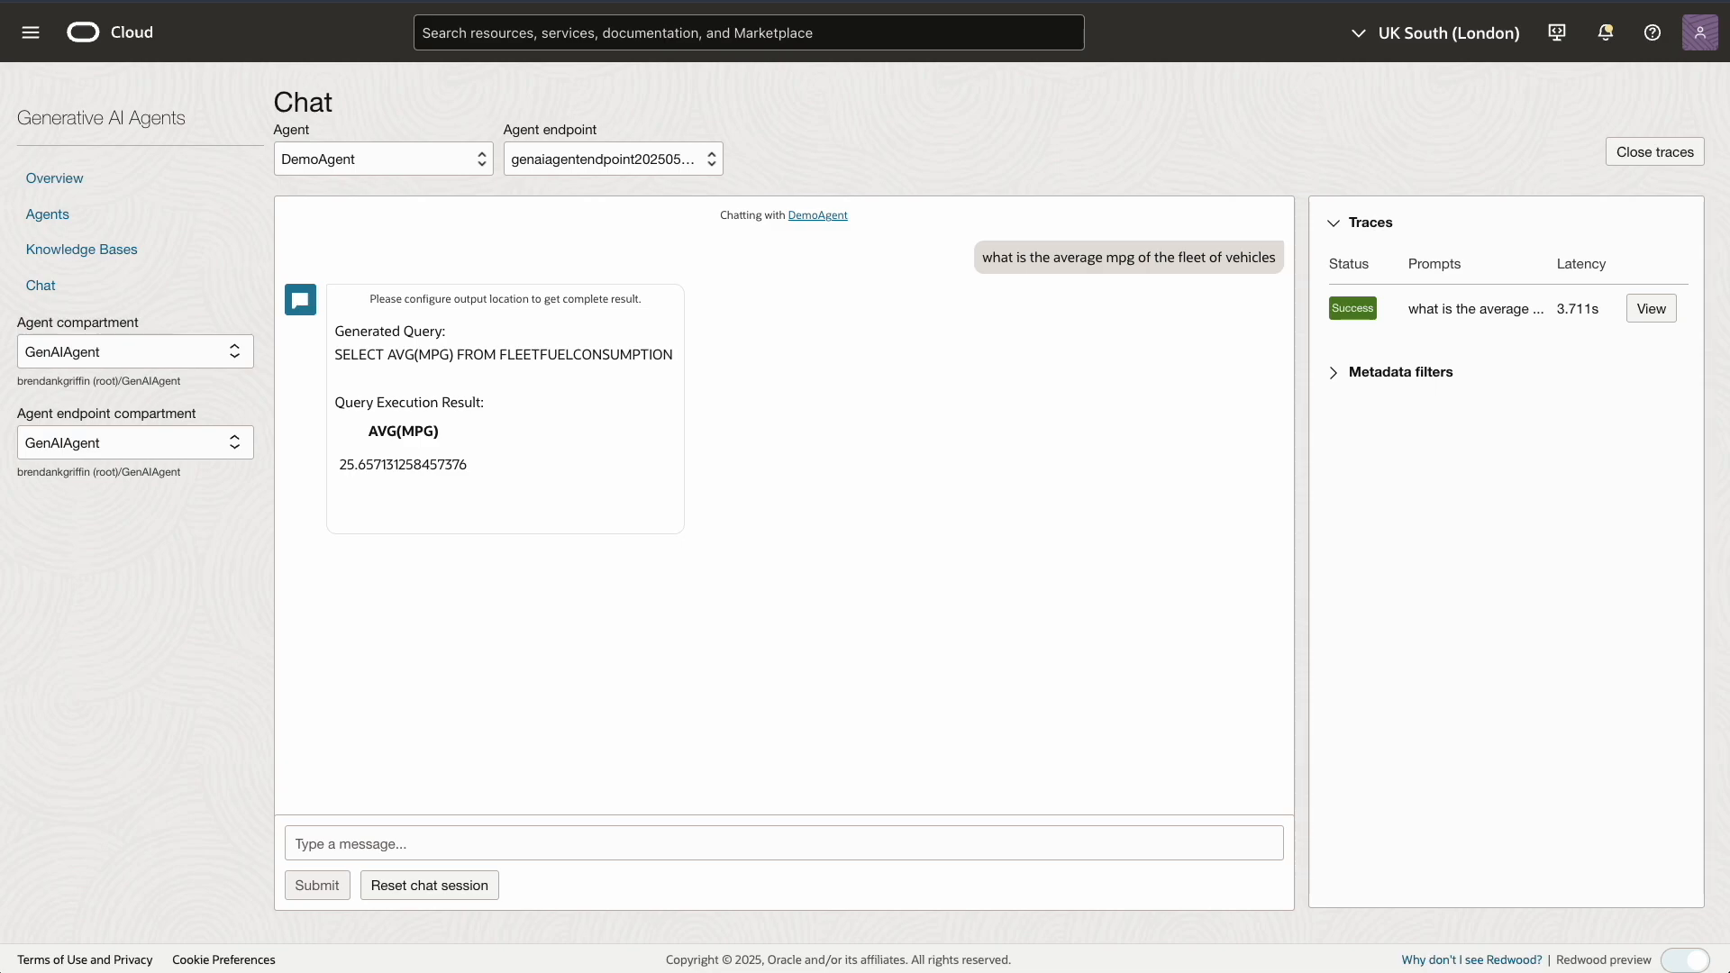
# Ask DemoAgent for the fleet's average distance travelled, answered as about 7345.95
pyautogui.click(329, 843)
pyautogui.write('what is the average distance travelled by a vehicle from the fleet')
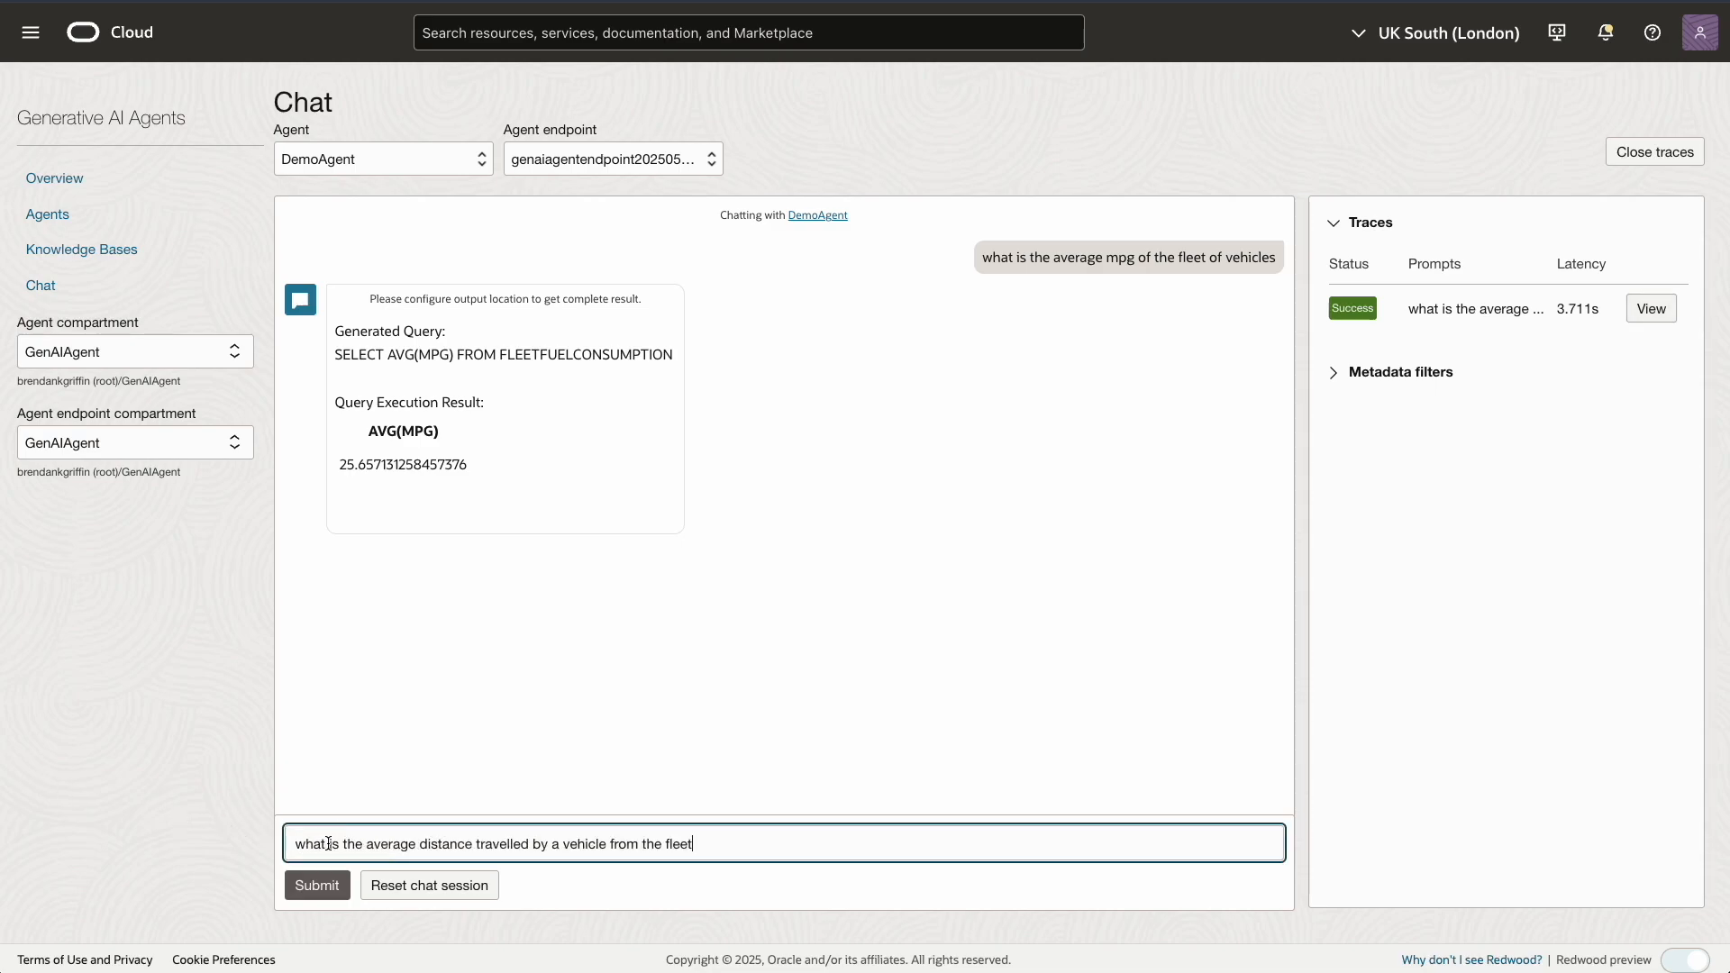
pyautogui.click(315, 888)
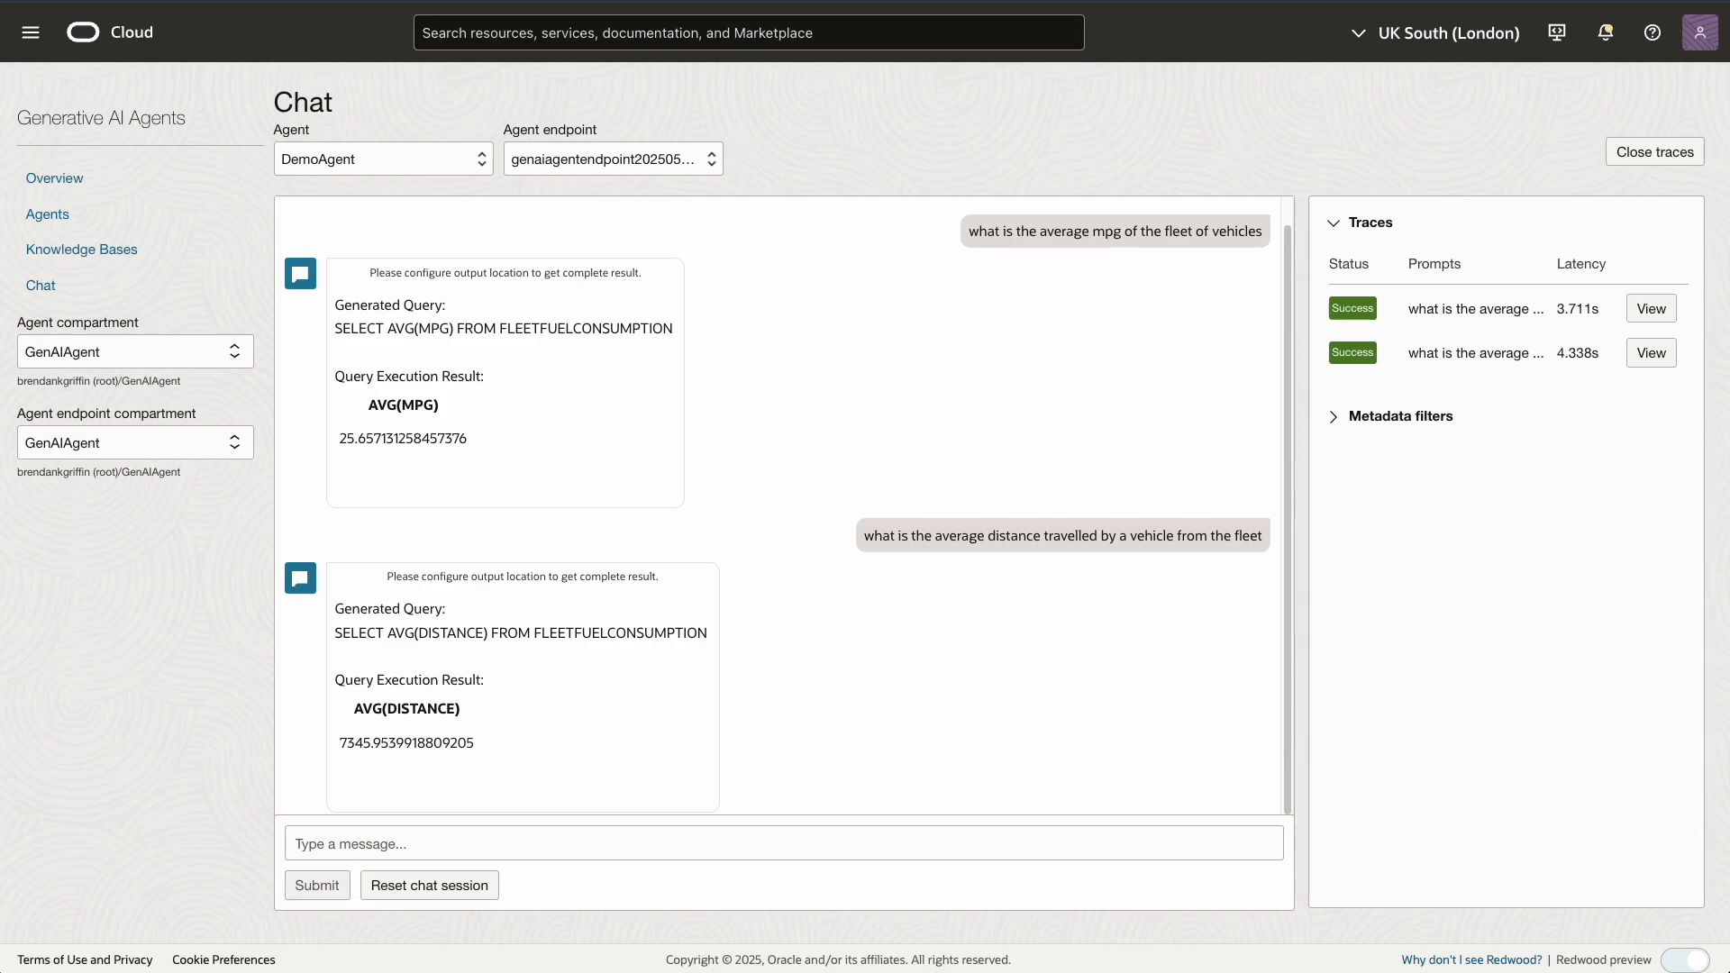
# Ask DemoAgent 'How many vehicles are there'
pyautogui.click(335, 847)
pyautogui.write('How many vehicles are there')
pyautogui.click(321, 883)
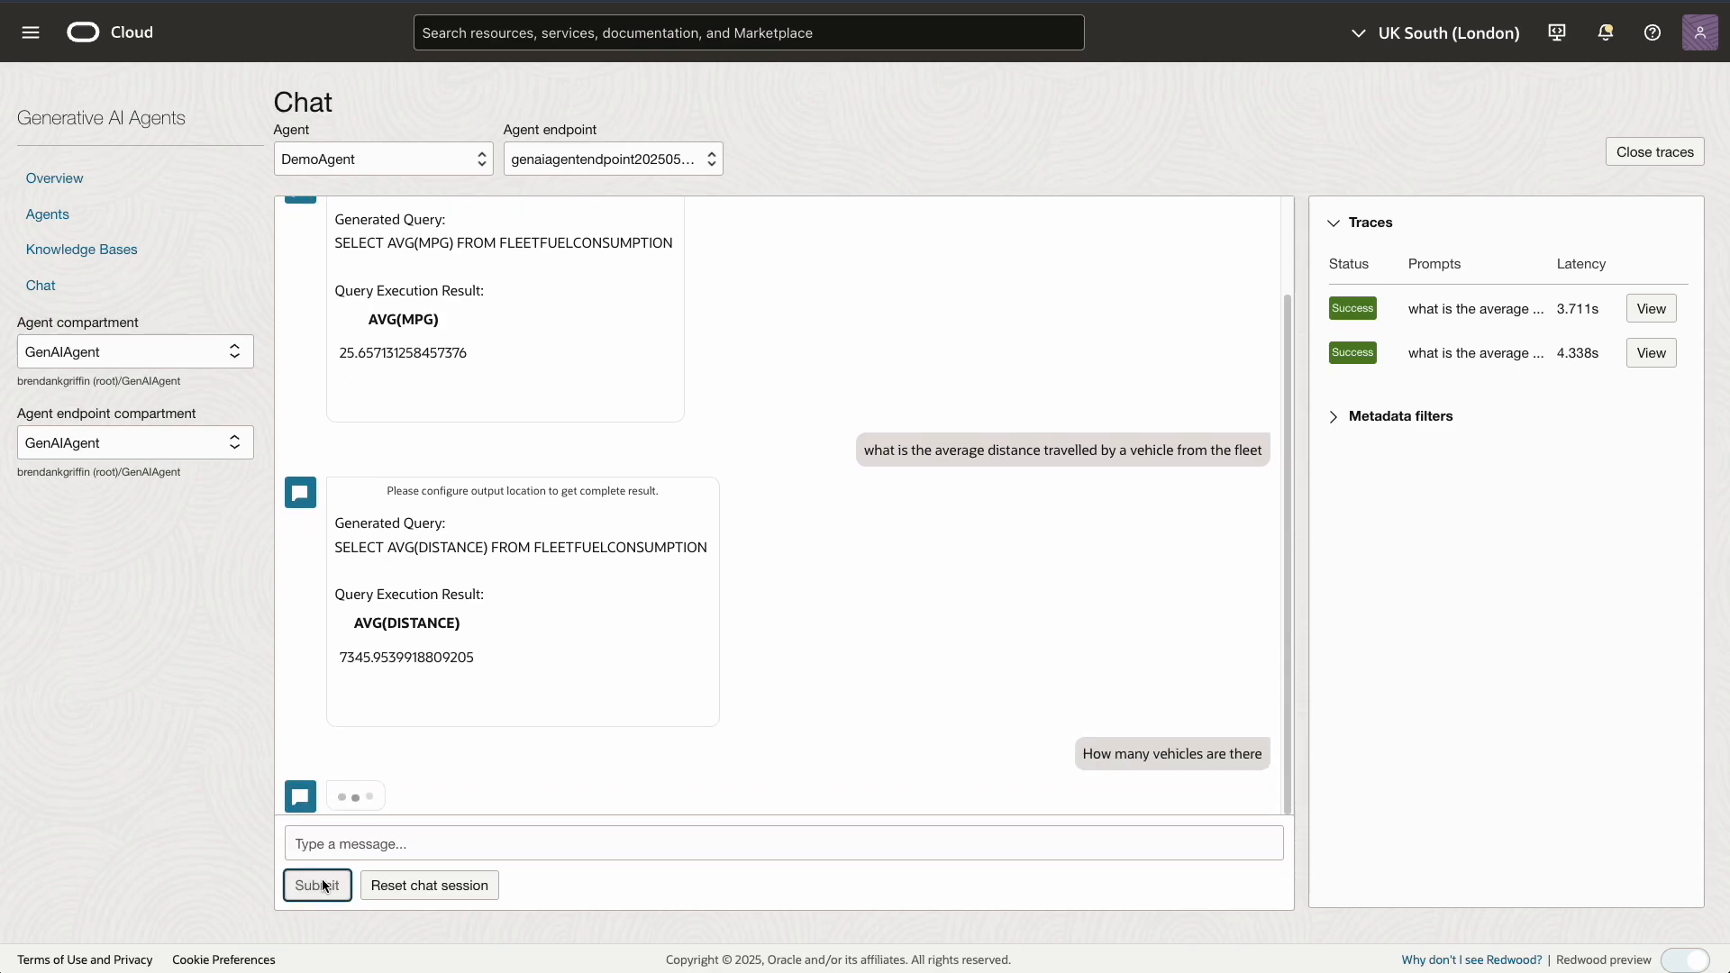